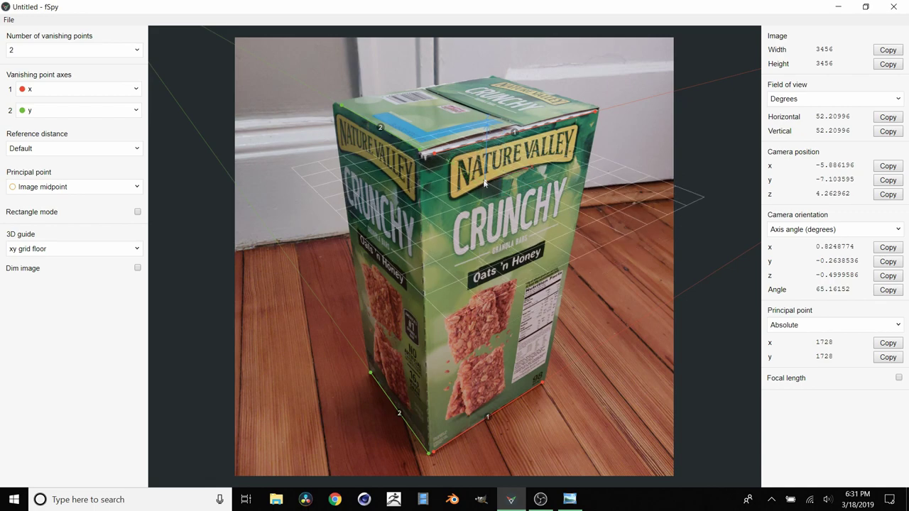
Move the 3D origin to the granola box's bottom front corner and save the project on the Desktop as projection.
left_click_drag(486, 183, 426, 460)
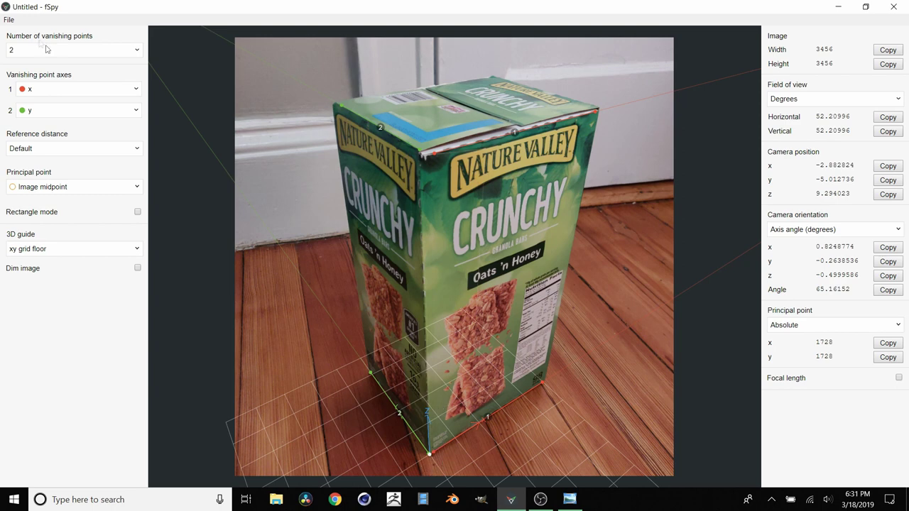
left_click(10, 19)
left_click(40, 118)
left_click(157, 236)
type("projection")
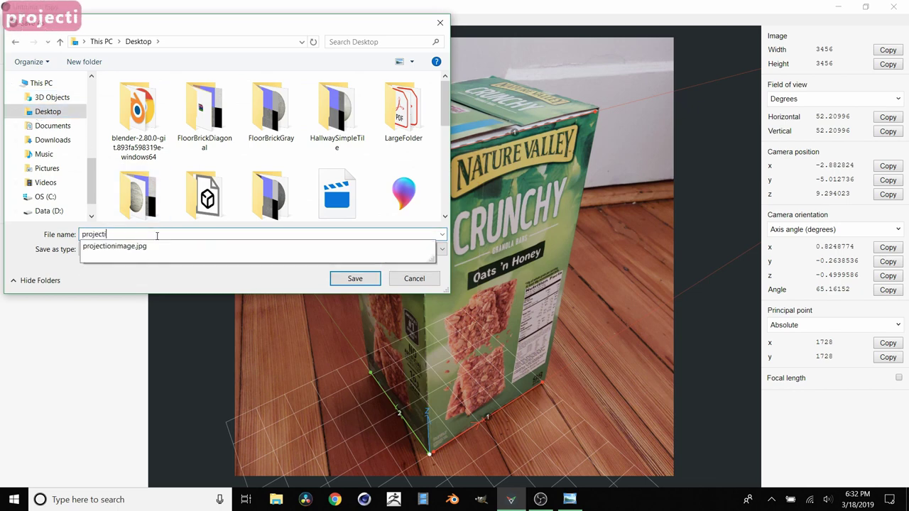
key("Return")
Close fSpy and launch Blender with the default scene.
left_click(893, 7)
left_click(452, 499)
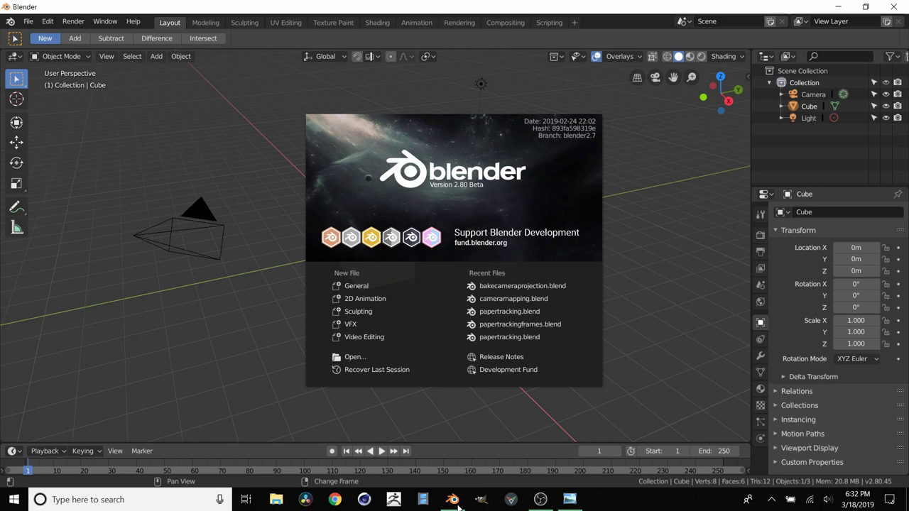
left_click(212, 132)
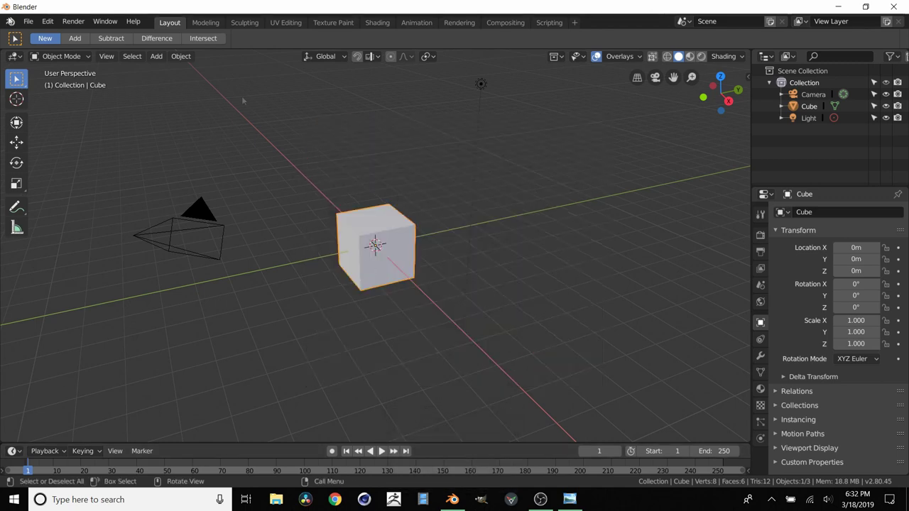
Delete the default camera and the light, keeping only the cube in the scene.
scroll(269, 178, "down", 2)
middle_click_drag(264, 203, 323, 231)
left_click_drag(168, 233, 246, 140)
key("x")
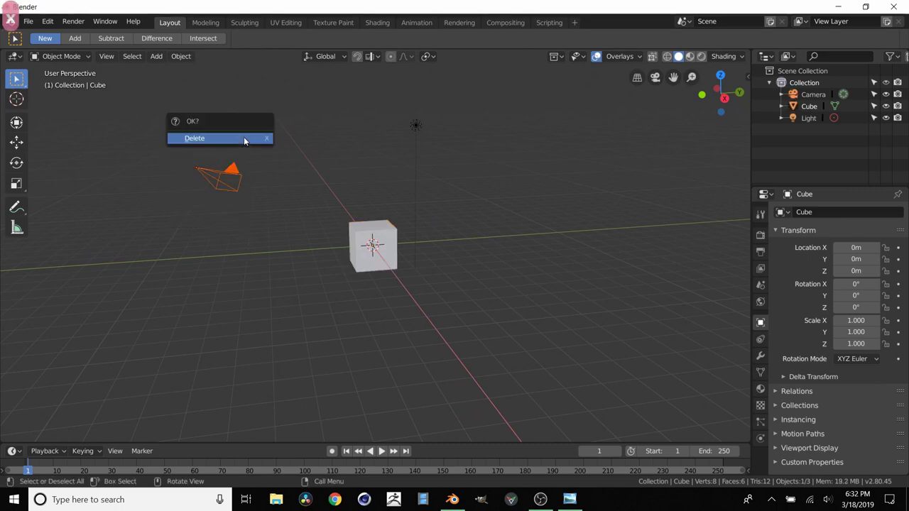
left_click(245, 140)
left_click_drag(366, 151, 451, 110)
key("x")
left_click(449, 112)
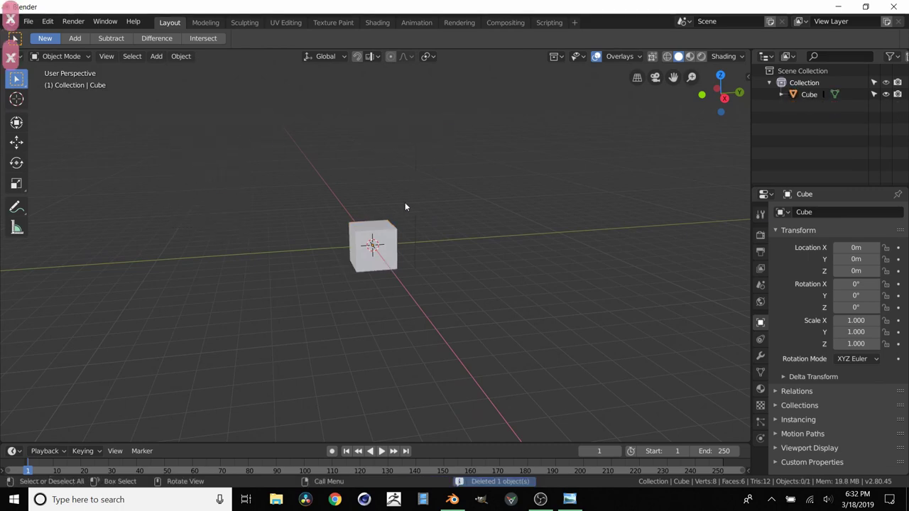
Import the fSpy project file projection.fspy from the Desktop together with its background image.
scroll(373, 258, "up", 2)
left_click(373, 257)
left_click(27, 21)
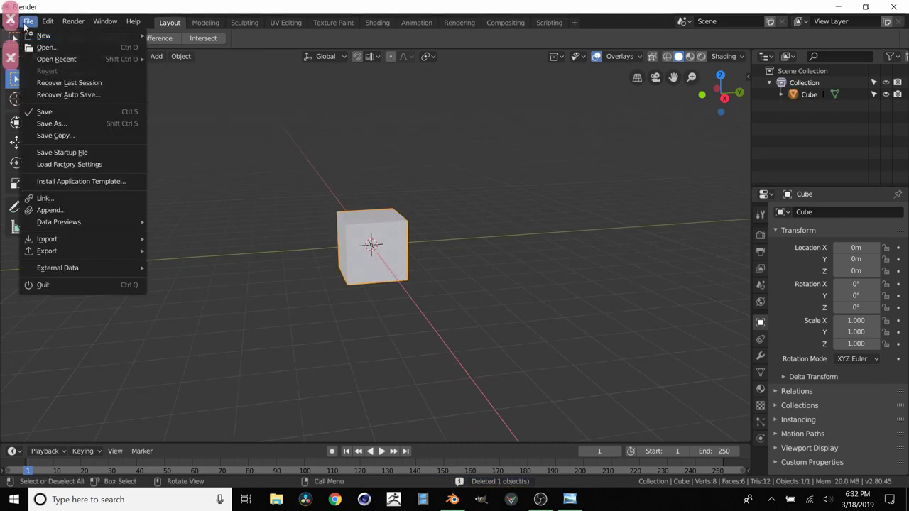
mouse_move(79, 237)
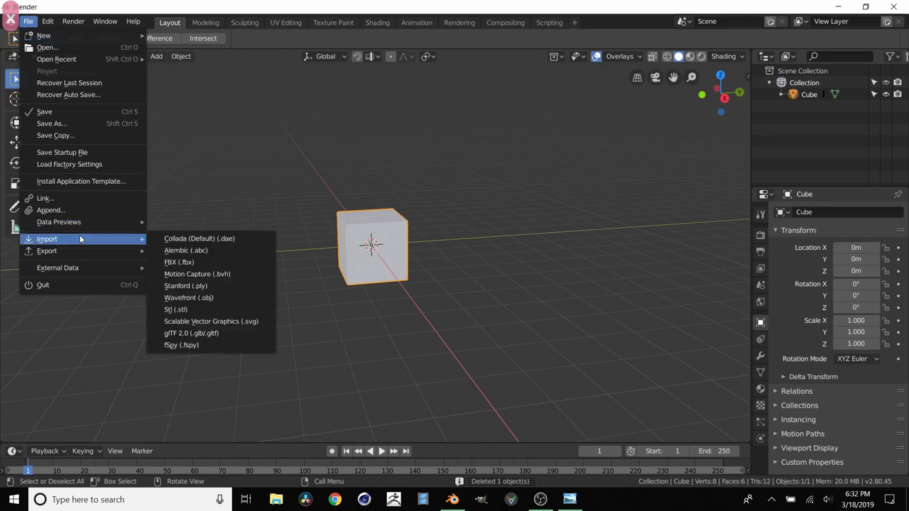
left_click(192, 346)
left_click(34, 173)
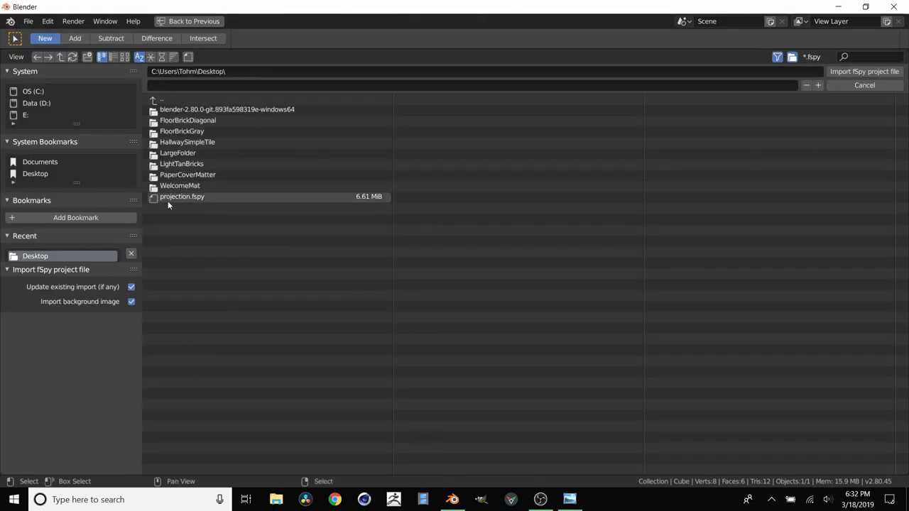
double_click(171, 198)
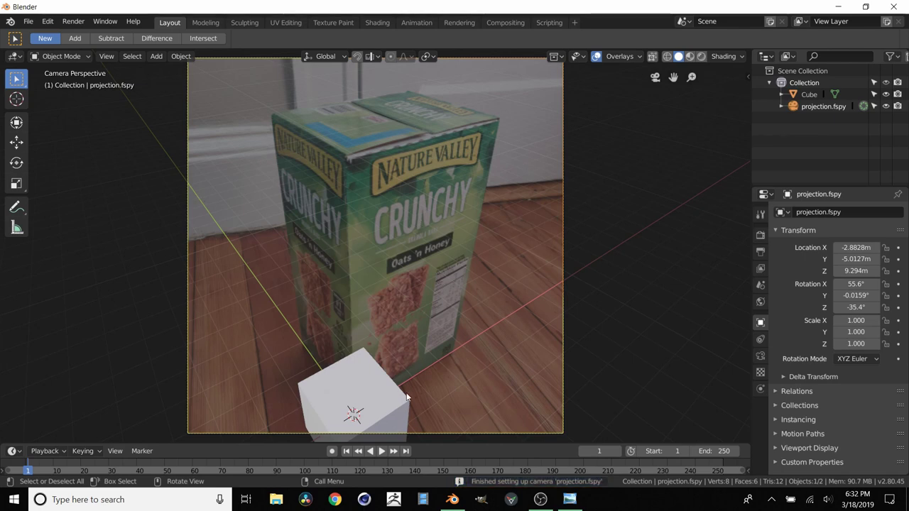
Save the Blender file on the Desktop as bakecameraprojection.blend.
key("KP_0")
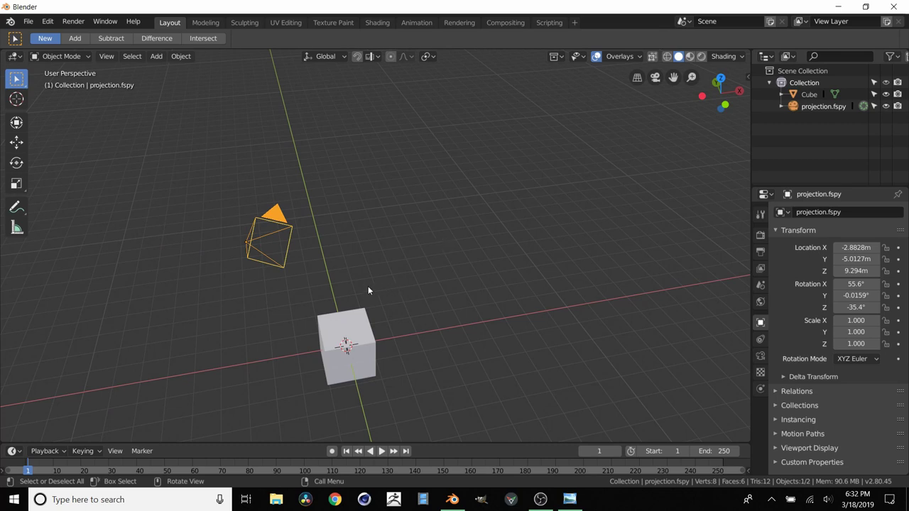
middle_click_drag(367, 285, 359, 291)
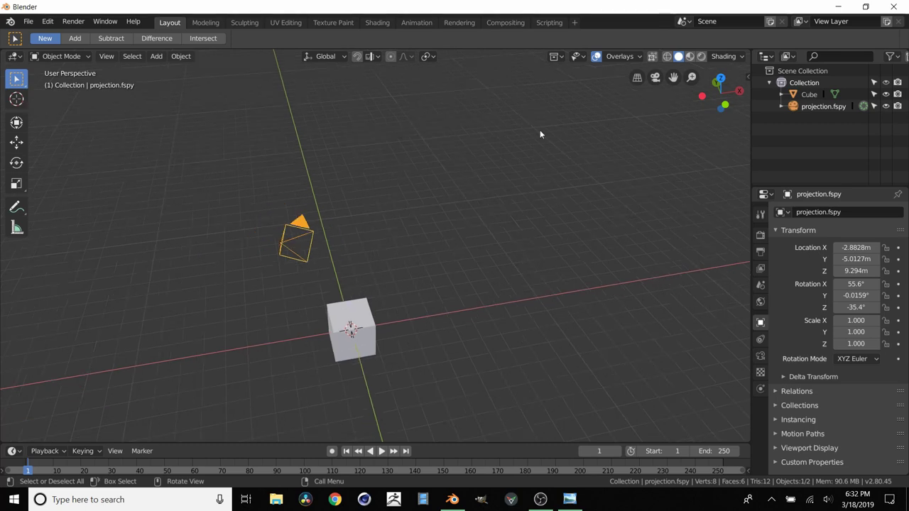
key("ctrl+s")
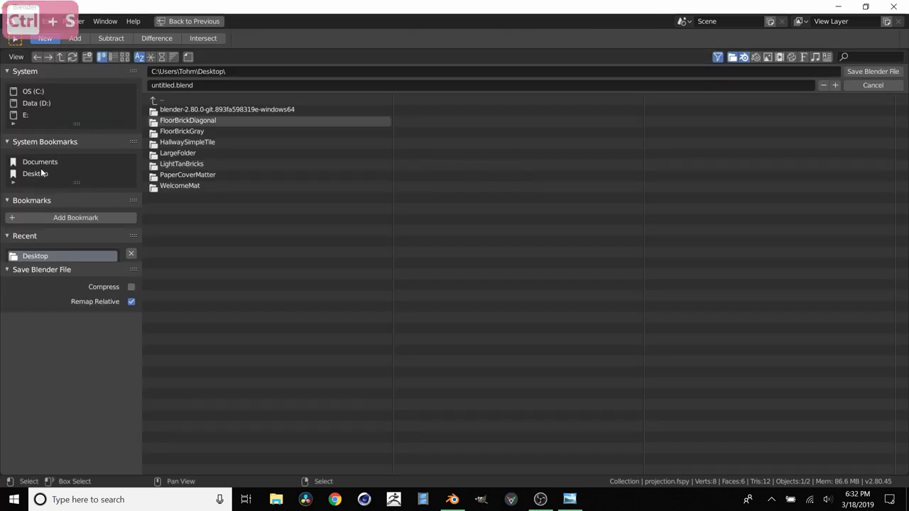
left_click(158, 84)
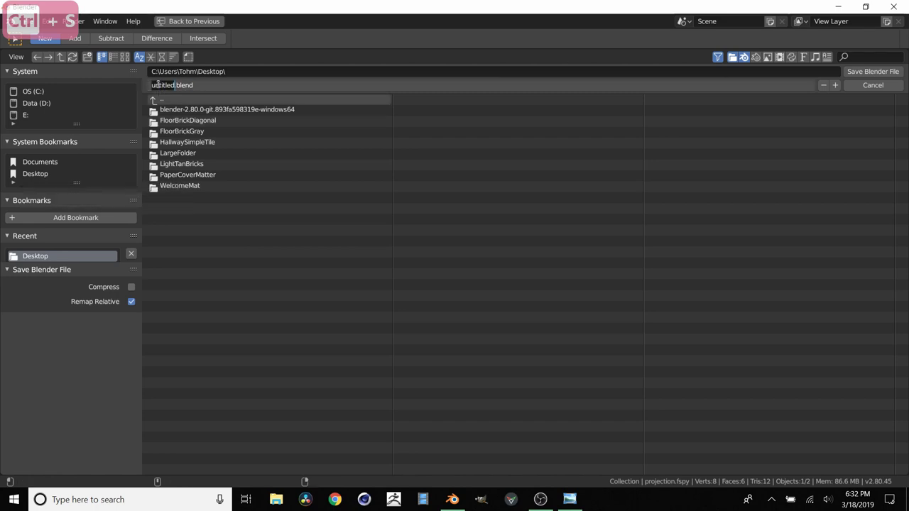
type("bake")
type("cameraproject")
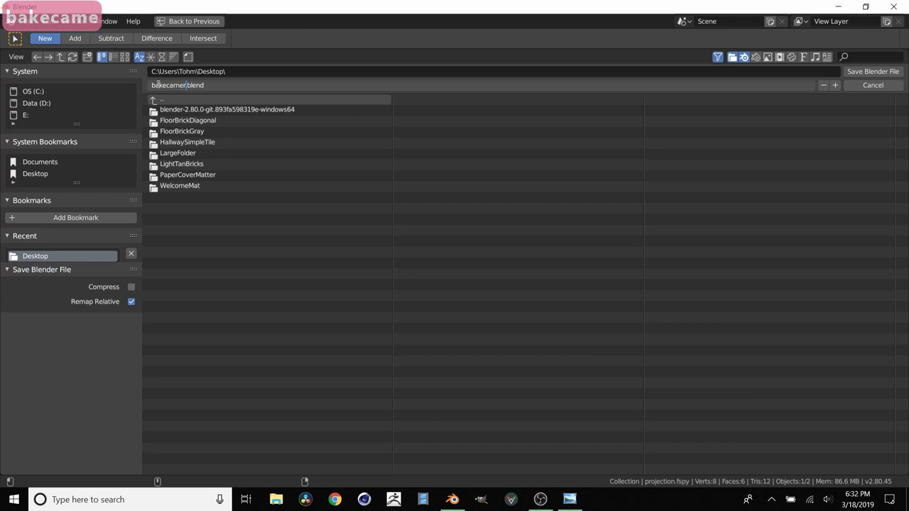
type("ion")
key("Return")
key("Return")
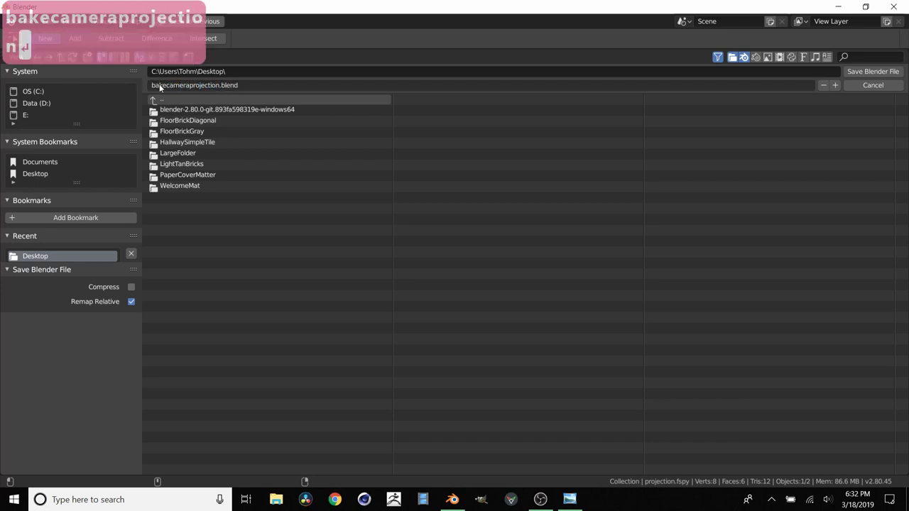
Set the alpha of the imported camera's background image to 1.000.
middle_click_drag(296, 149, 320, 213)
left_click(655, 78)
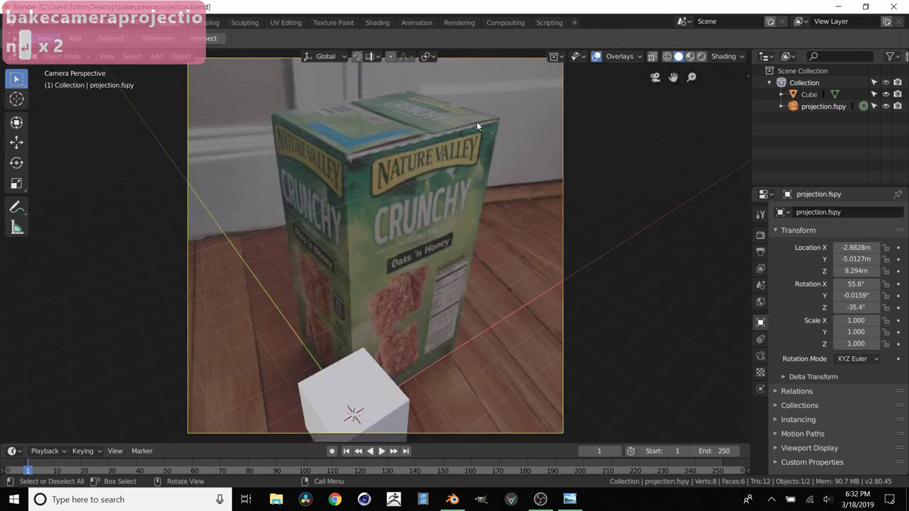
left_click(762, 358)
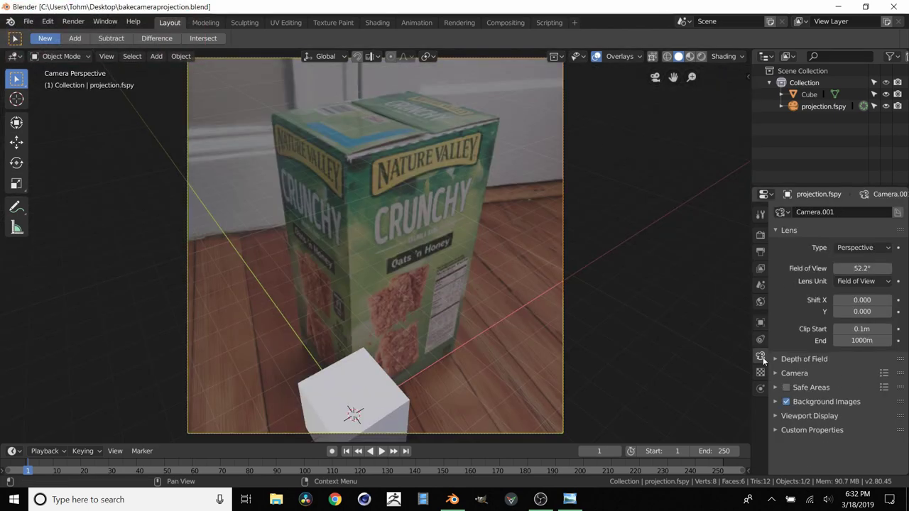
left_click(776, 402)
scroll(788, 387, "down", 4)
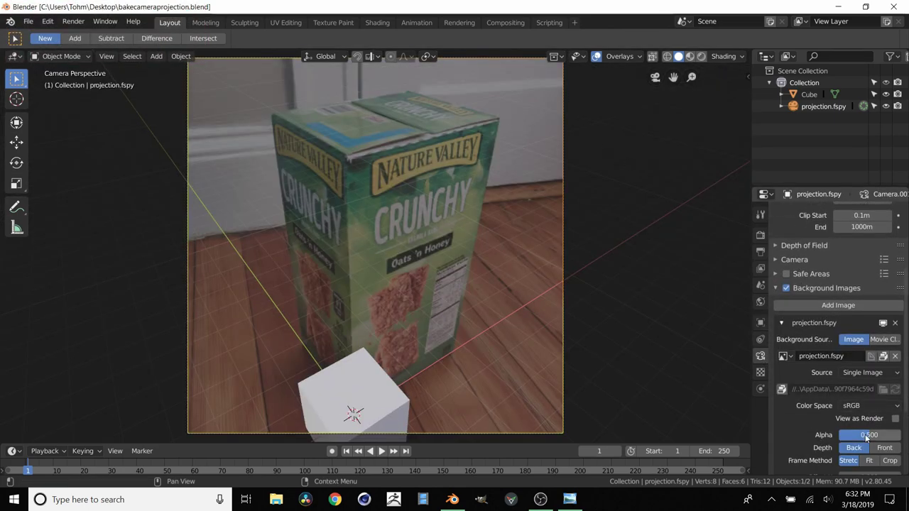
left_click_drag(870, 440, 900, 438)
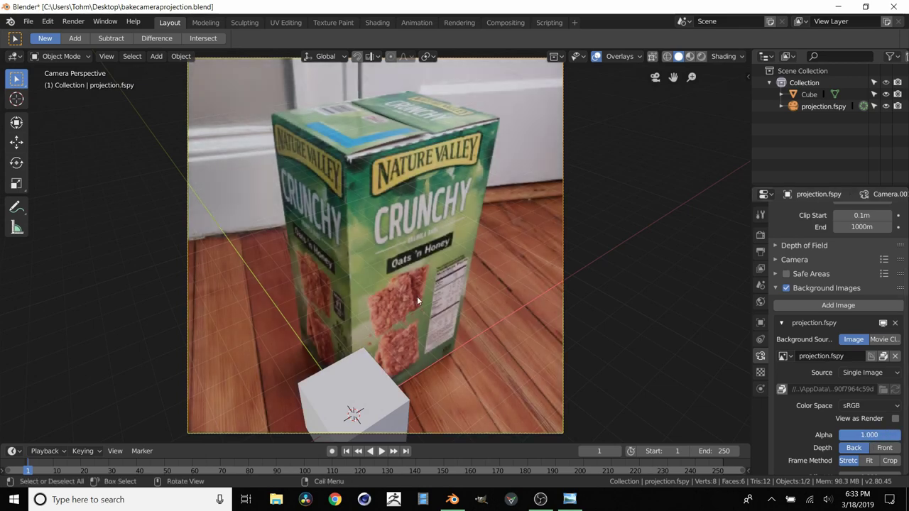
Raise the cube 1 m along the Z axis so its base rests on the grid floor.
left_click(367, 391)
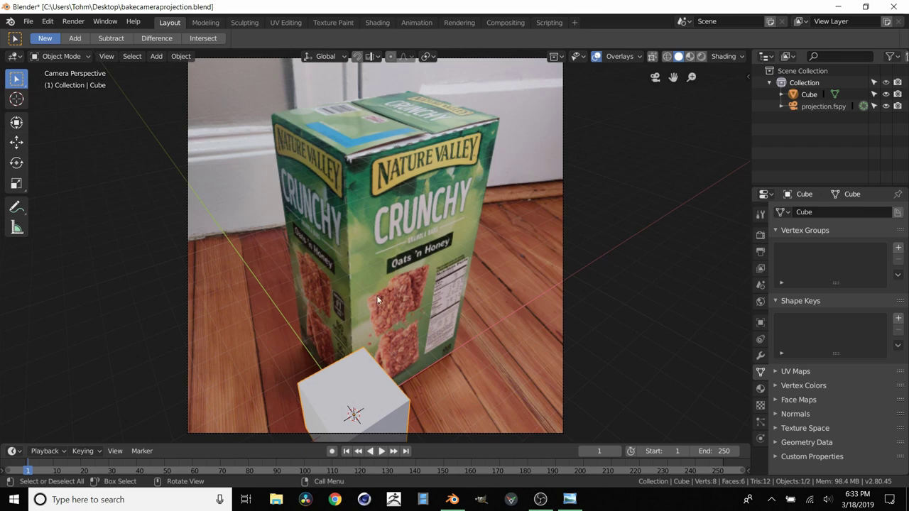
middle_click_drag(357, 348, 331, 202)
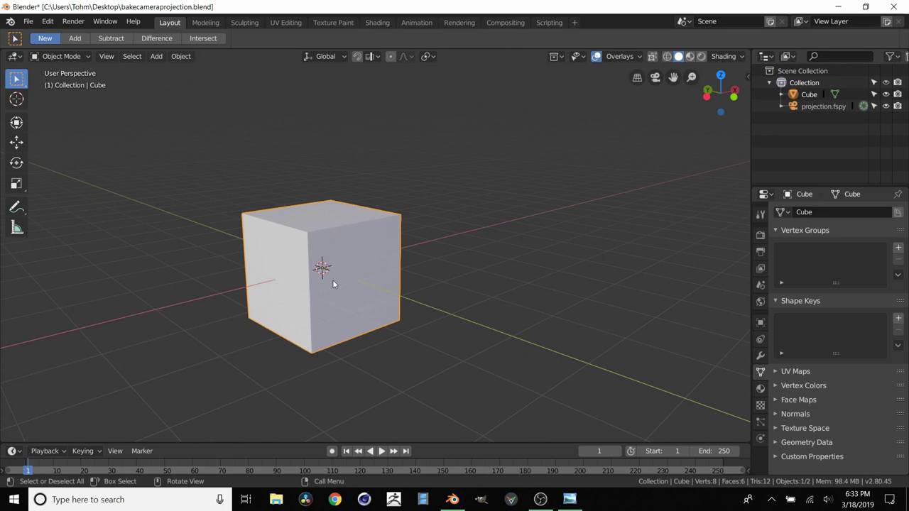
key("alt+a")
left_click(655, 77)
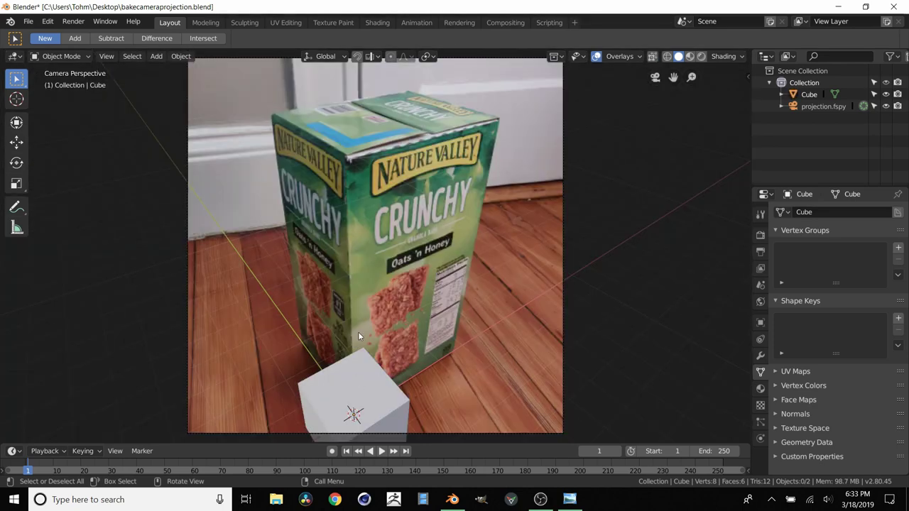
left_click(656, 77)
middle_click_drag(383, 215, 478, 168, "shift")
left_click(386, 220)
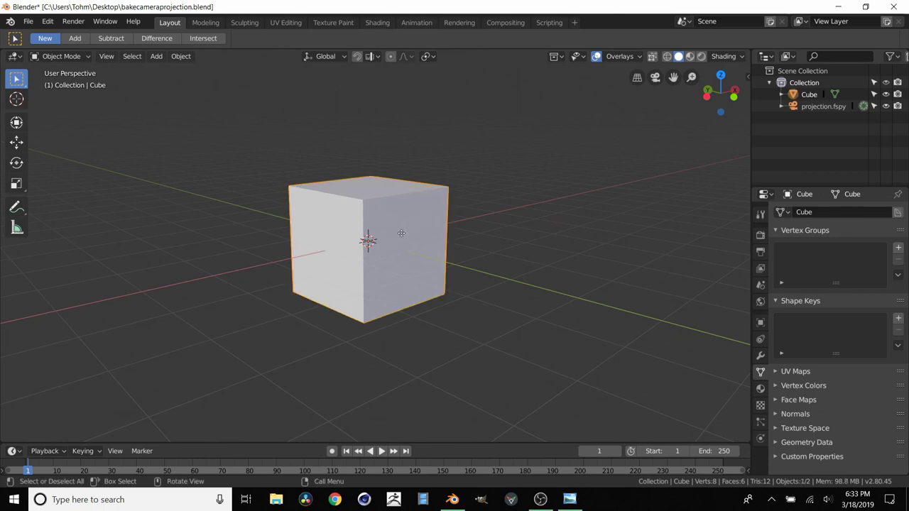
key("g")
key("z")
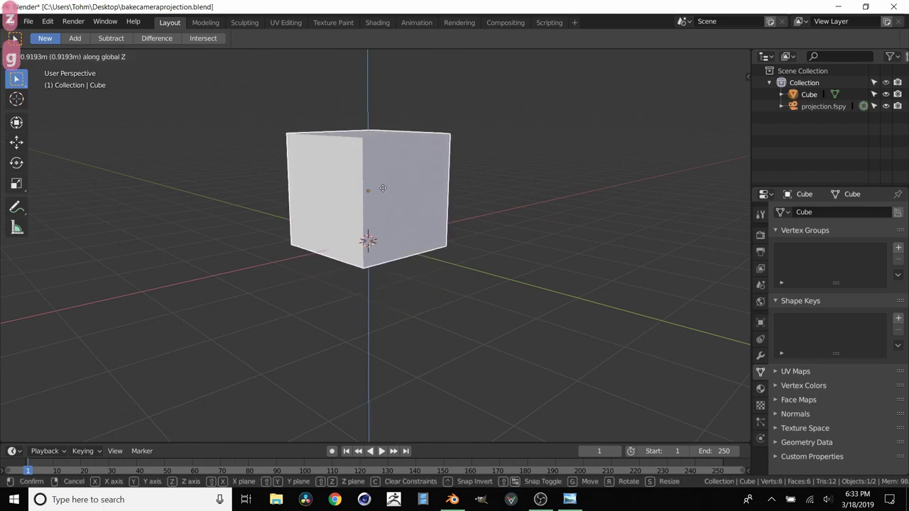
left_click(386, 200)
Move the cube 1 m along X and 1 m along Y, then check its placement through the projection camera.
middle_click_drag(386, 200, 376, 215)
key("g")
key("x")
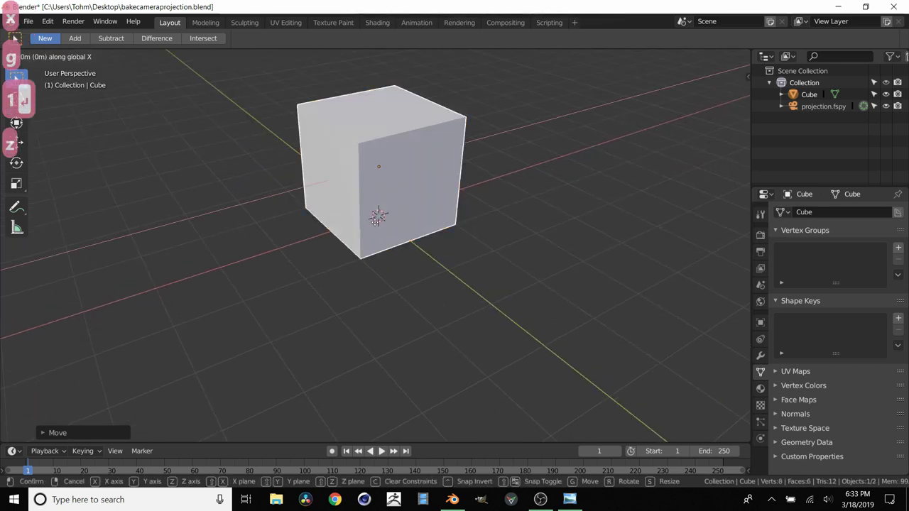
key("1")
key("Return")
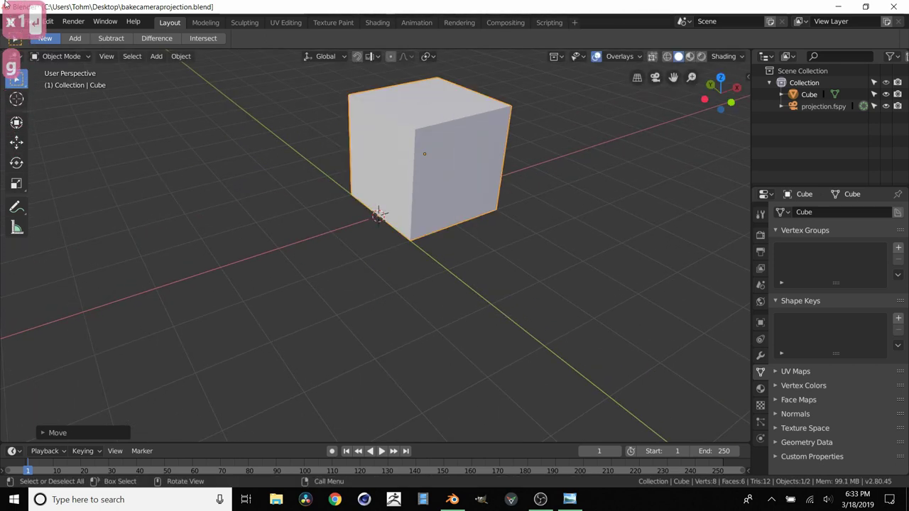
key("g")
key("y")
key("1")
key("Return")
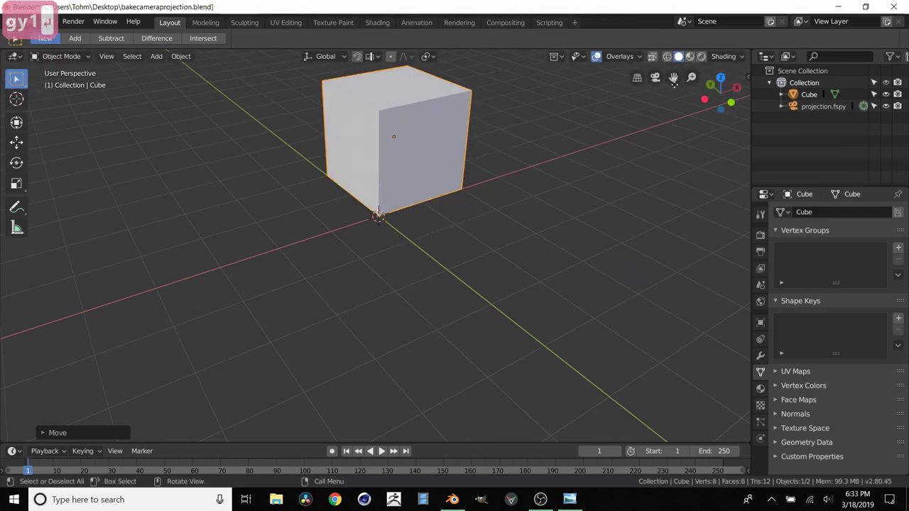
left_click(654, 76)
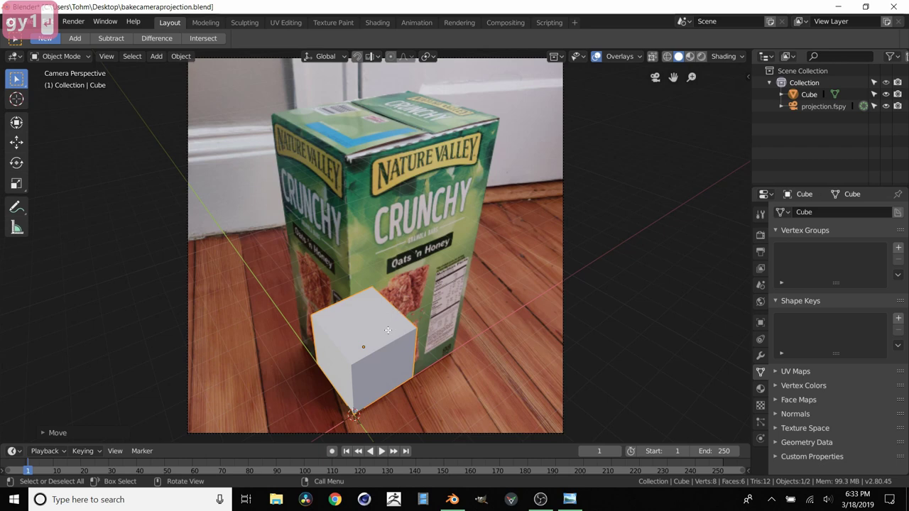
Move the cube's positive-X side face along the X axis to match the granola box's front width in the camera view.
middle_click_drag(371, 311, 327, 240)
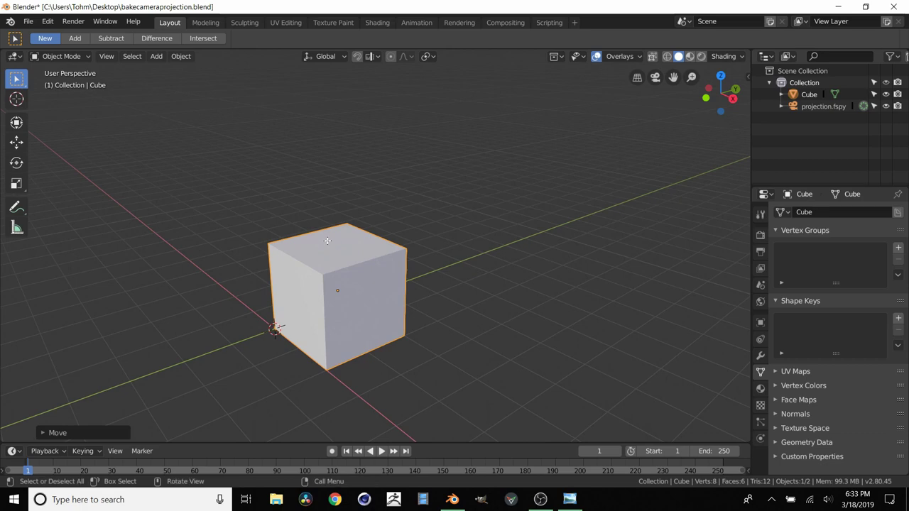
key("Tab")
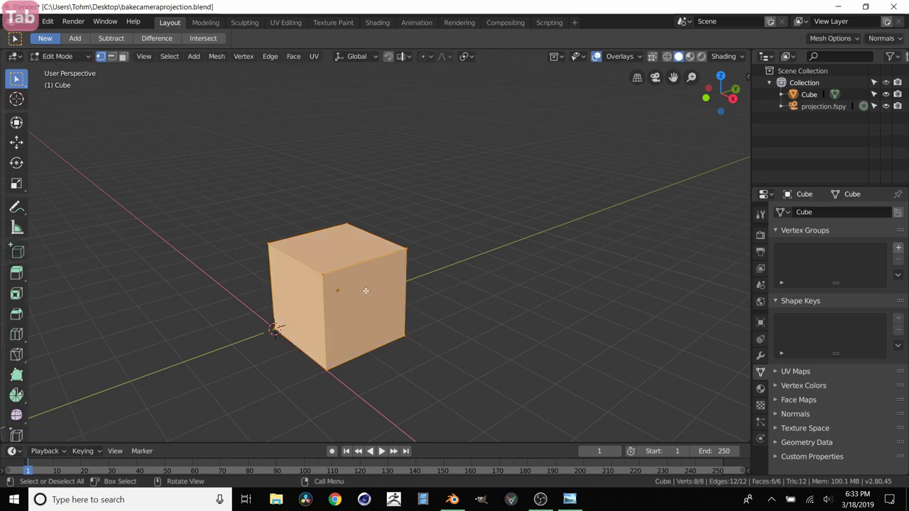
key("3")
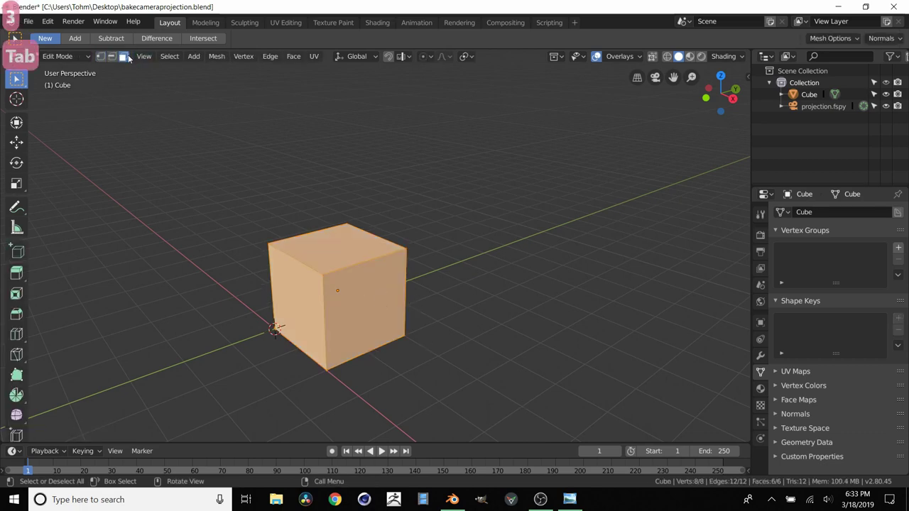
left_click(382, 308)
left_click(655, 77)
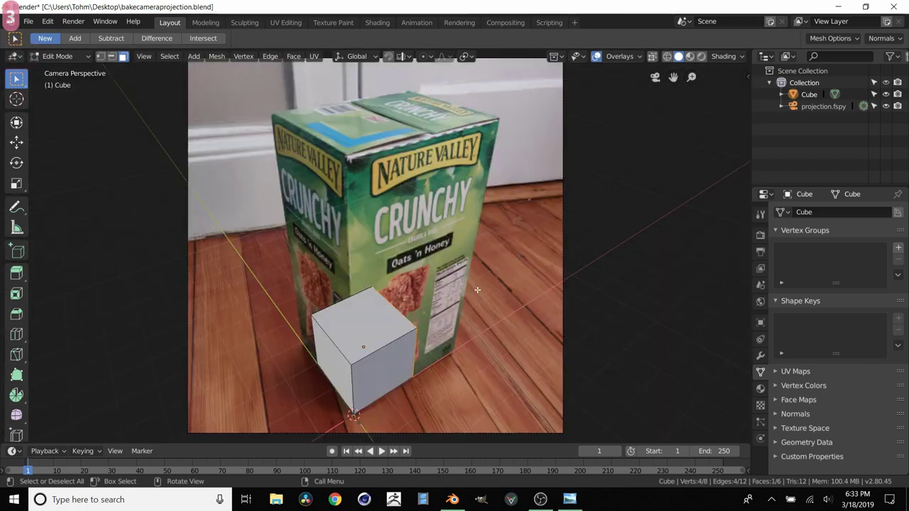
scroll(462, 314, "up", 4)
middle_click_drag(462, 315, 397, 243, "shift")
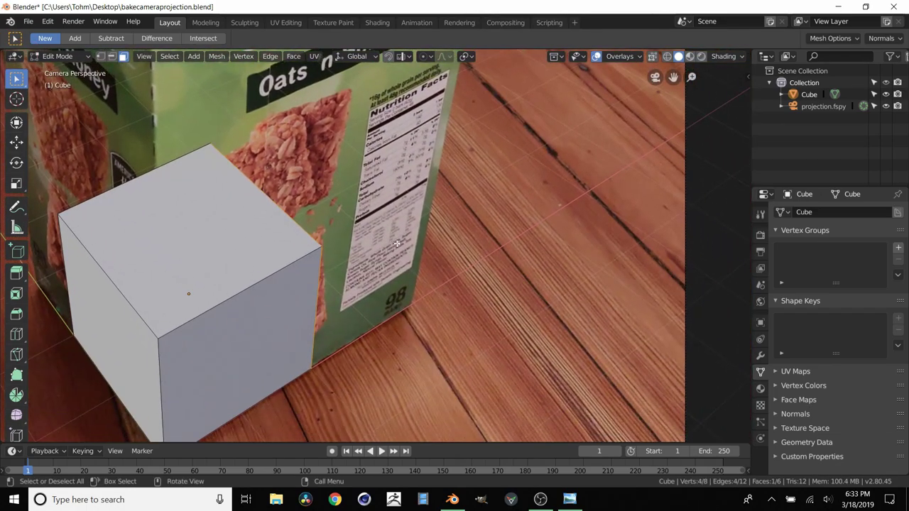
key("g")
key("x")
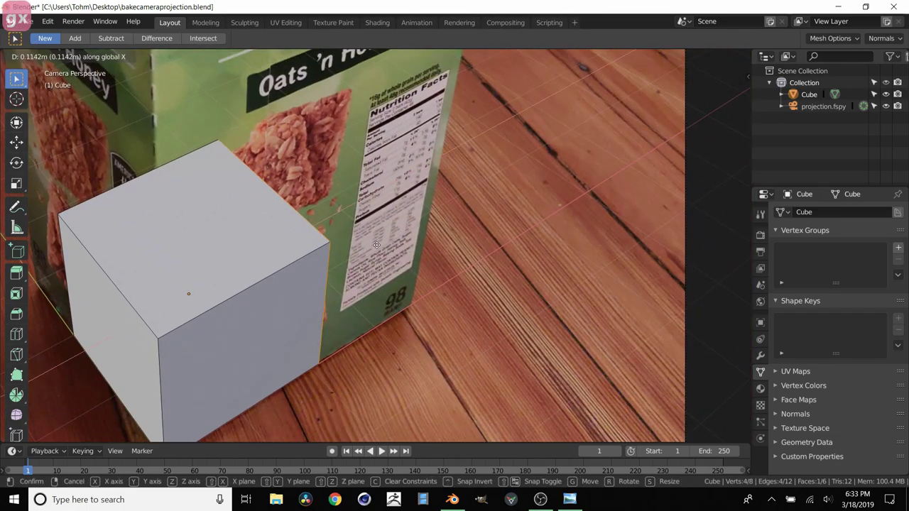
left_click(460, 199)
Move the cube's positive-Y side face along the Y axis to match the granola box's depth in the camera view.
middle_click_drag(460, 199, 414, 314)
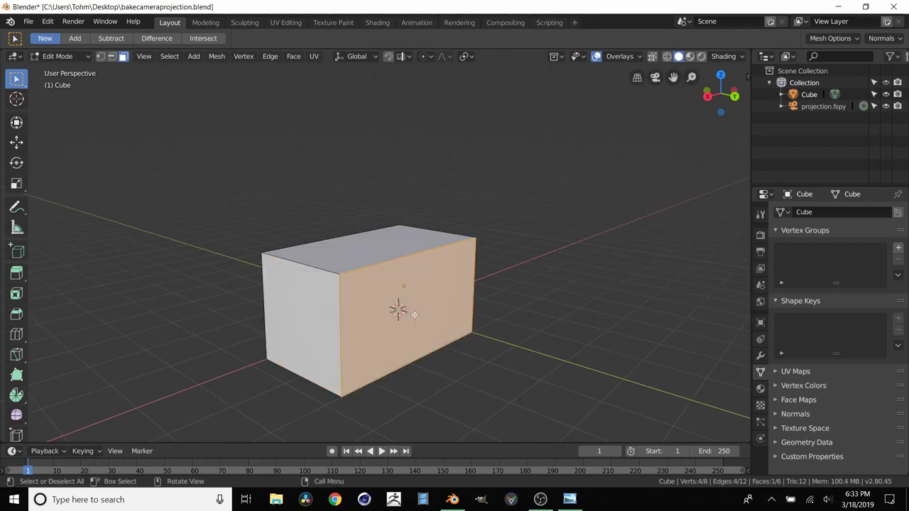
left_click(655, 77)
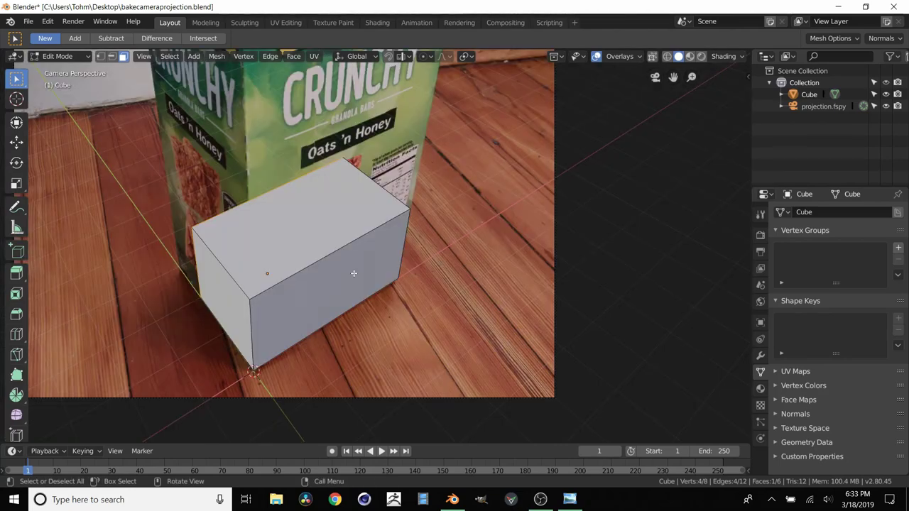
key("g")
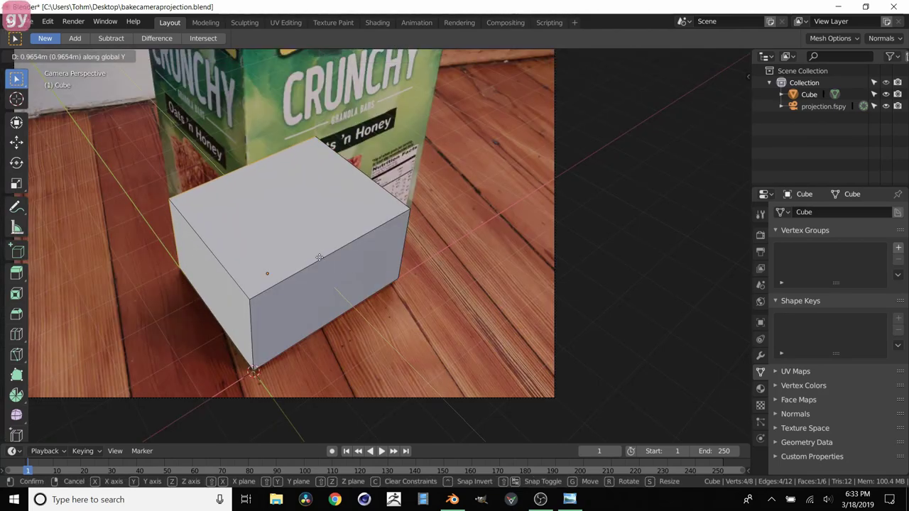
left_click(323, 222)
Raise the cube's top face along the Z axis to the top of the photographed granola box.
left_click(323, 221)
scroll(323, 221, "down", 5)
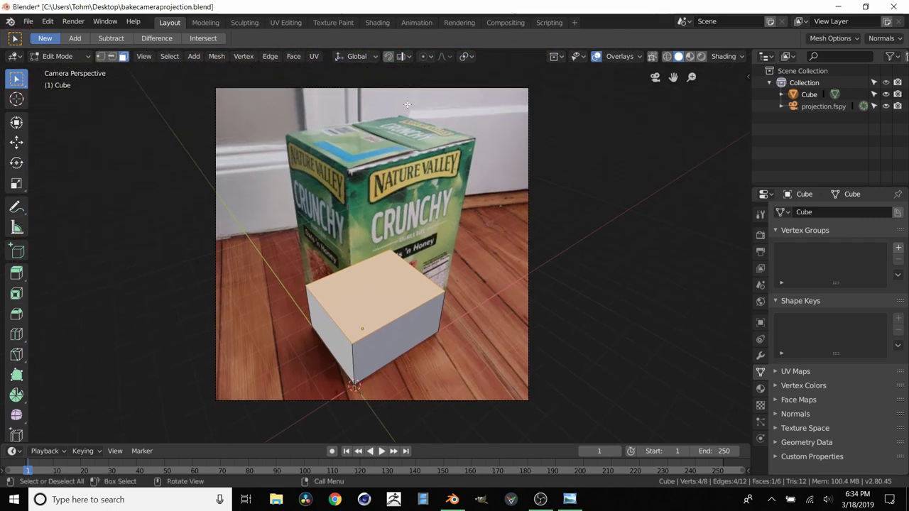
key("g")
key("z")
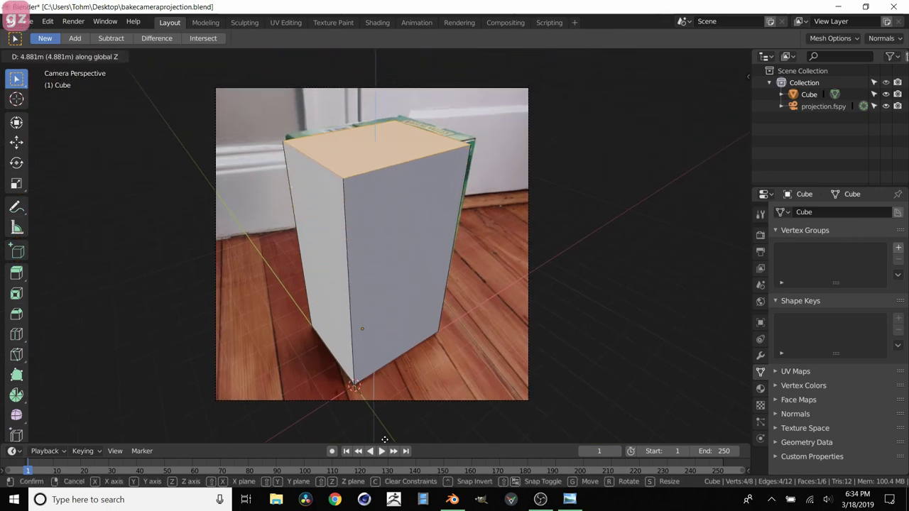
left_click(388, 436)
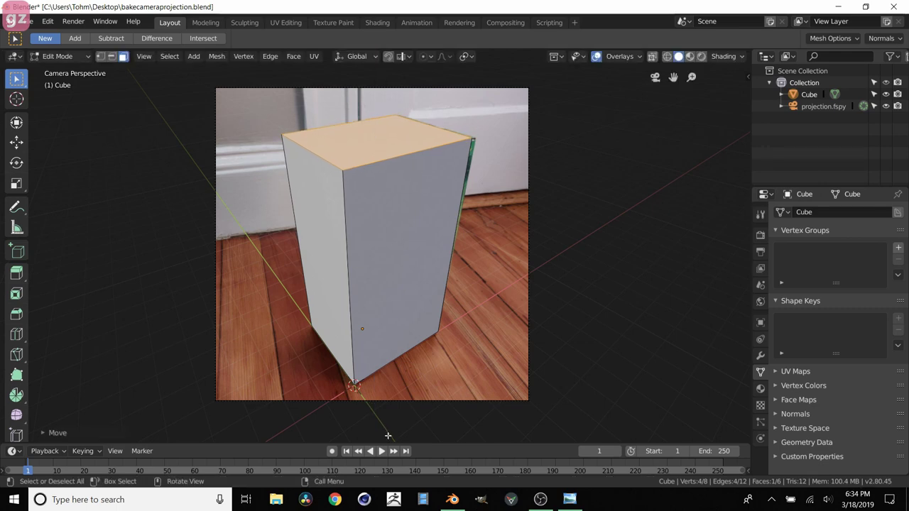
Shift the top face freely by about 0.1 m to line its corners up with the photographed box top.
scroll(436, 321, "up", 3)
scroll(464, 328, "down", 1)
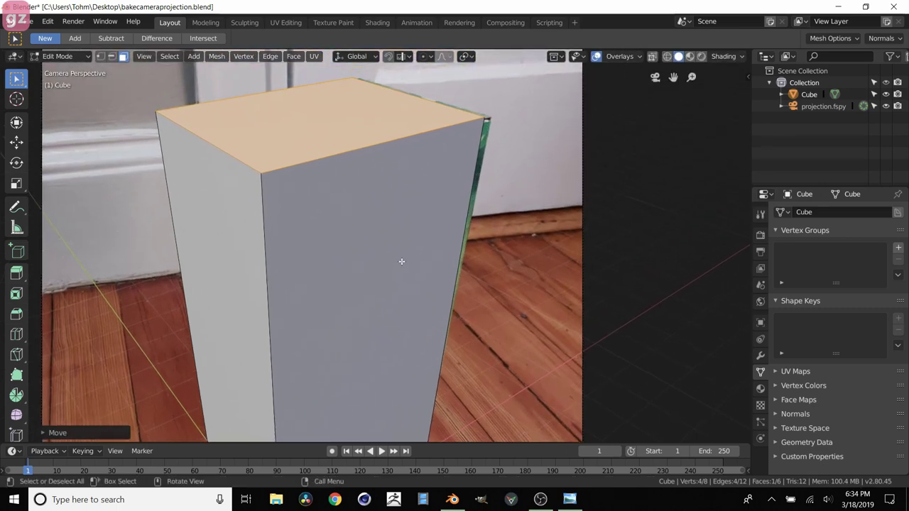
scroll(432, 300, "down", 3)
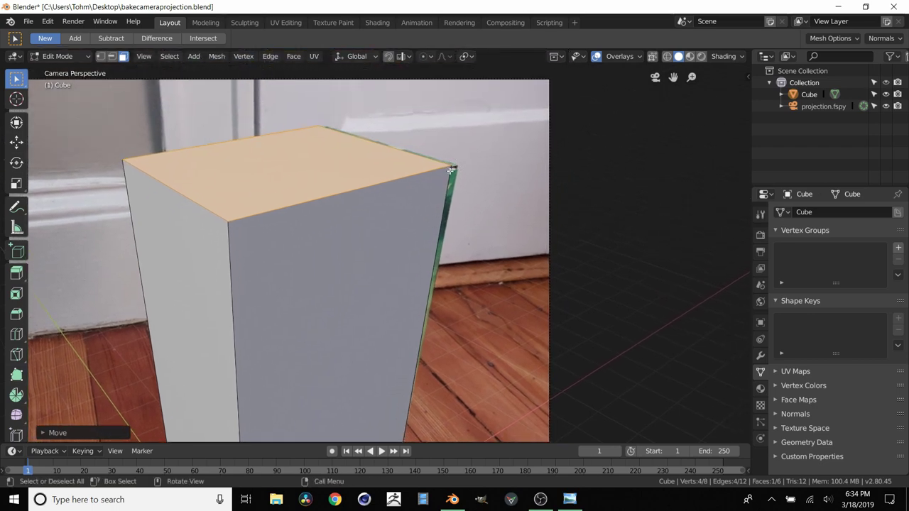
scroll(390, 172, "up", 1, "ctrl")
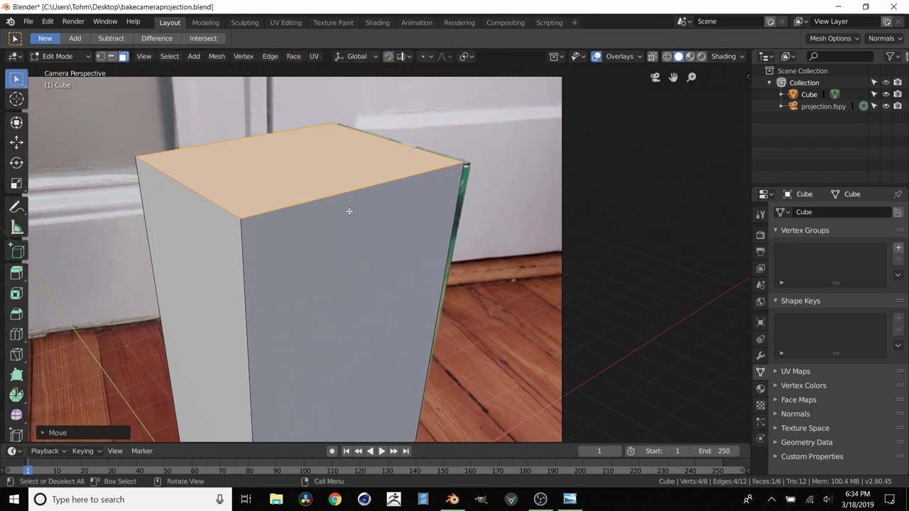
key("g")
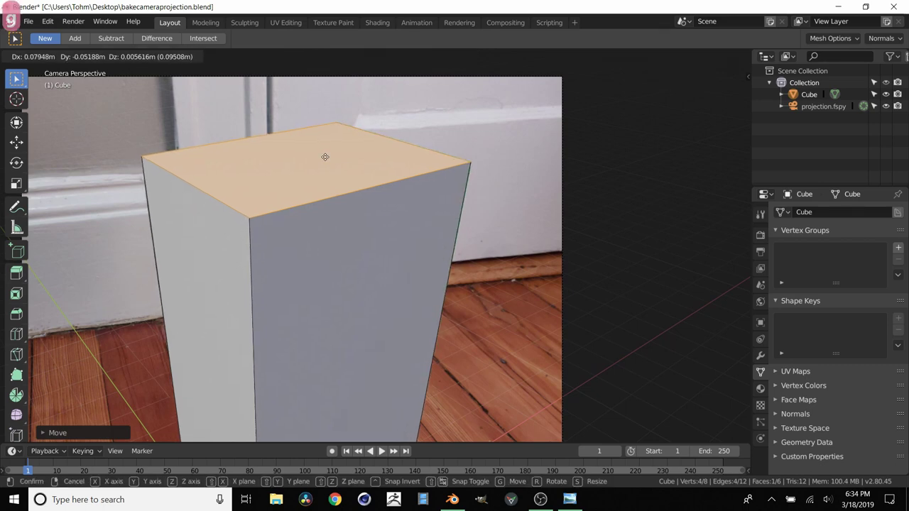
left_click(325, 157)
Fine-tune the top face with another free move of about 0.03 m, check the box from outside the camera, and return to Object Mode.
middle_click_drag(324, 157, 401, 152)
scroll(440, 249, "down", 5)
key("KP_0")
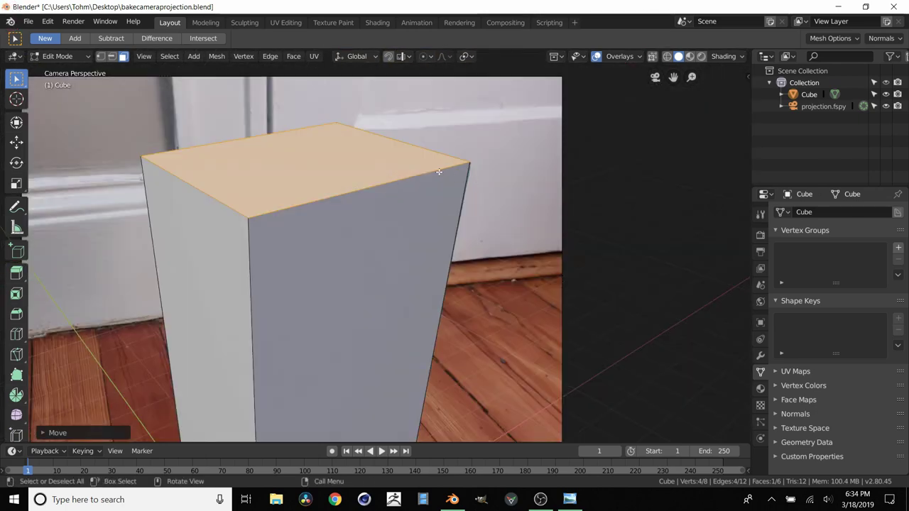
key("g")
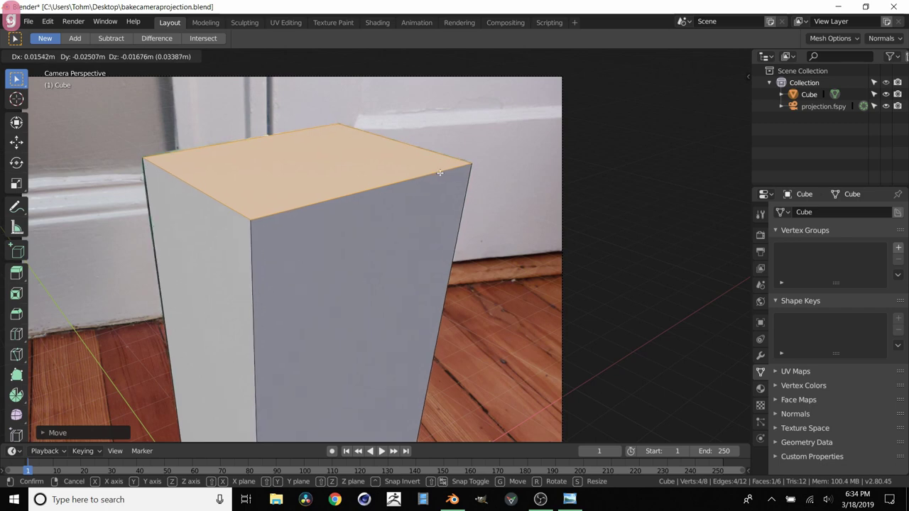
left_click(439, 172)
scroll(419, 162, "down", 4)
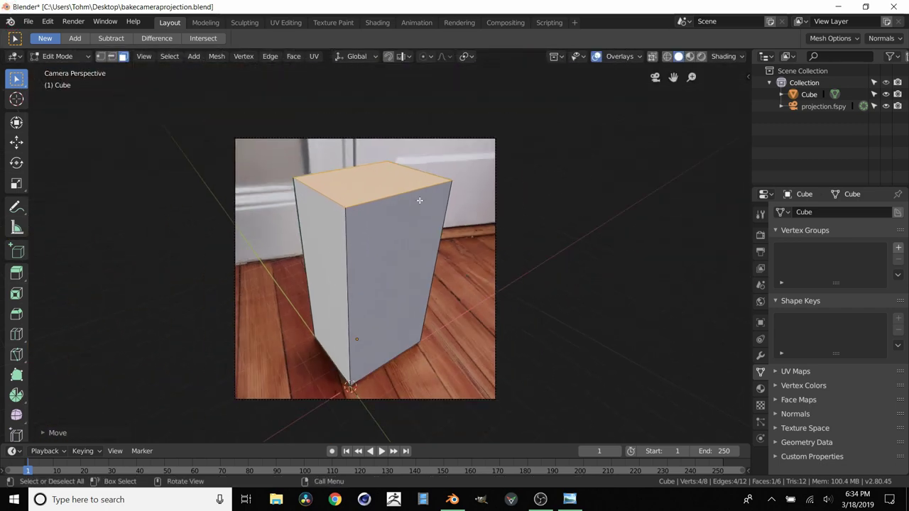
middle_click_drag(423, 188, 381, 208)
scroll(391, 214, "down", 4)
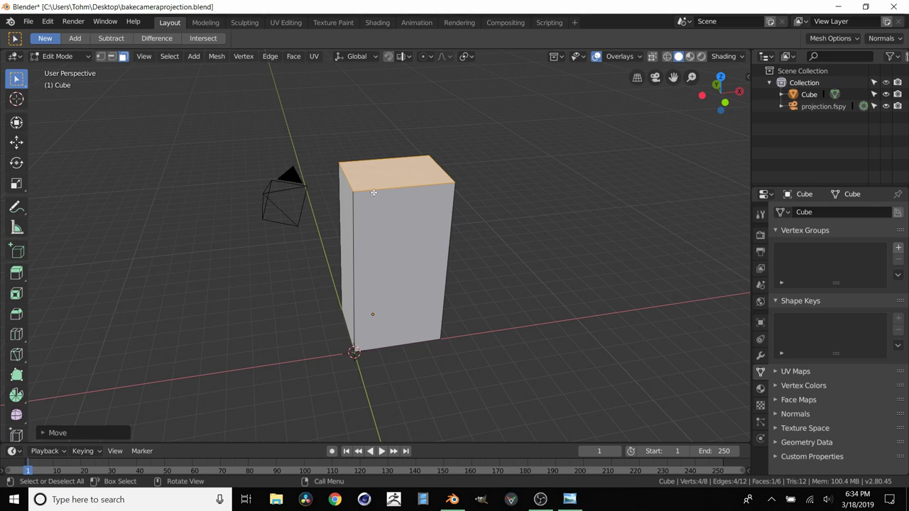
key("Tab")
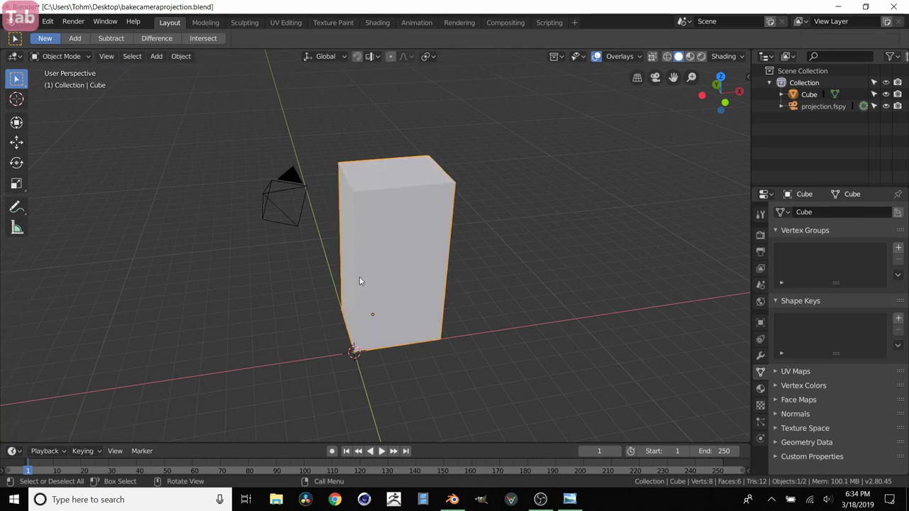
Rename the Cube object as original.
left_click(269, 197)
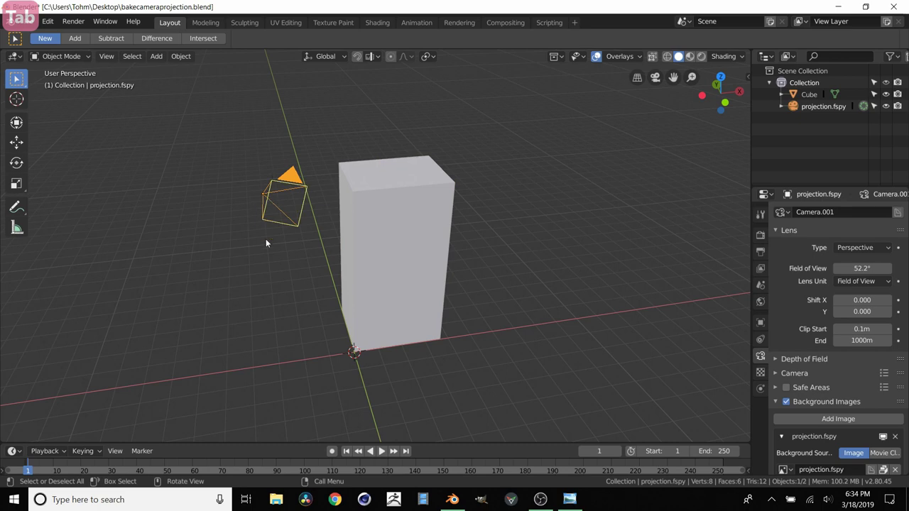
left_click(394, 212)
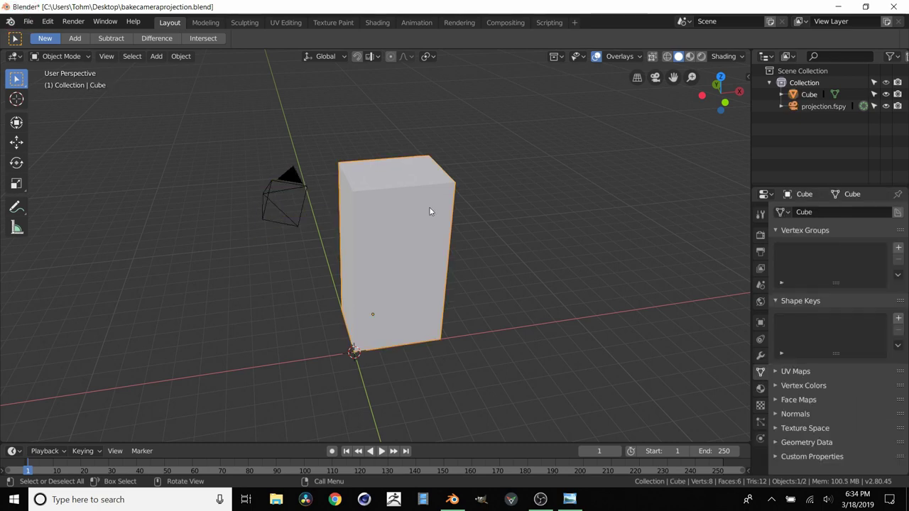
left_click(809, 94)
double_click(810, 95)
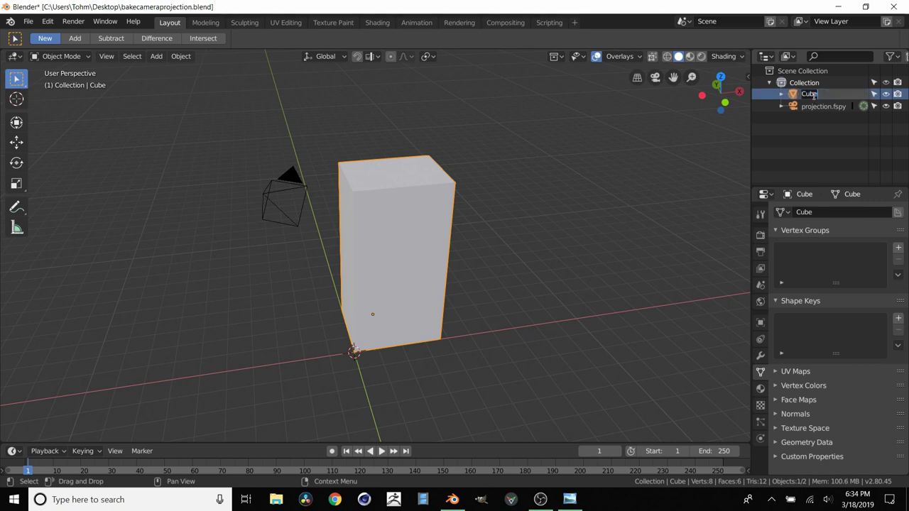
type("original")
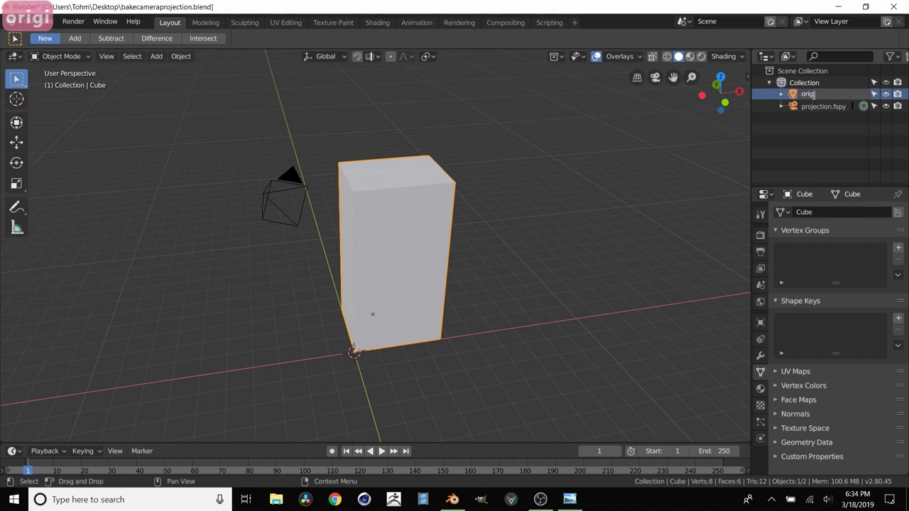
key("Return")
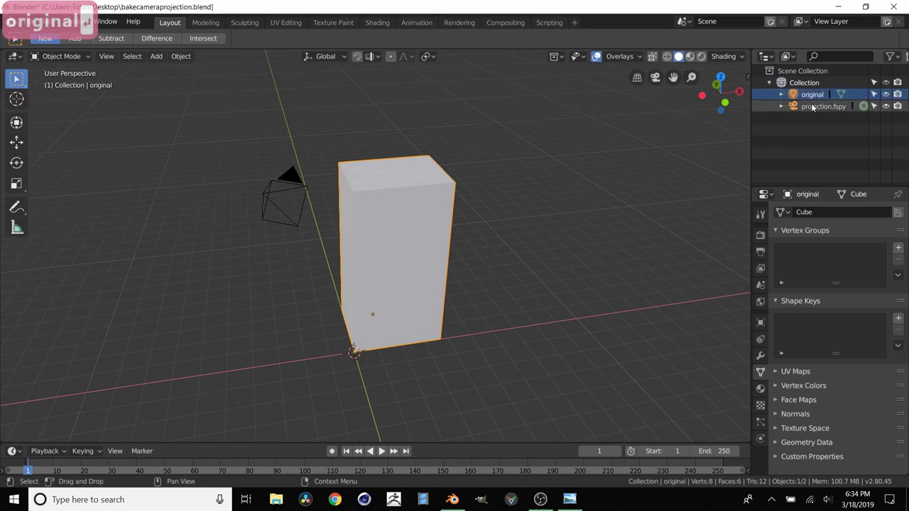
Rename the projection.fspy camera object as camera.
left_click(813, 106)
double_click(813, 106)
type("camera")
key("Return")
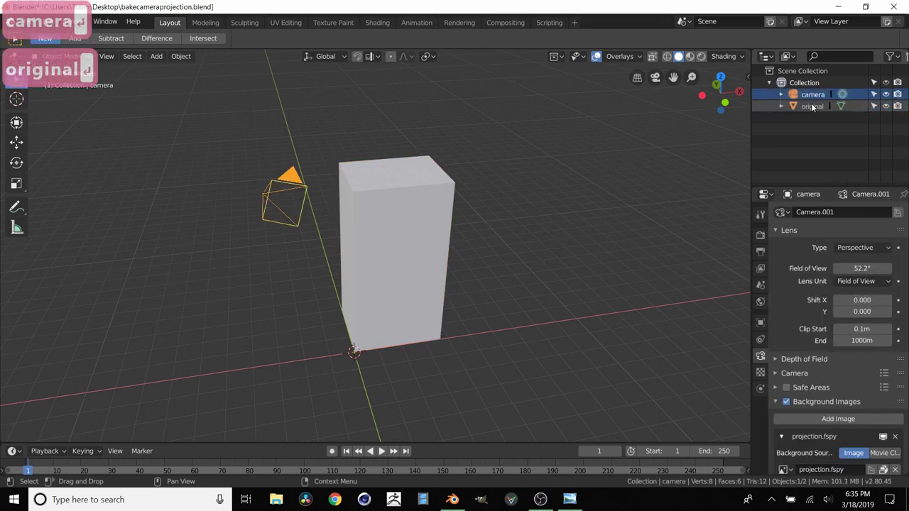
Rename the image used as the camera's background as projectionimage.
scroll(826, 368, "down", 2)
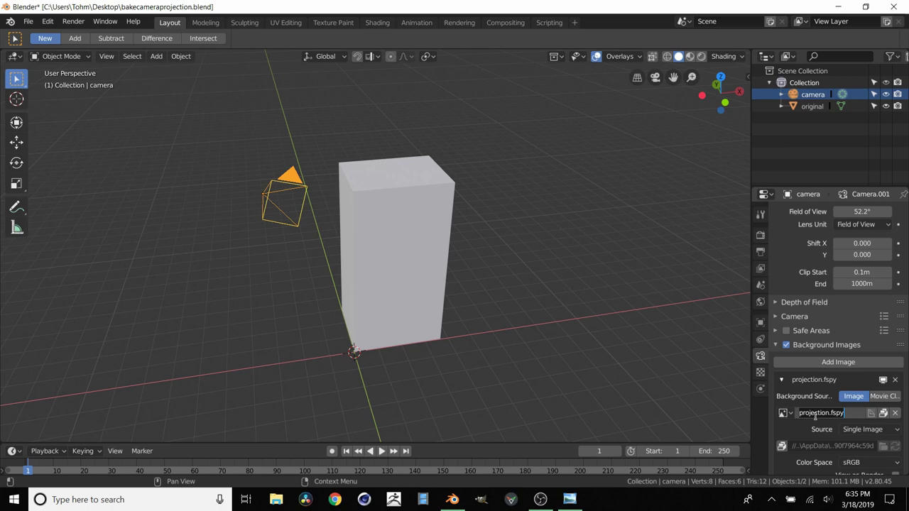
type("projec")
type("nimage")
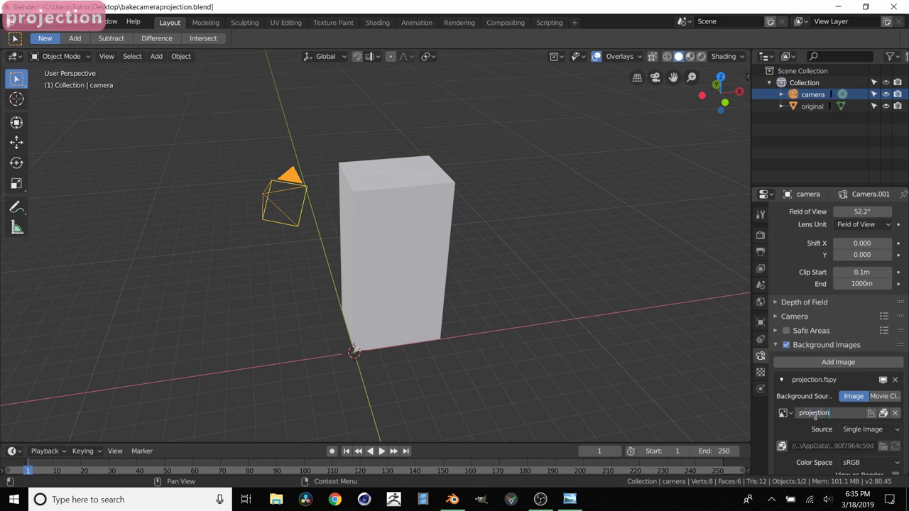
key("Return")
Select the original box, switch to the Shading workspace and frame the box in the viewport.
mouse_move(411, 222)
middle_mouse_down()
mouse_move(391, 227)
mouse_move(404, 215)
middle_mouse_up()
left_click(403, 213)
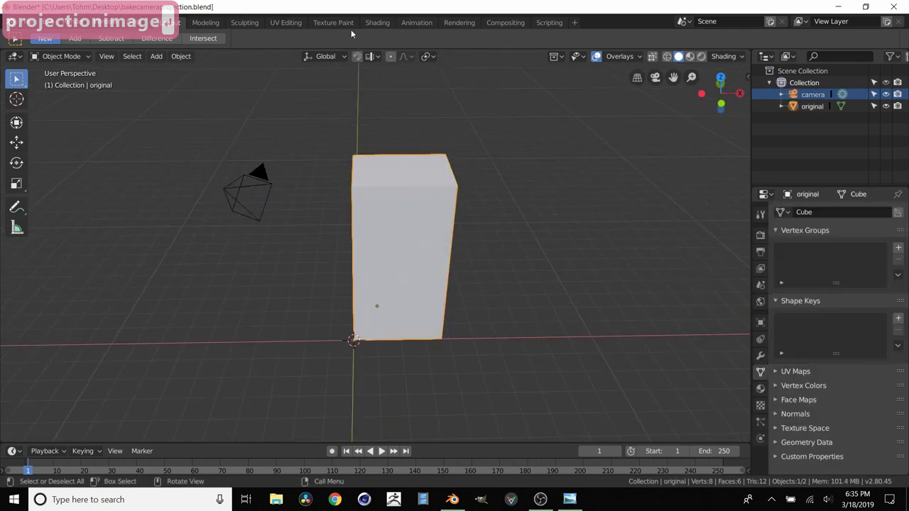
left_click(368, 22)
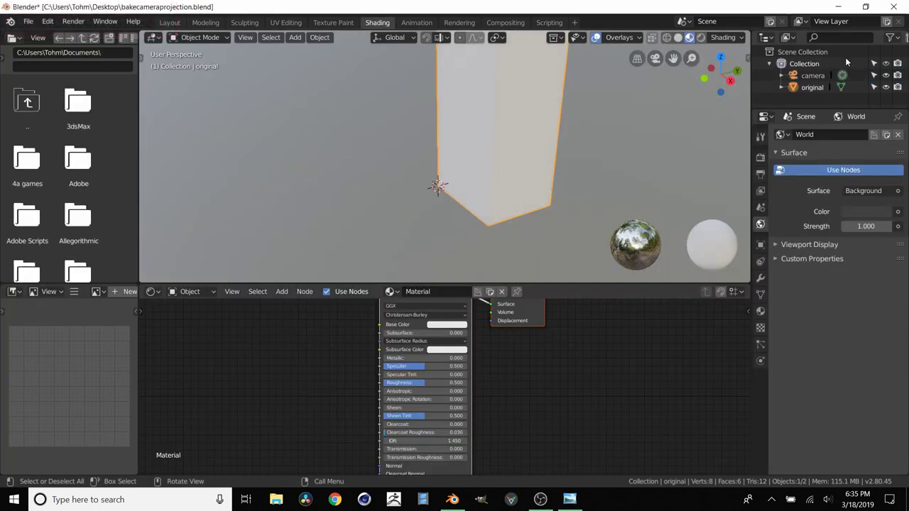
key("KP_Decimal")
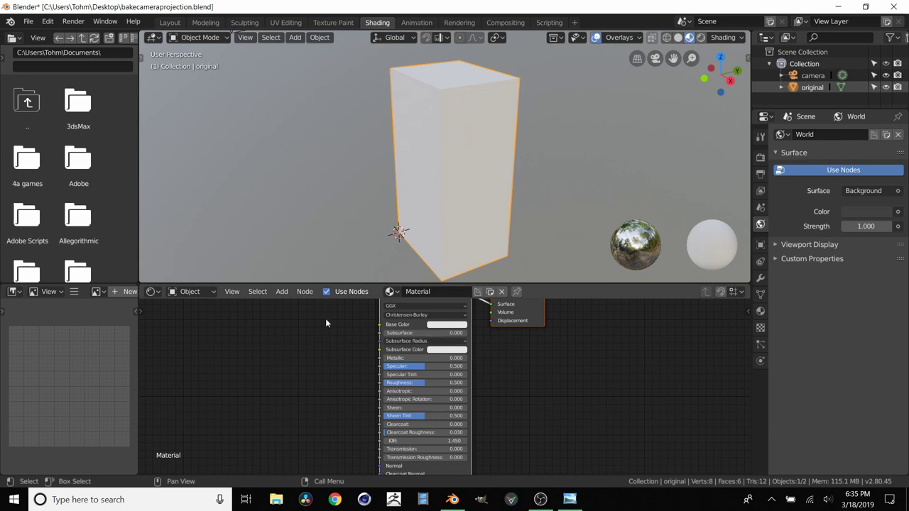
Replace the Principled BSDF node with an Emission node and connect it to the Material Output's Surface input.
scroll(325, 318, "up", 2, "shift")
left_click_drag(409, 323, 370, 323)
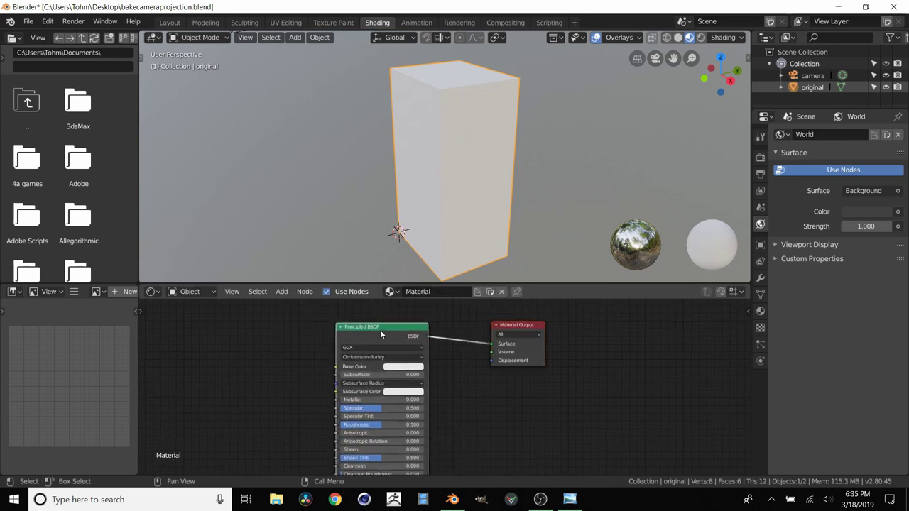
key("x")
key("shift+a")
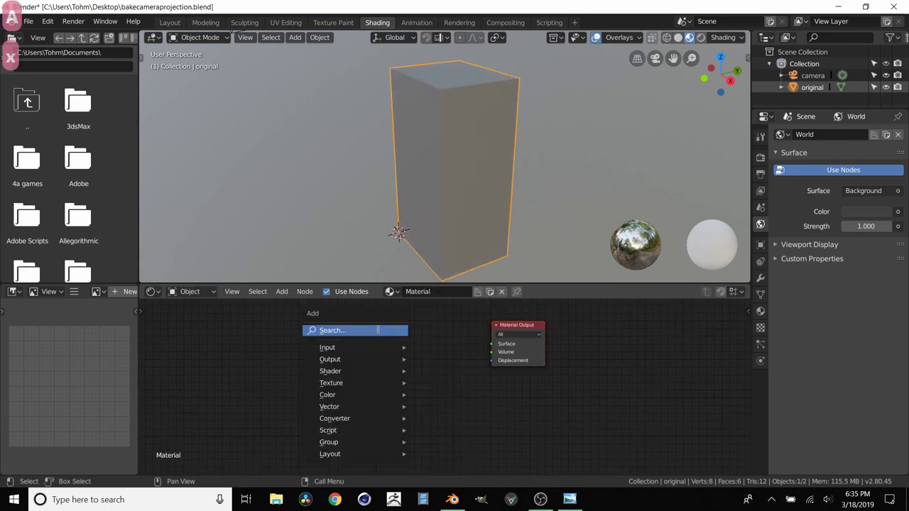
left_click(378, 330)
type("emi")
key("Return")
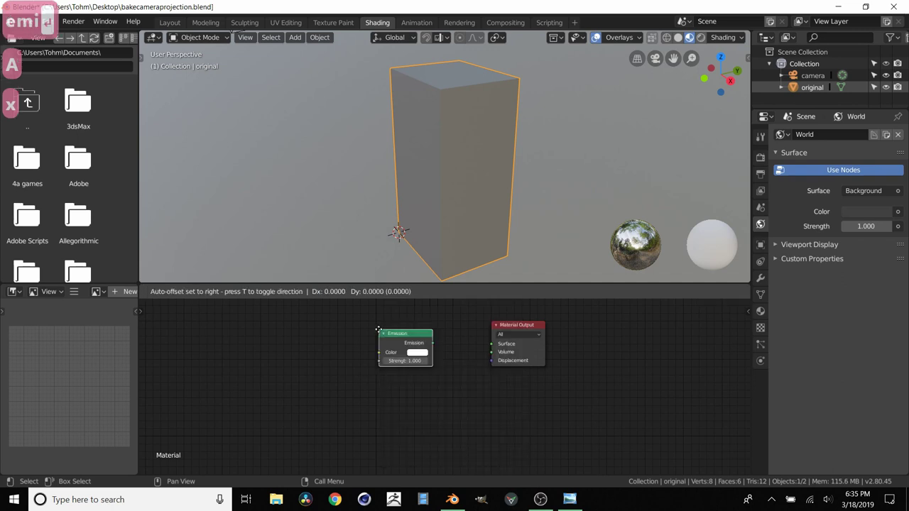
left_click(413, 330)
mouse_move(466, 343)
left_mouse_down()
mouse_move(493, 349)
mouse_move(438, 332)
left_mouse_up()
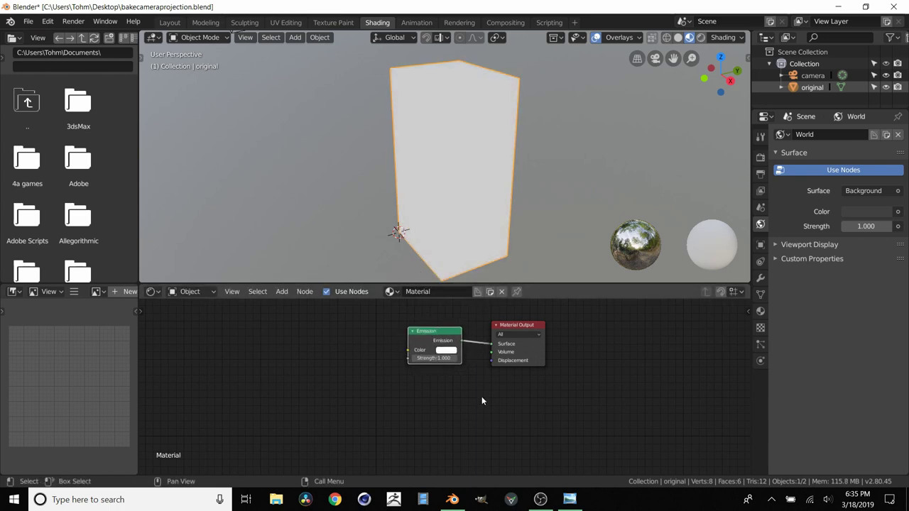
Search the add-on preferences for "node" to check whether Node Wrangler is enabled.
left_click(48, 21)
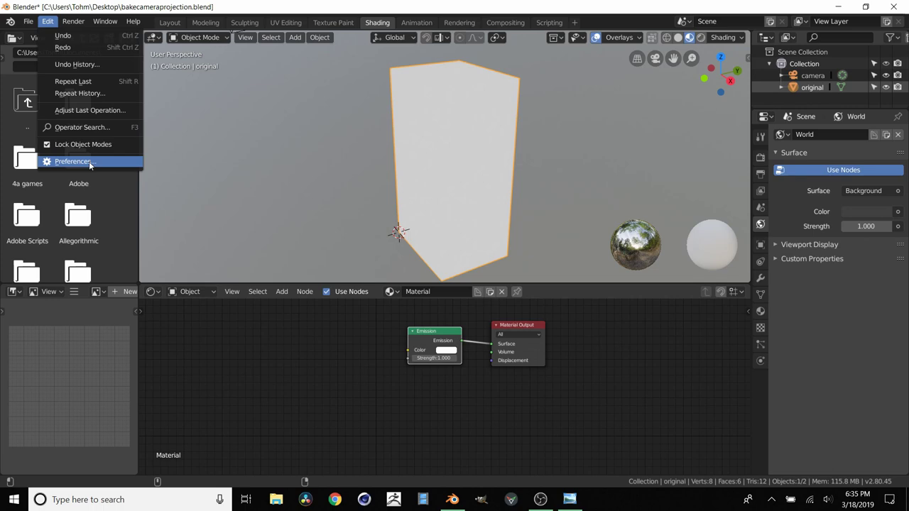
left_click(89, 161)
left_click(278, 53)
type("node")
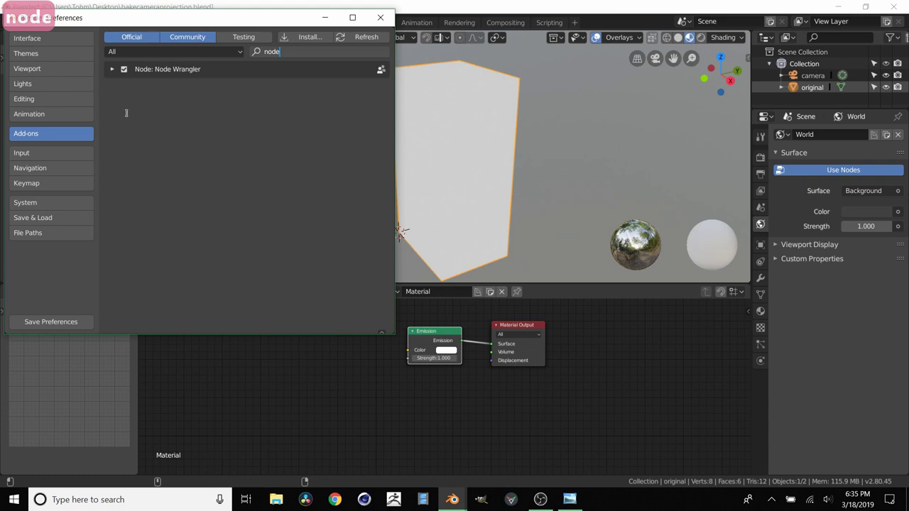
left_click(380, 17)
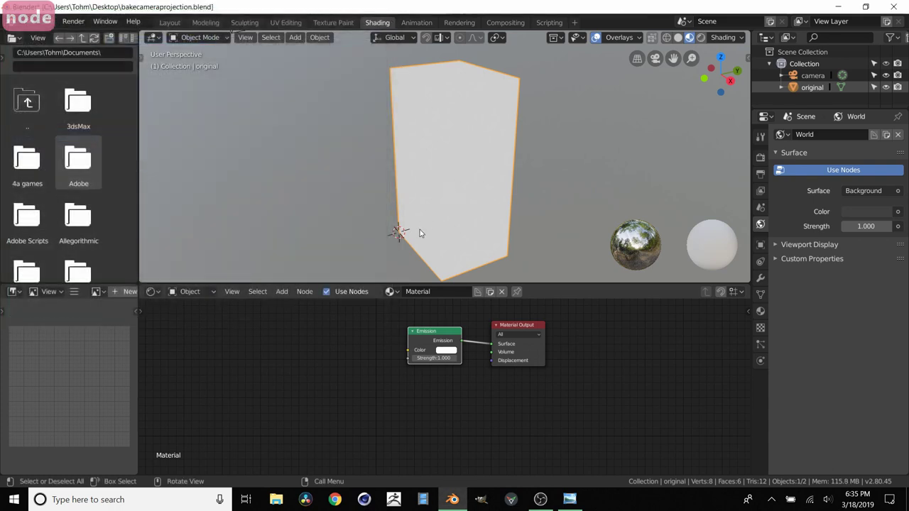
Attach an Image Texture with Mapping and Texture Coordinate nodes to the Emission node's color using Node Wrangler's texture setup.
middle_click_drag(430, 330, 436, 343)
left_click_drag(429, 346, 425, 347)
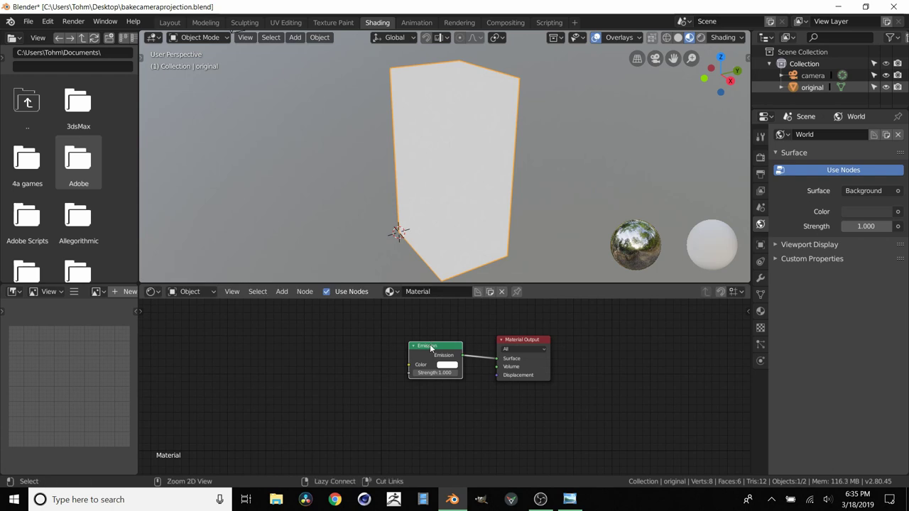
key("ctrl+t")
middle_click_drag(419, 378, 434, 389)
left_click_drag(482, 337, 445, 347)
middle_click_drag(384, 326, 402, 383)
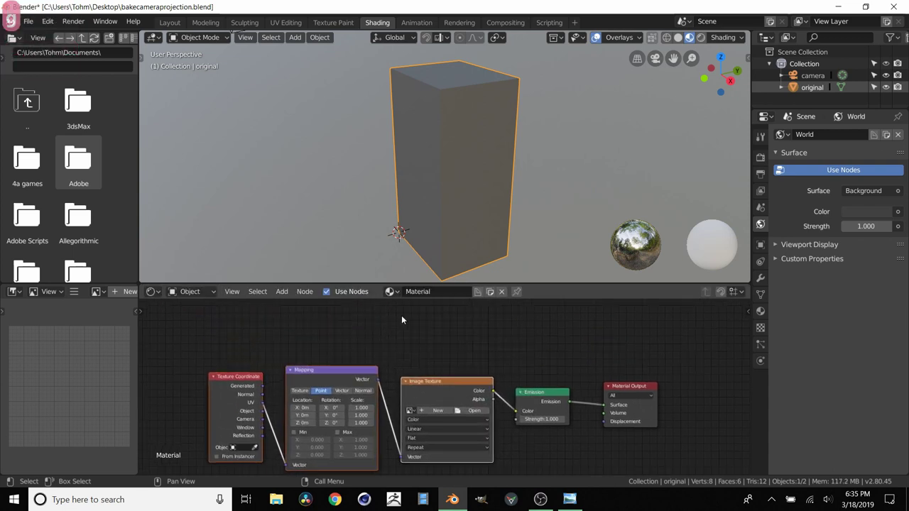
middle_click_drag(408, 350, 401, 312)
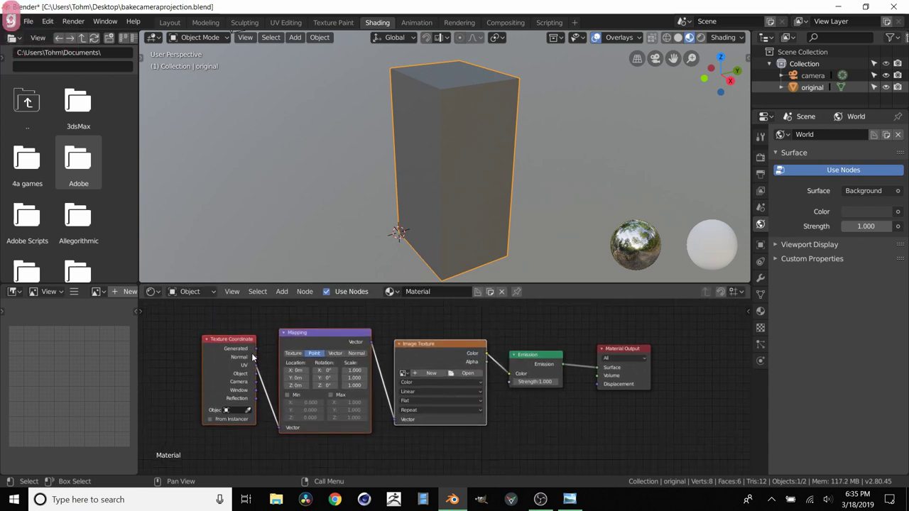
left_click_drag(231, 342, 228, 342)
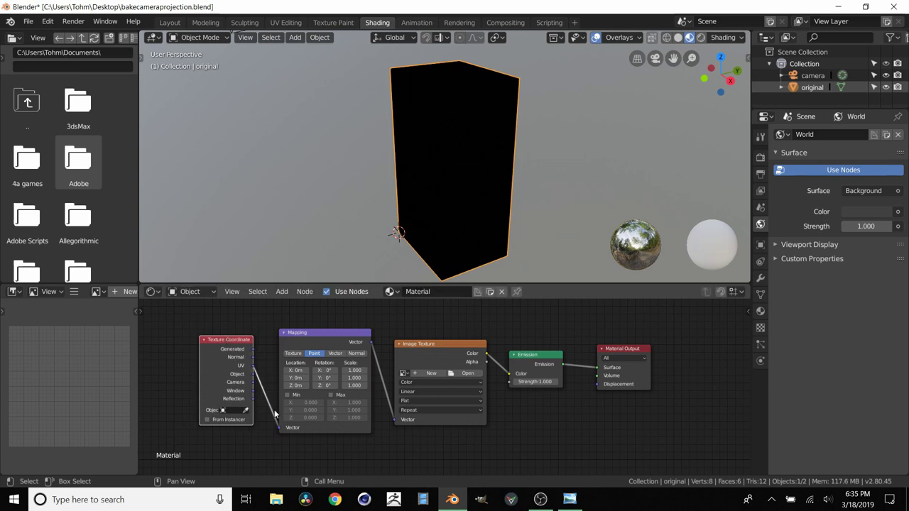
left_click_drag(313, 332, 311, 330)
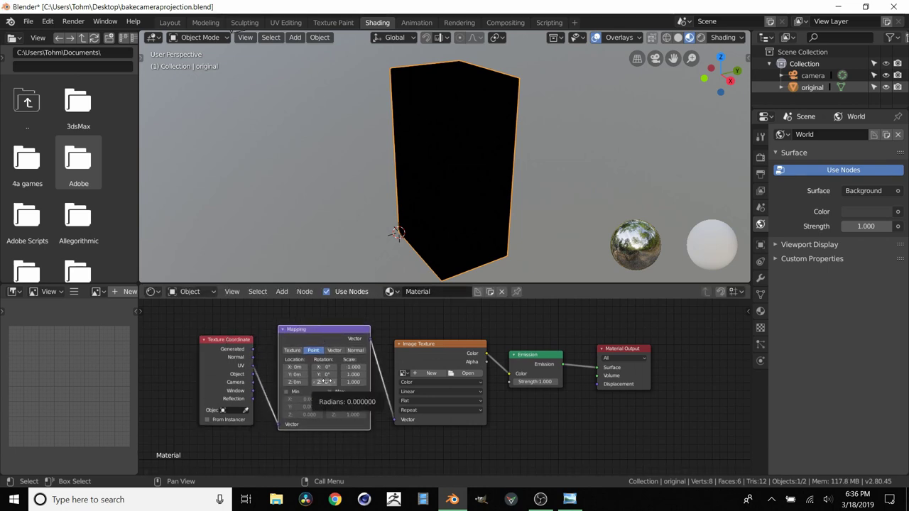
left_click_drag(407, 344, 403, 339)
Assign the existing projectionimage to the Image Texture node and examine the texture on the box.
scroll(452, 369, "up", 3)
middle_click_drag(337, 329, 329, 355)
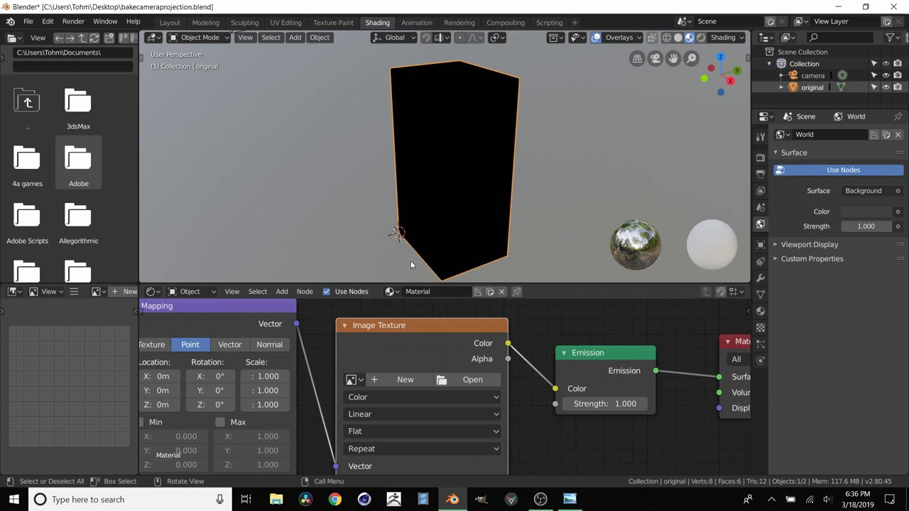
left_click(353, 381)
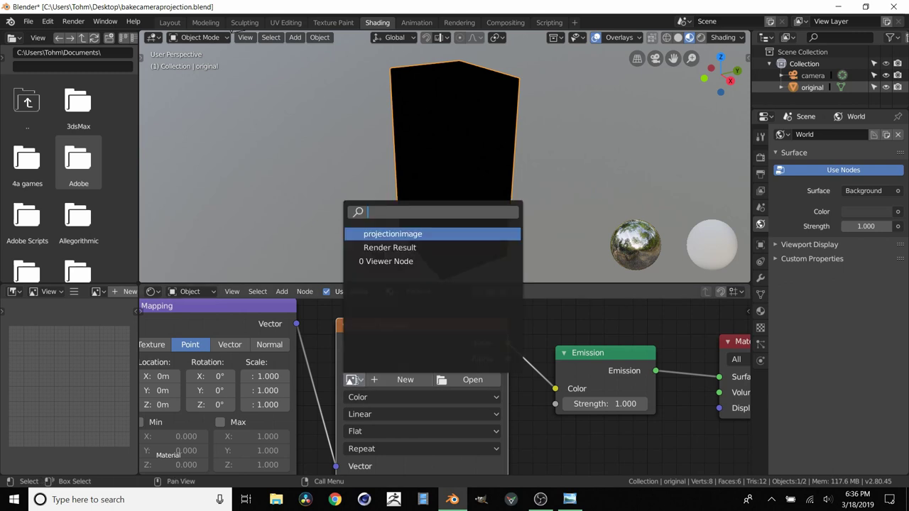
left_click(395, 235)
middle_click_drag(475, 180, 507, 174)
scroll(288, 351, "down", 3)
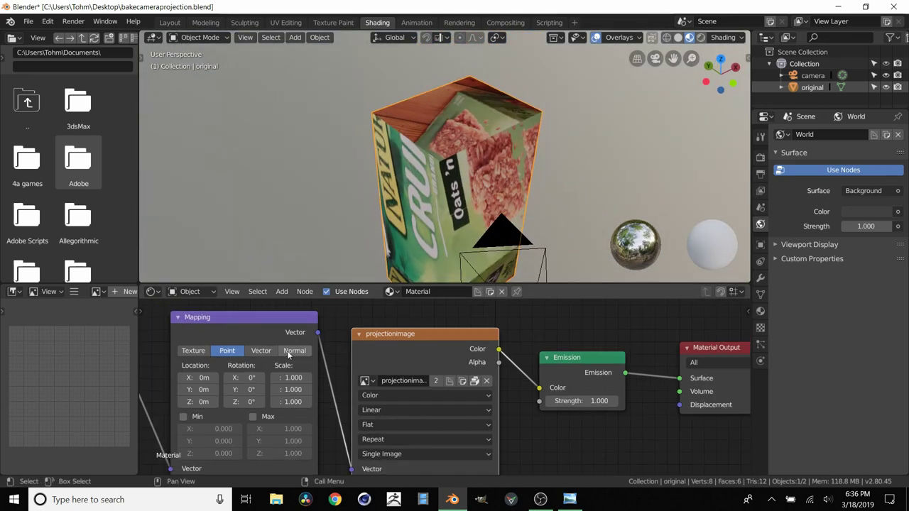
mouse_move(405, 186)
middle_mouse_down()
mouse_move(418, 171)
mouse_move(397, 195)
middle_mouse_up()
Switch to the Layout workspace and display the textured box in LookDev shading.
left_click(171, 22)
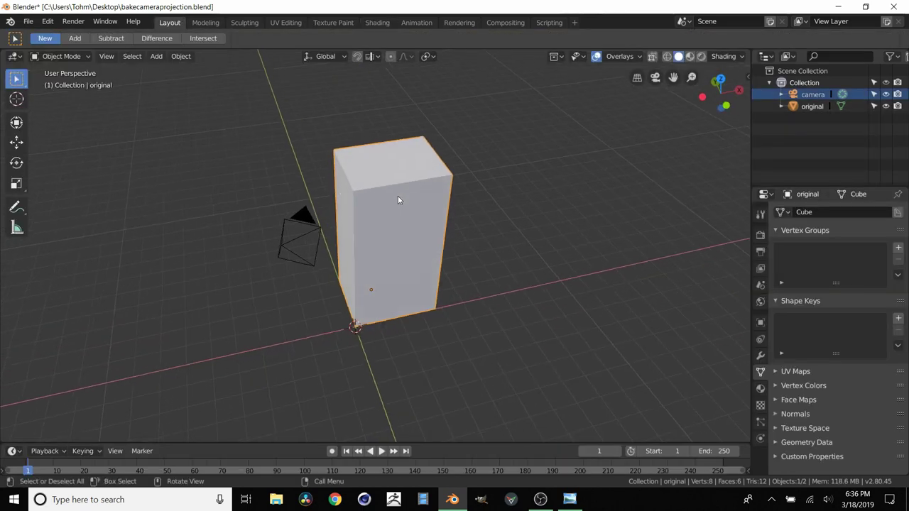
left_click(688, 57)
scroll(399, 257, "up", 3)
middle_click_drag(399, 257, 411, 246)
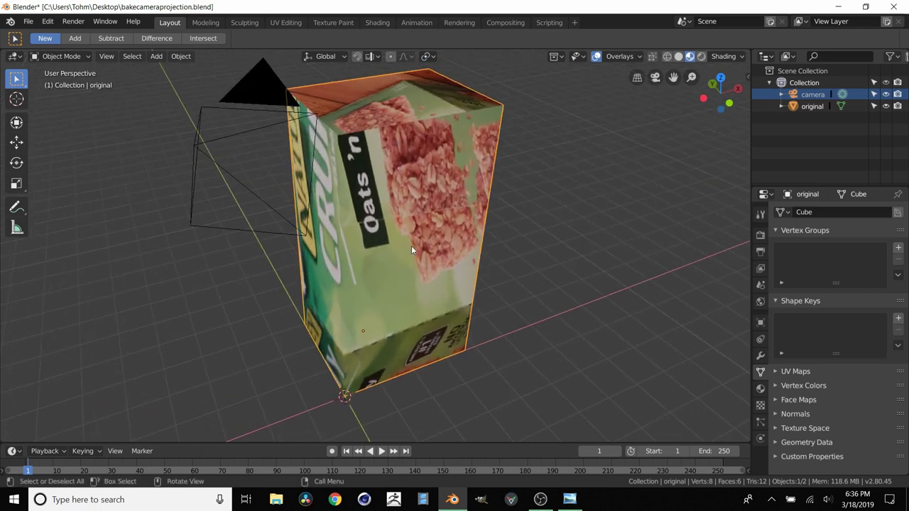
Add a UV Project modifier to the original box, using UVMap as the UV map and camera as the projector.
left_click(760, 355)
left_click(803, 212)
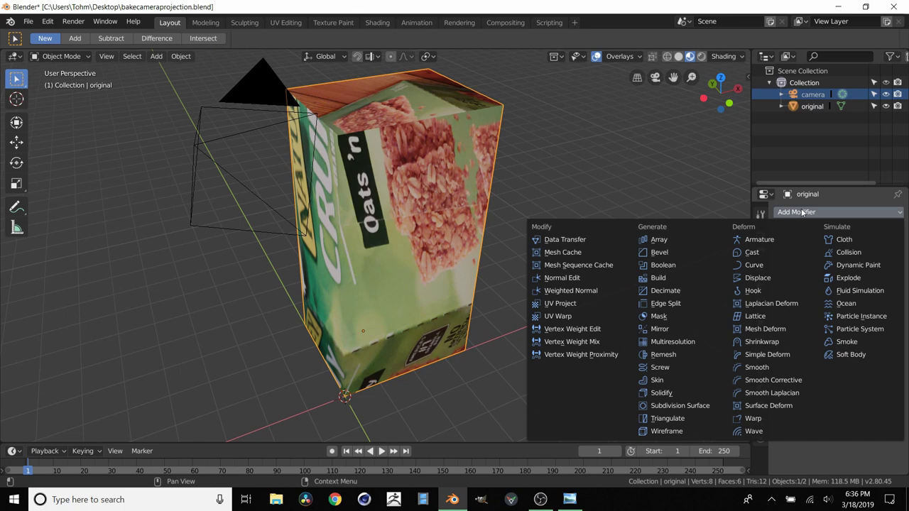
left_click(561, 303)
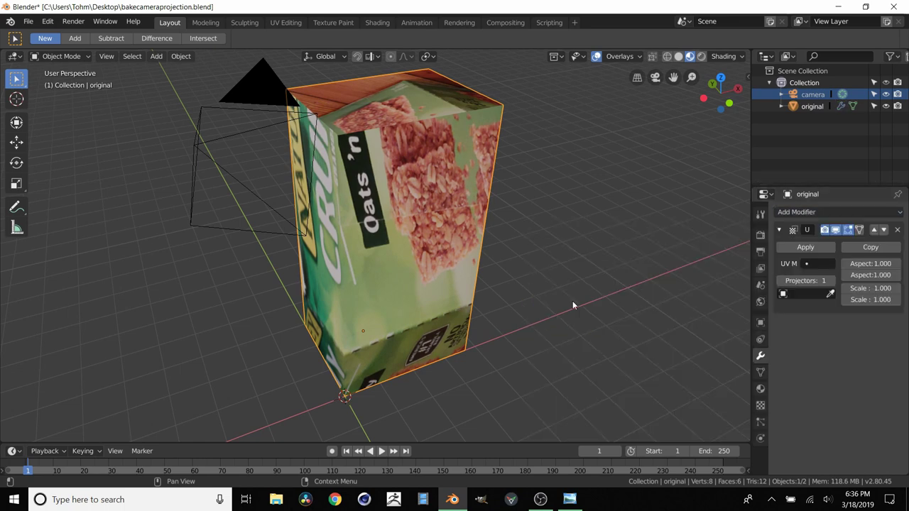
left_click(817, 264)
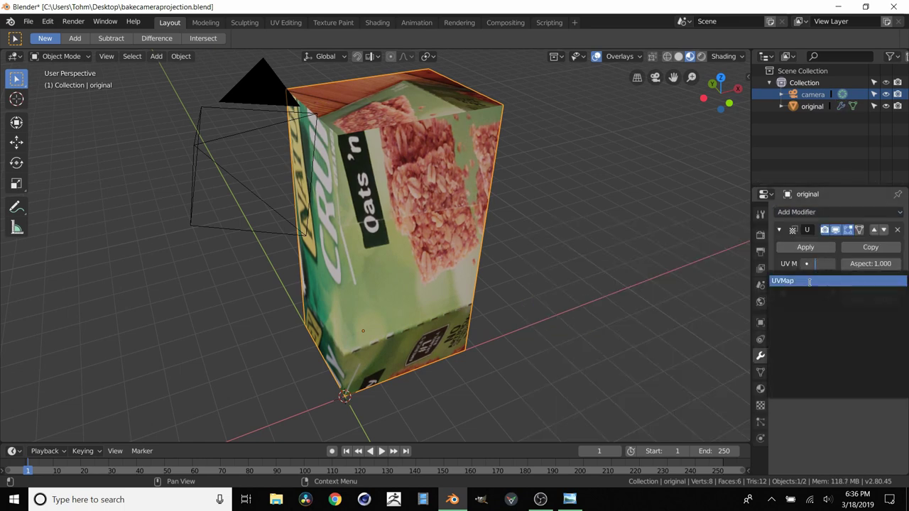
left_click(808, 282)
left_click(805, 293)
left_click(799, 310)
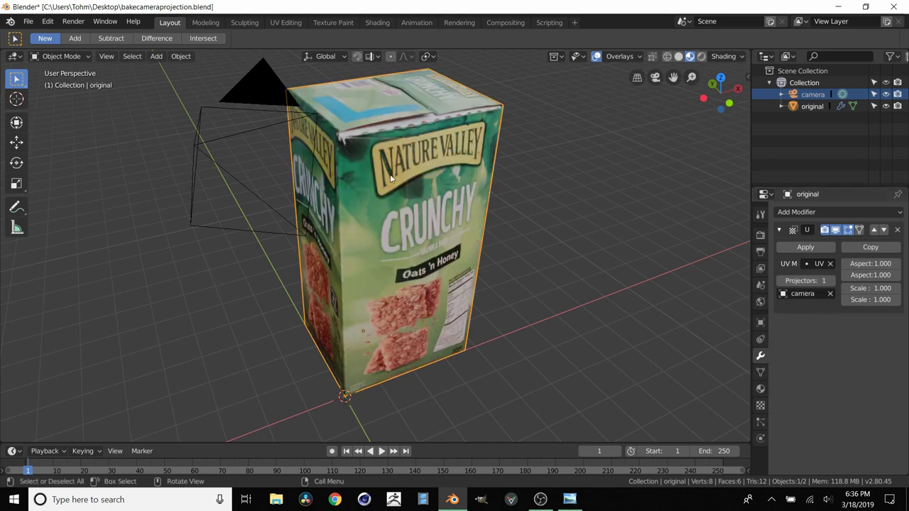
scroll(357, 183, "down", 4)
middle_click_drag(358, 184, 333, 172)
scroll(362, 142, "up", 5)
Examine the pixel dimensions of the projectionimage file on the desktop in its detailed properties.
double_click(877, 263)
key("Return")
key("super+d")
right_click(71, 91)
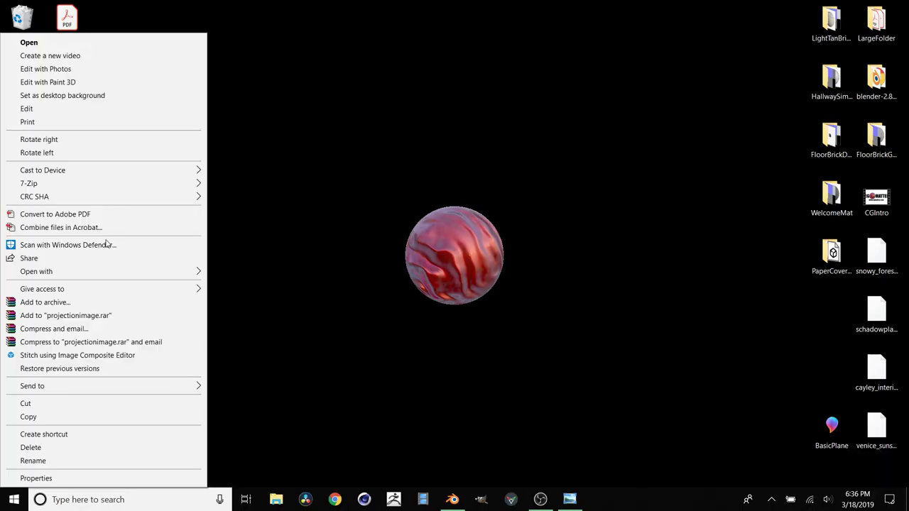
left_click(77, 479)
left_click(156, 117)
left_click_drag(170, 105, 343, 90)
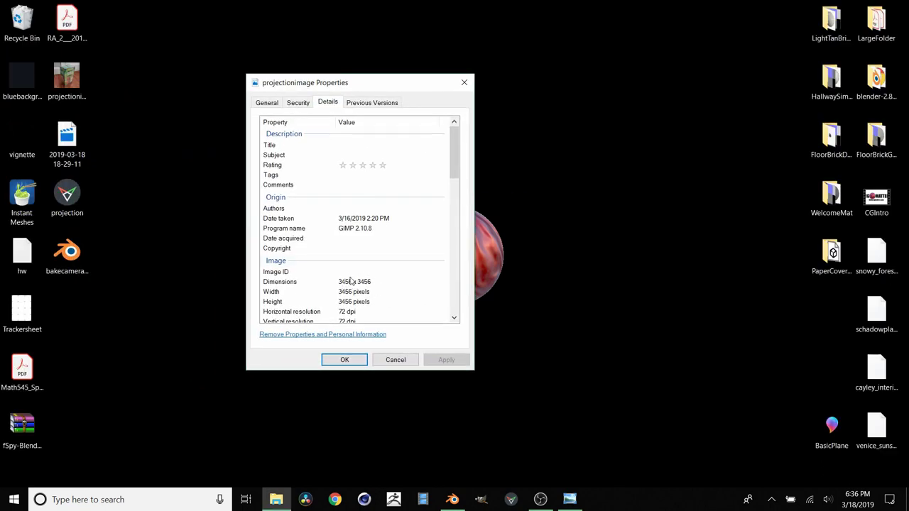
Calculate the example aspect ratio 1920/1080 in the Windows Calculator, then close it.
left_click(174, 495)
type("calc")
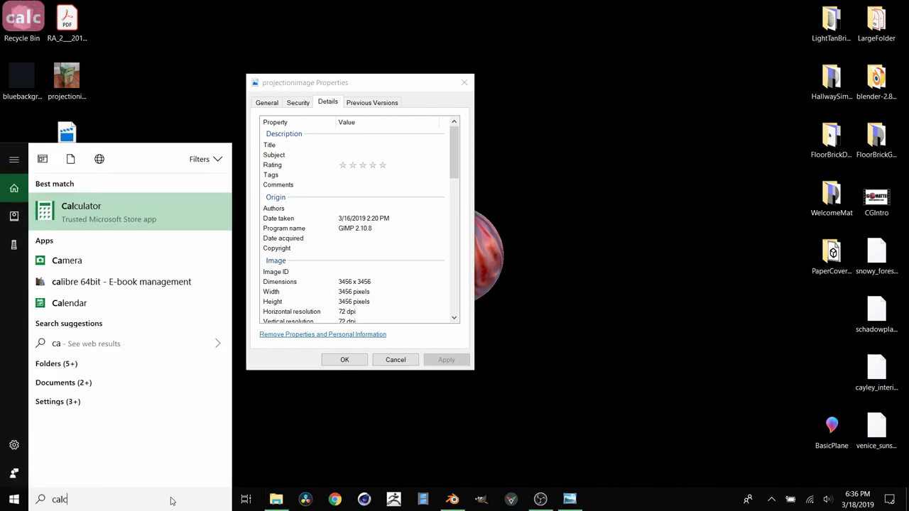
key("Return")
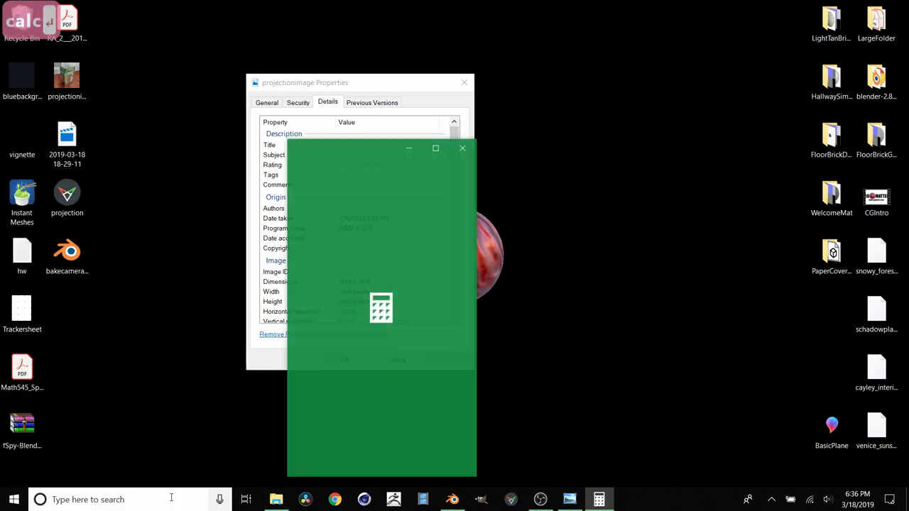
type("1920/1080")
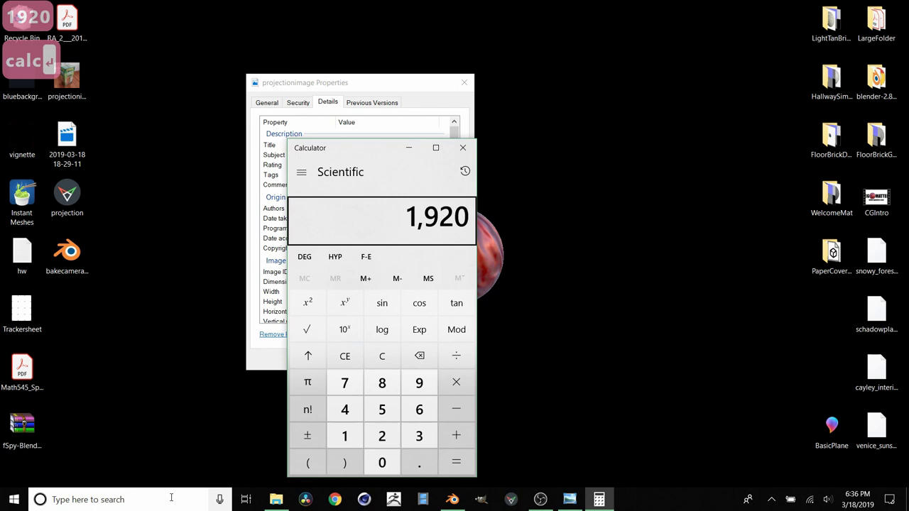
key("Return")
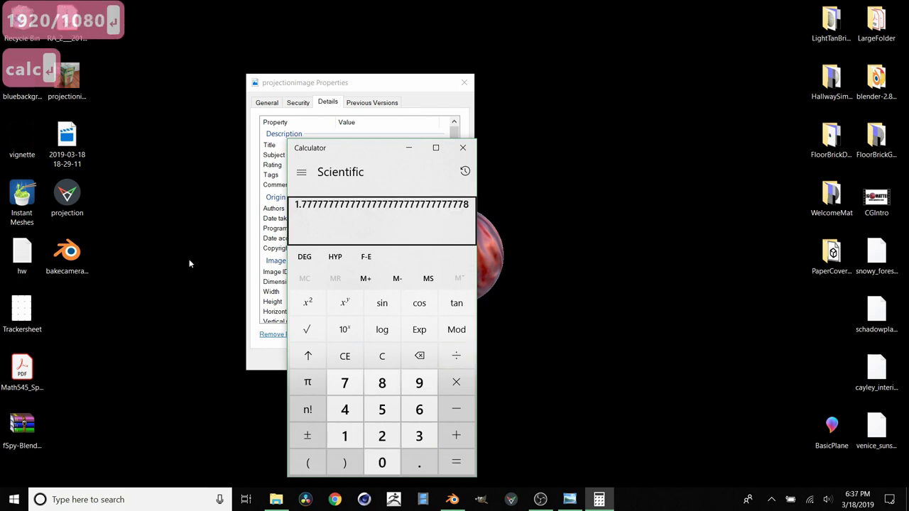
left_click_drag(323, 155, 314, 147)
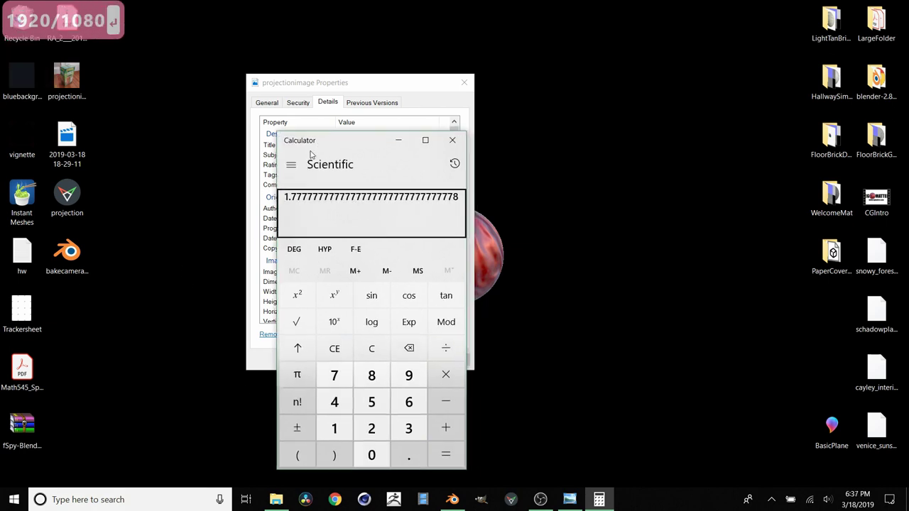
left_click(452, 140)
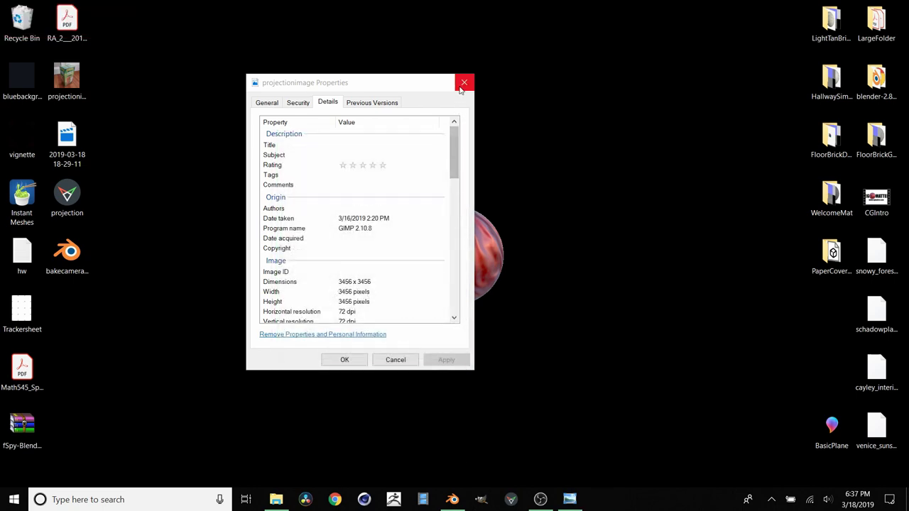
Close the image properties, switch back to Blender and set the UV Project modifier's first aspect value to 1.0.
left_click(463, 82)
left_click(452, 499)
left_click(872, 264)
type("1.0")
key("Return")
Add a Subdivision Surface modifier to the box, set it to Simple and raise the view subdivisions to 4.
middle_click_drag(603, 249, 593, 132)
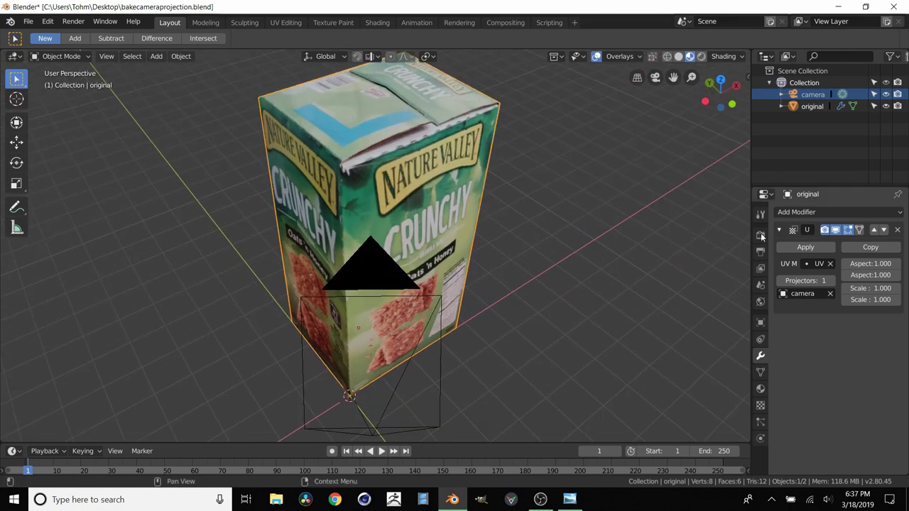
scroll(383, 179, "down", 3)
scroll(353, 228, "up", 5)
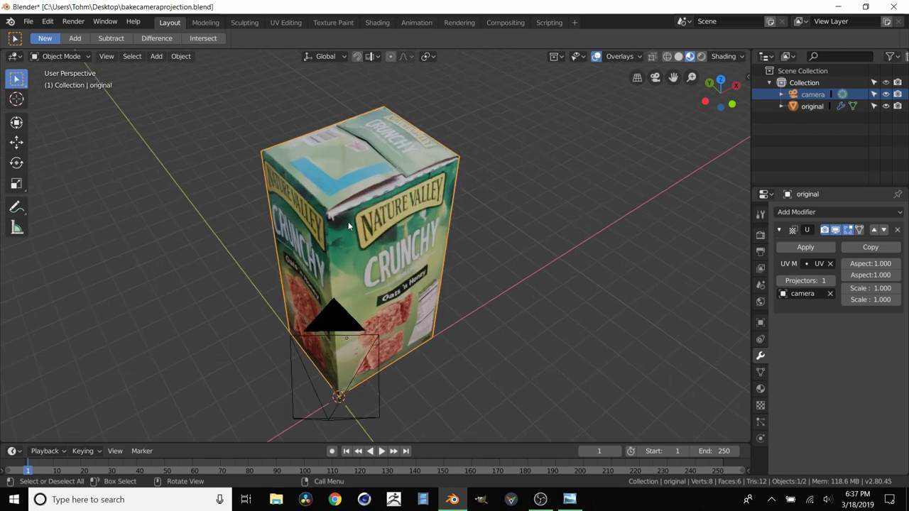
left_click(797, 212)
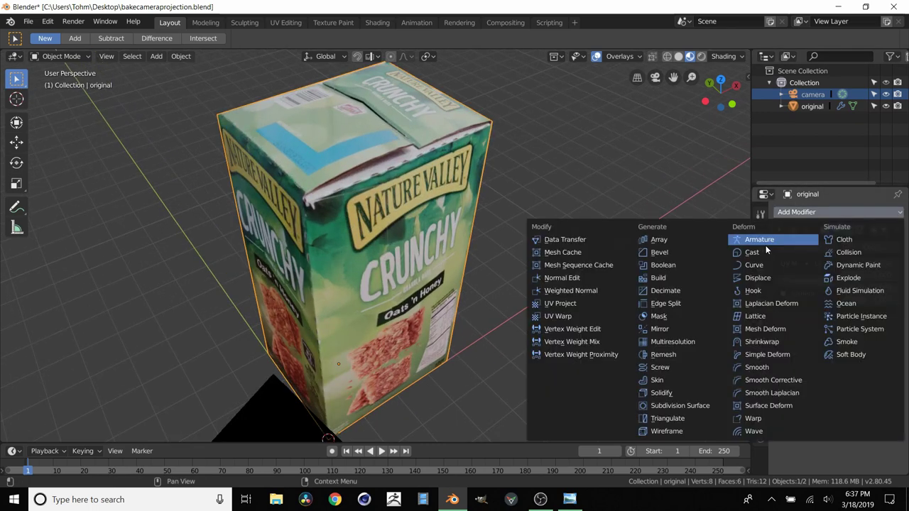
left_click(684, 406)
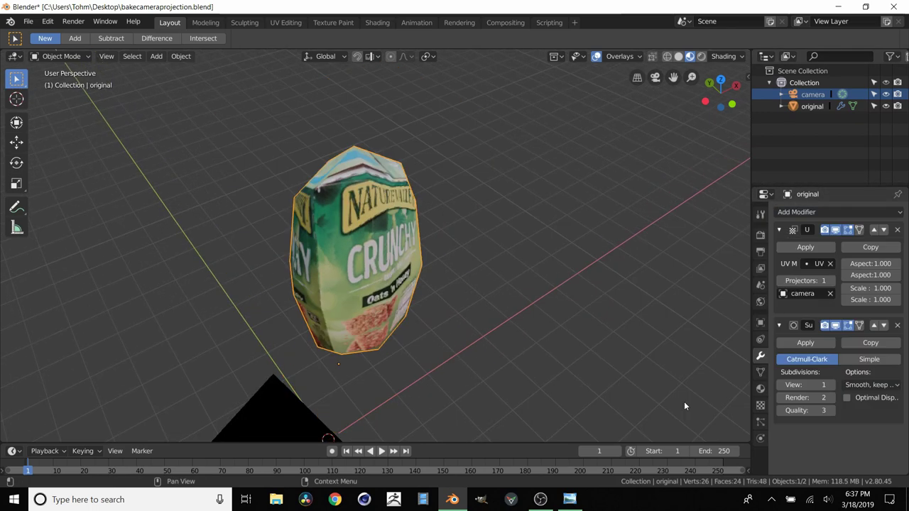
left_click(868, 360)
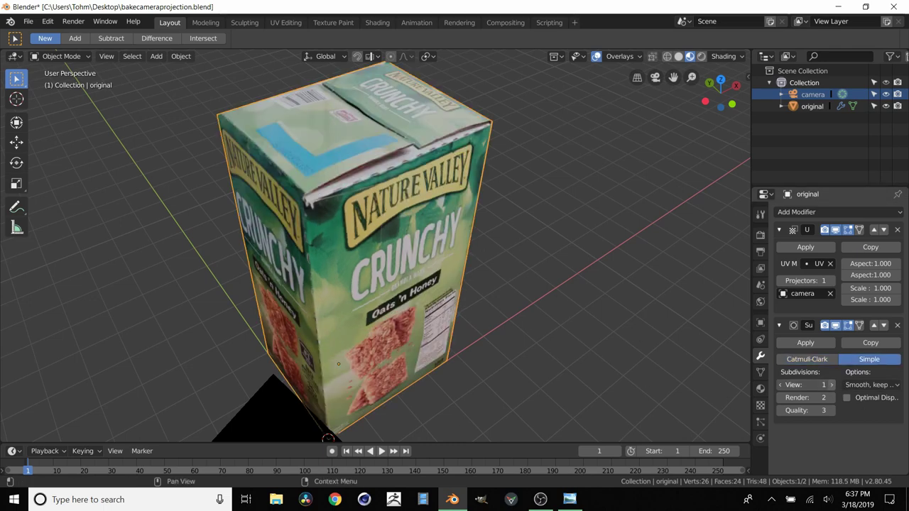
left_click_drag(809, 384, 834, 389)
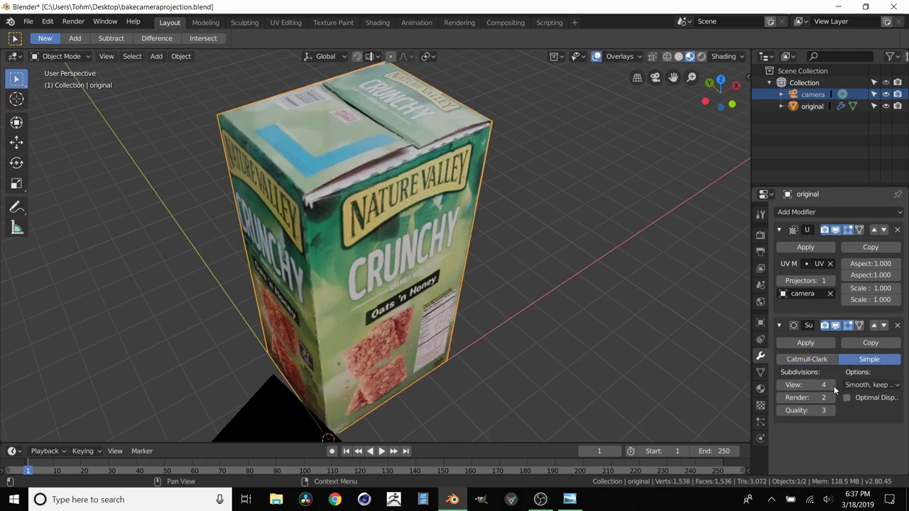
Move the Subdivision Surface modifier above UV Project in the stack and toggle its viewport display off and on.
left_click(873, 325)
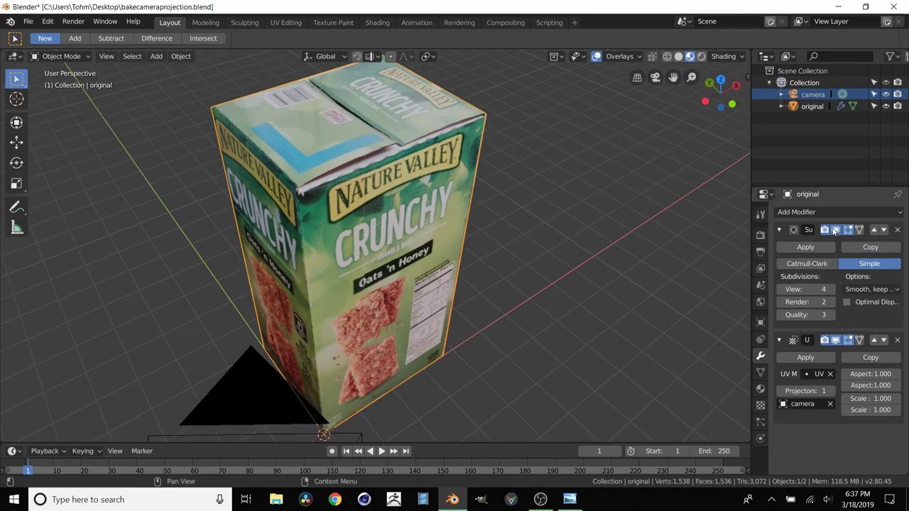
left_click(835, 230)
left_click(835, 230)
Look through the camera and compare the subdivided box's projection with the background photo by hiding and unhiding the box.
middle_click_drag(330, 249, 366, 209)
key("KP_0")
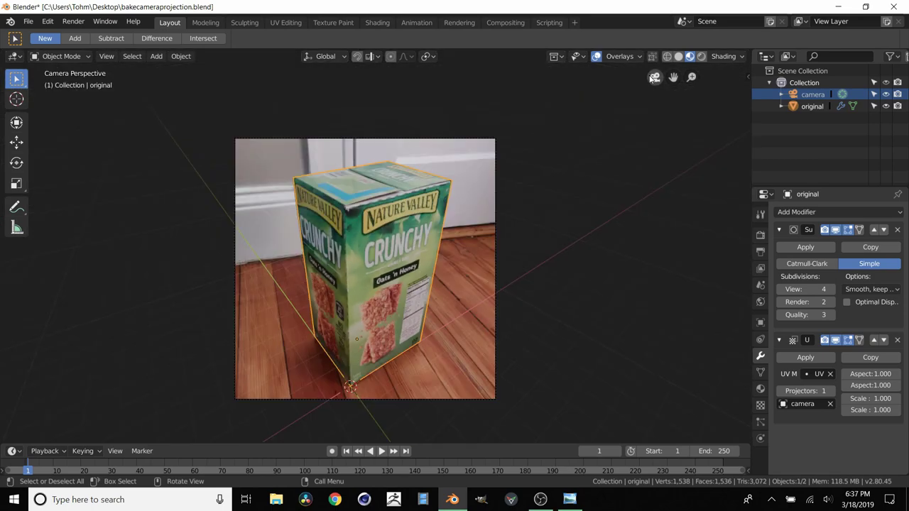
scroll(380, 254, "up", 2)
scroll(380, 254, "up", 2)
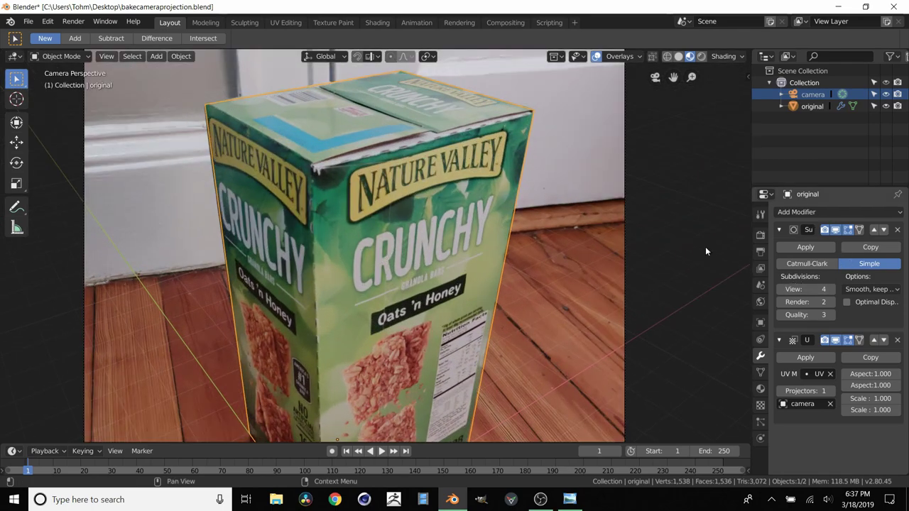
key("h")
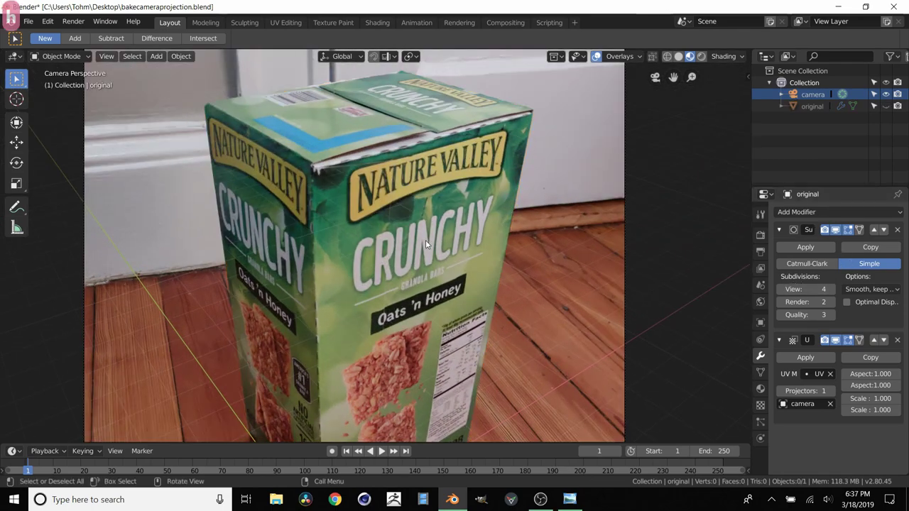
scroll(387, 185, "down", 2)
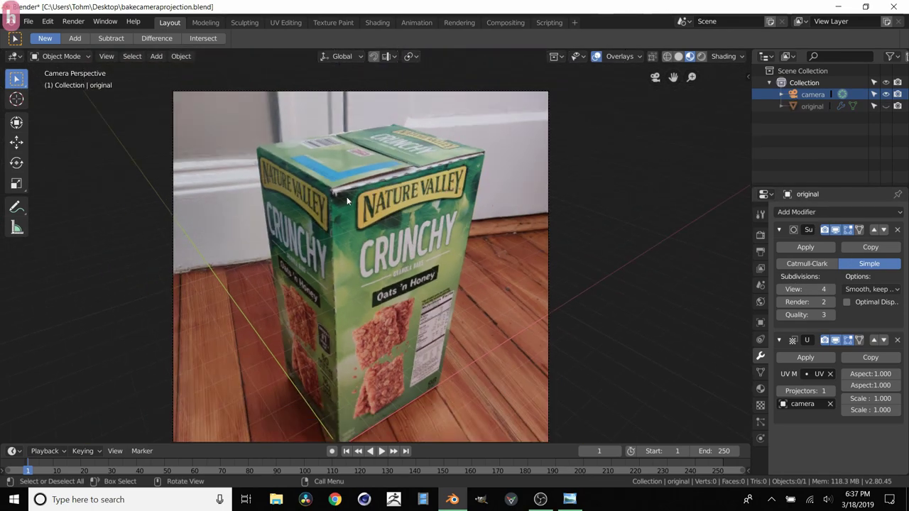
key("alt+h")
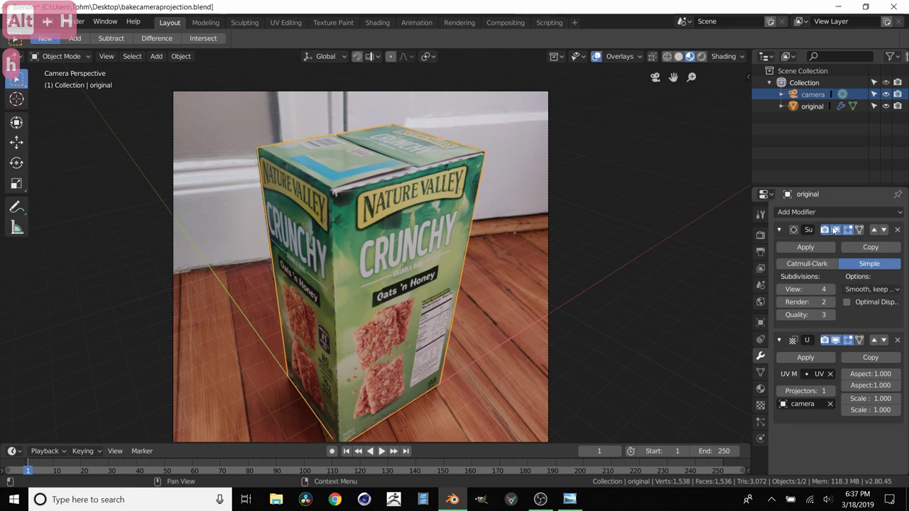
Compare the box with the background photo while the Subdivision Surface display is off, then re-enable the display.
left_click(835, 231)
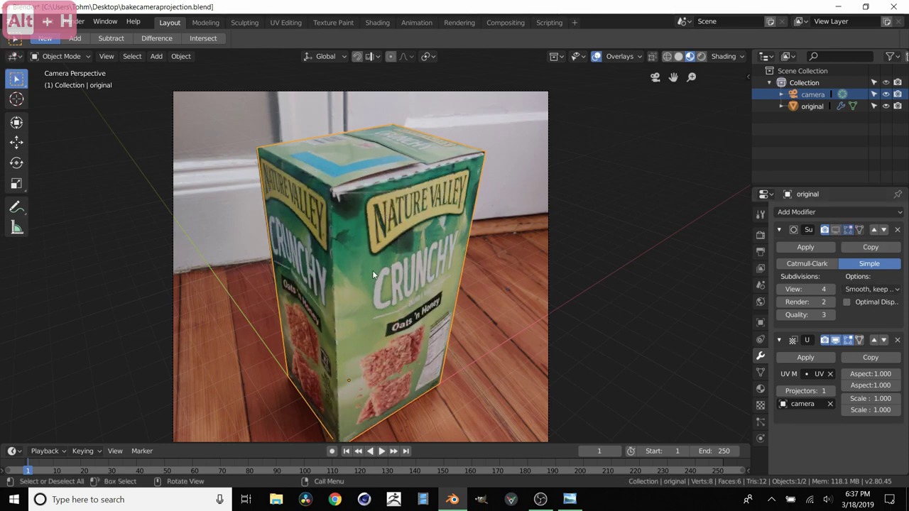
key("h")
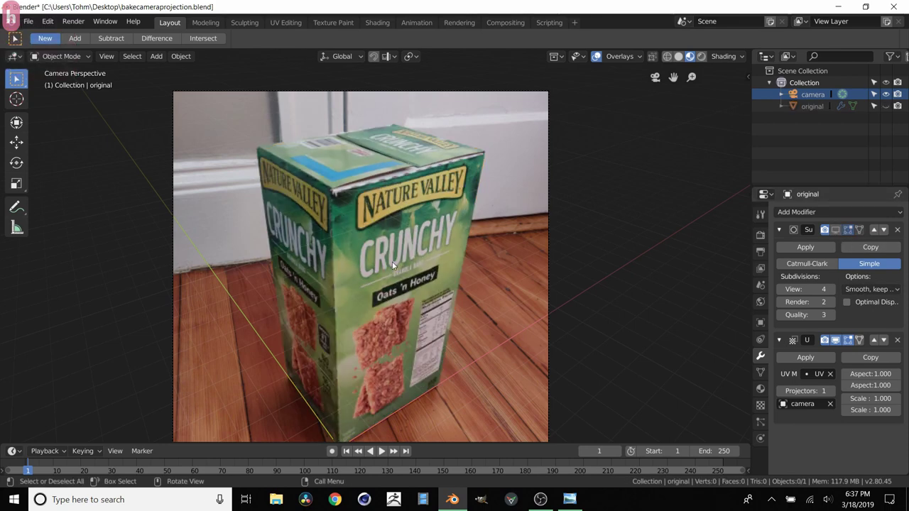
key("alt+h")
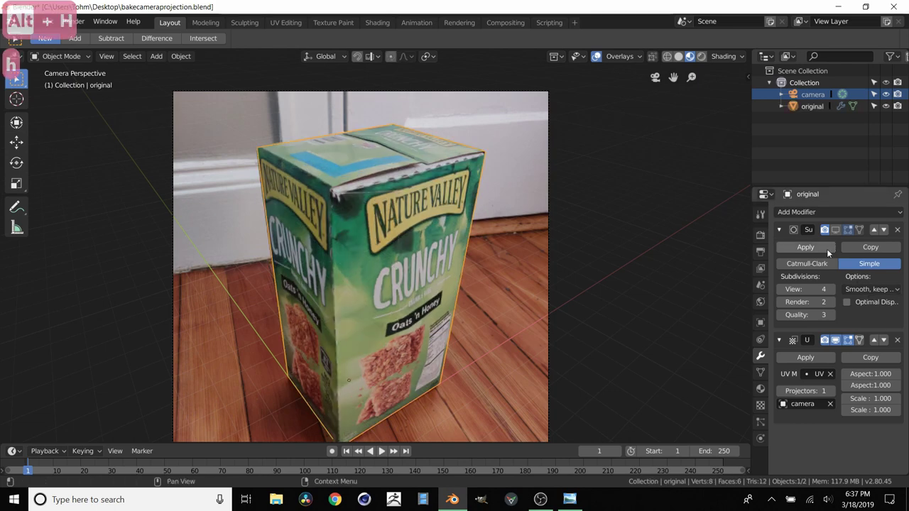
left_click(839, 230)
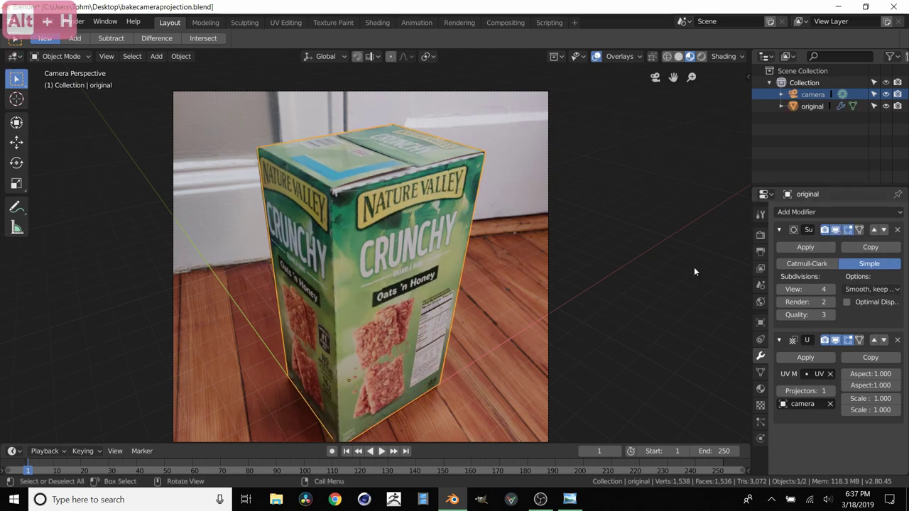
Apply the Subdivision Surface and UV Project modifiers and inspect the box's mesh in Edit Mode.
left_click(816, 243)
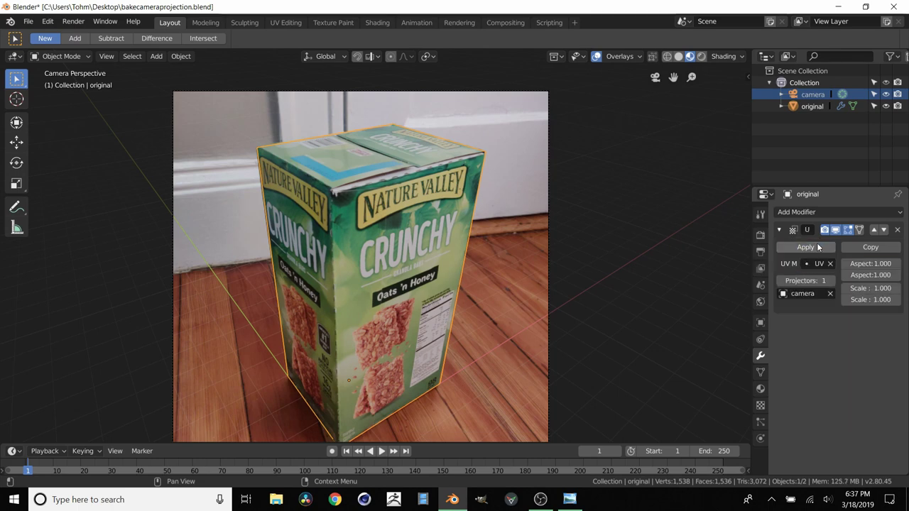
left_click(809, 245)
mouse_move(408, 213)
middle_mouse_down()
mouse_move(383, 214)
mouse_move(435, 197)
mouse_move(419, 214)
middle_mouse_up()
key("Tab")
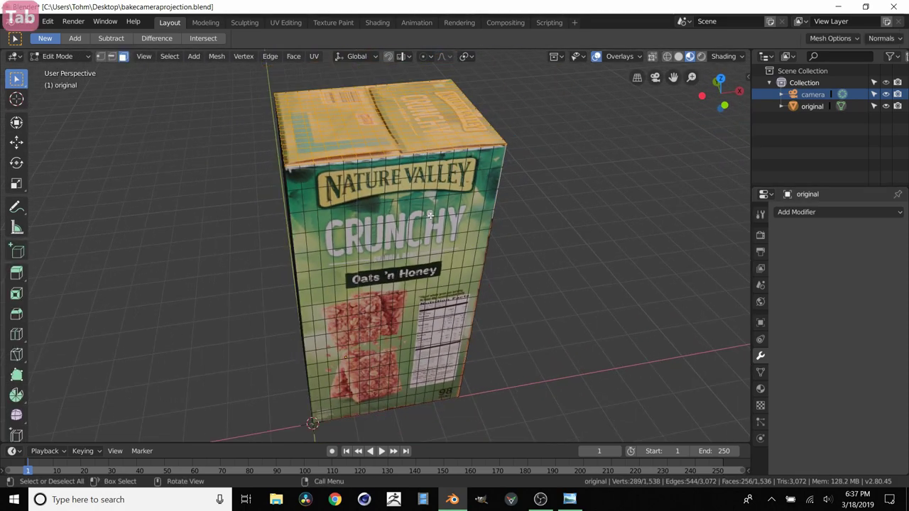
middle_click_drag(421, 239, 390, 227)
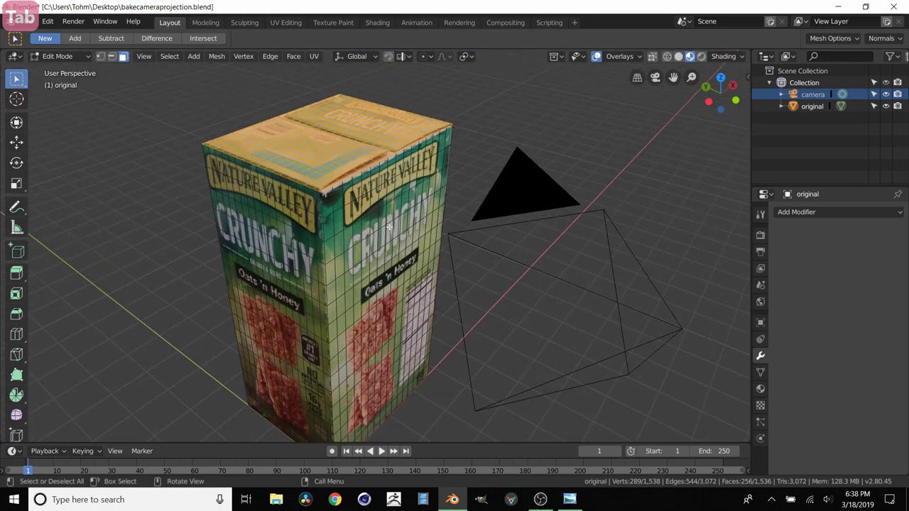
Try moving a single face on the front of the box, then undo the move.
key("g")
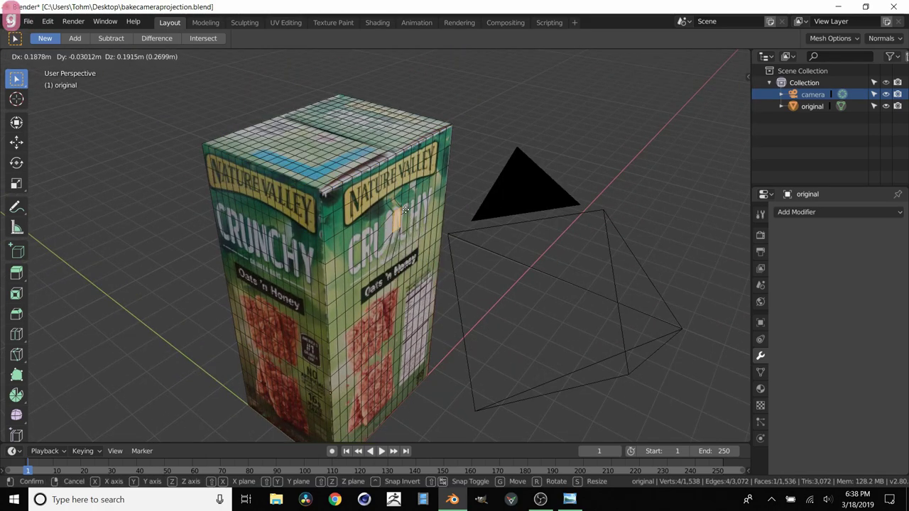
left_click(465, 247)
middle_click_drag(439, 220, 422, 212)
key("ctrl+z")
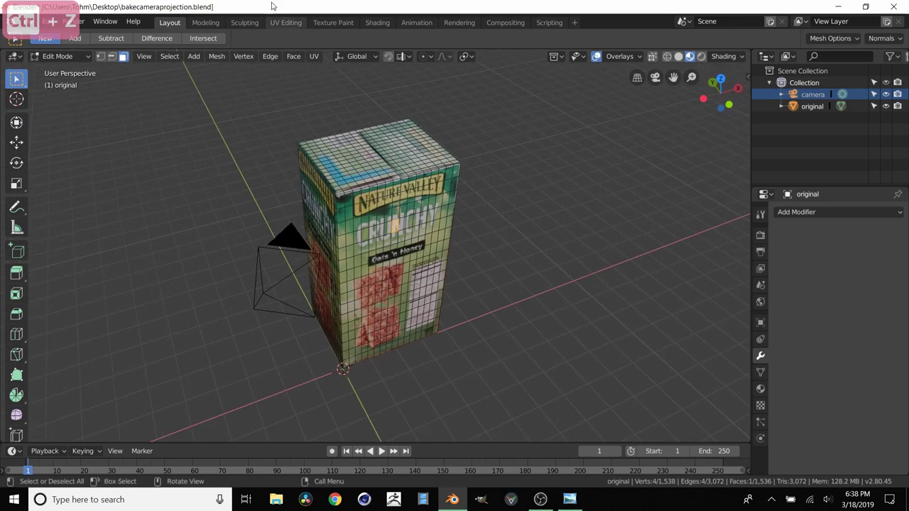
In the UV Editing workspace, display projectionimage and select the whole box mesh to examine its projected UVs.
left_click(286, 22)
middle_click_drag(576, 191, 581, 193)
left_click(226, 38)
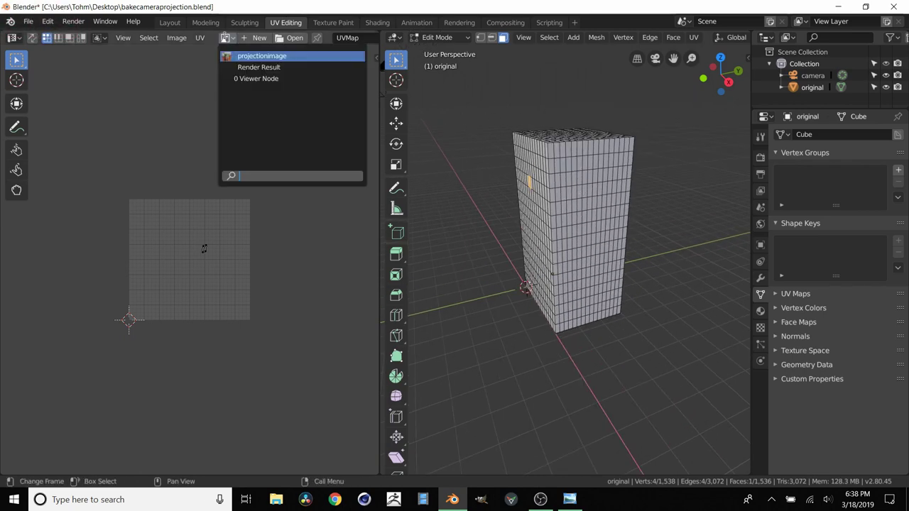
left_click(255, 55)
scroll(234, 179, "down", 5)
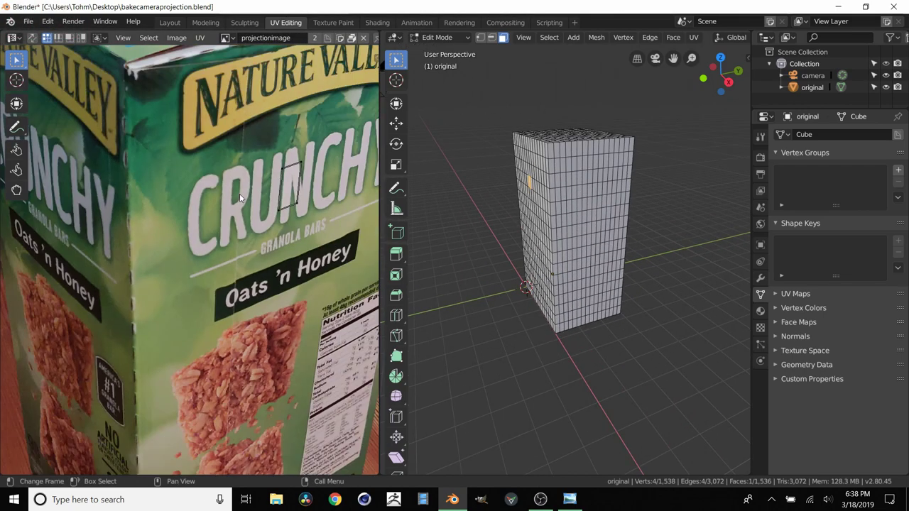
key("a")
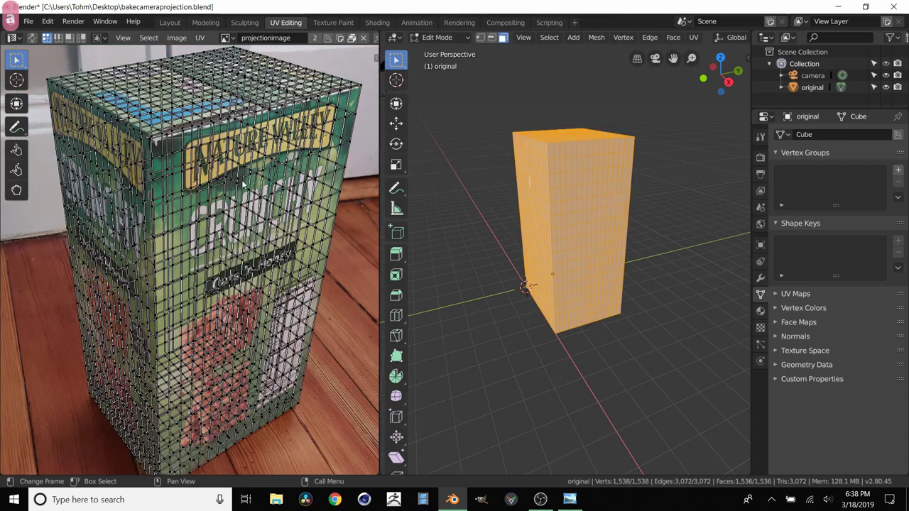
scroll(245, 186, "down", 3)
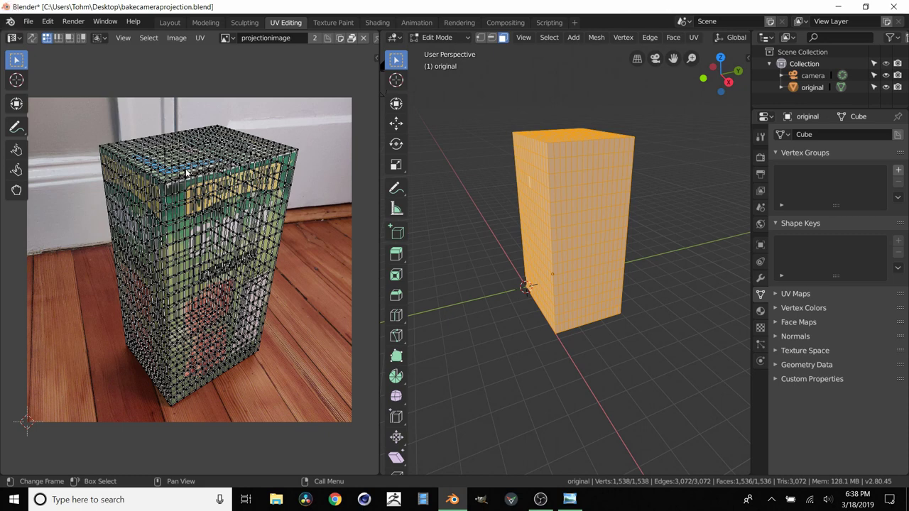
Add a cube mesh and show all of its default UV faces over the photo with UV sync selection enabled.
scroll(554, 199, "up", 2)
middle_click_drag(554, 198, 549, 182)
middle_click_drag(610, 133, 620, 204)
scroll(594, 231, "down", 3)
key("Tab")
key("shift+a")
mouse_move(629, 202)
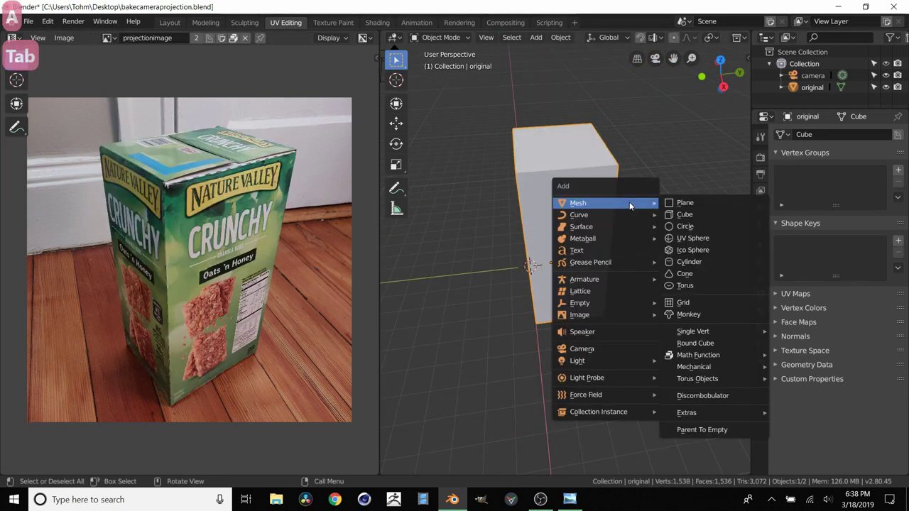
left_click(692, 213)
key("Tab")
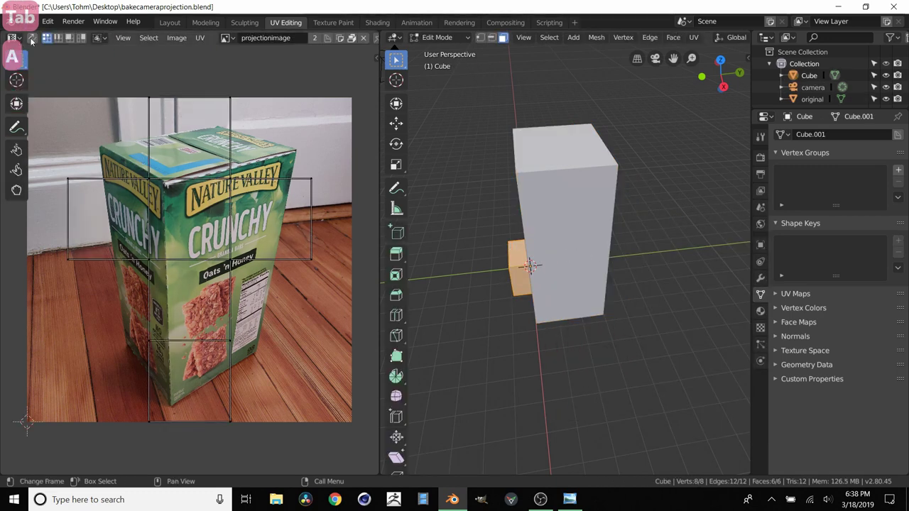
key("a")
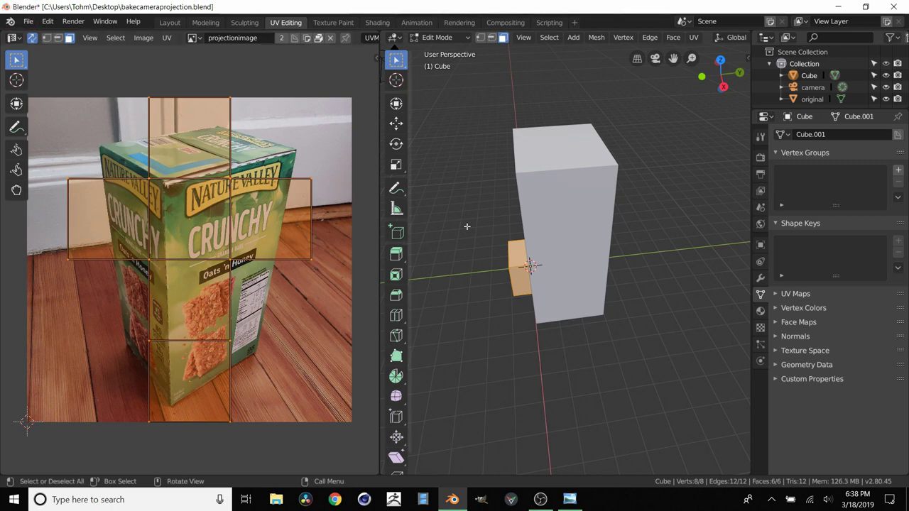
Leave Edit Mode and delete the example cube.
key("Tab")
key("x")
left_click(514, 246)
Select the original box again and examine its projected UVs alongside the mesh in Edit Mode.
middle_click_drag(515, 248, 547, 177)
middle_click_drag(506, 254, 633, 189)
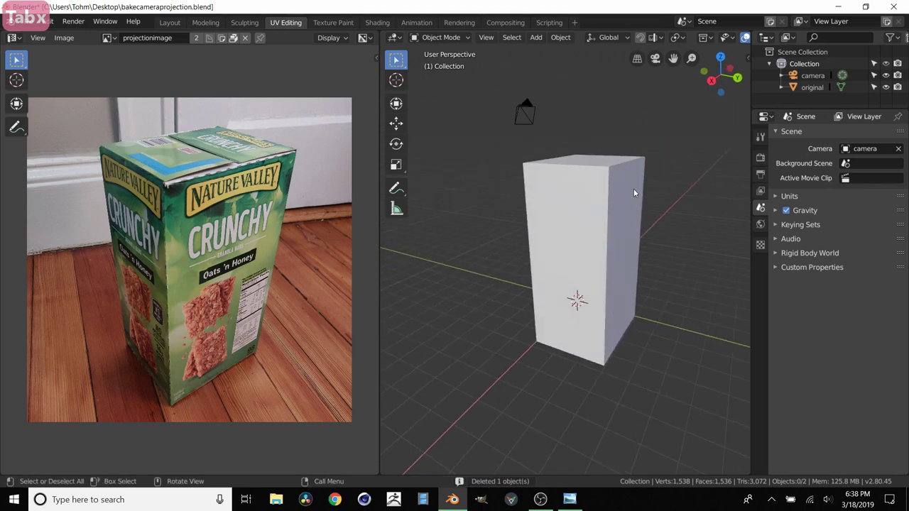
left_click(574, 239)
key("Tab")
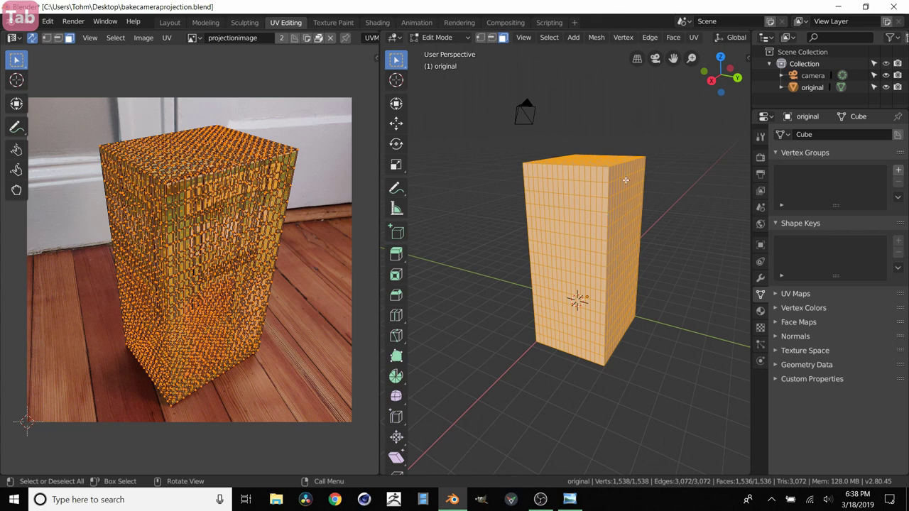
middle_click_drag(600, 196, 440, 144)
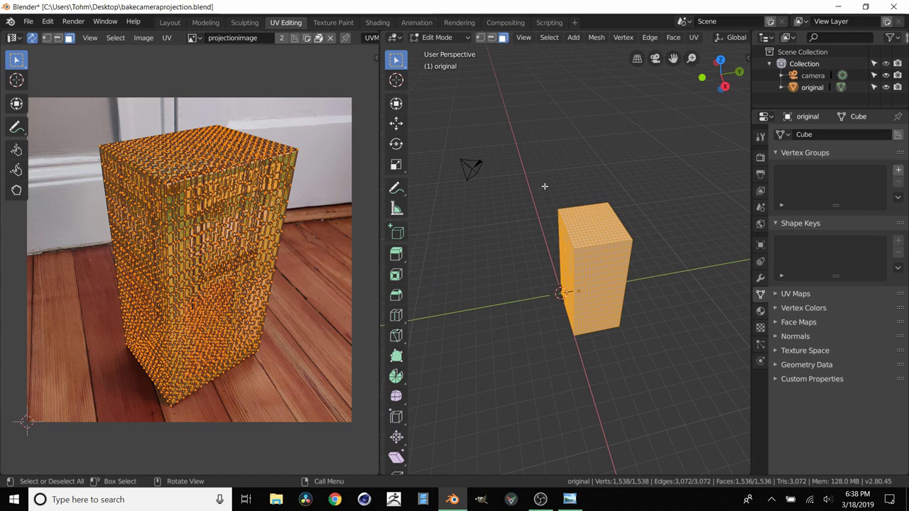
scroll(571, 246, "up", 4)
middle_click_drag(572, 246, 625, 252)
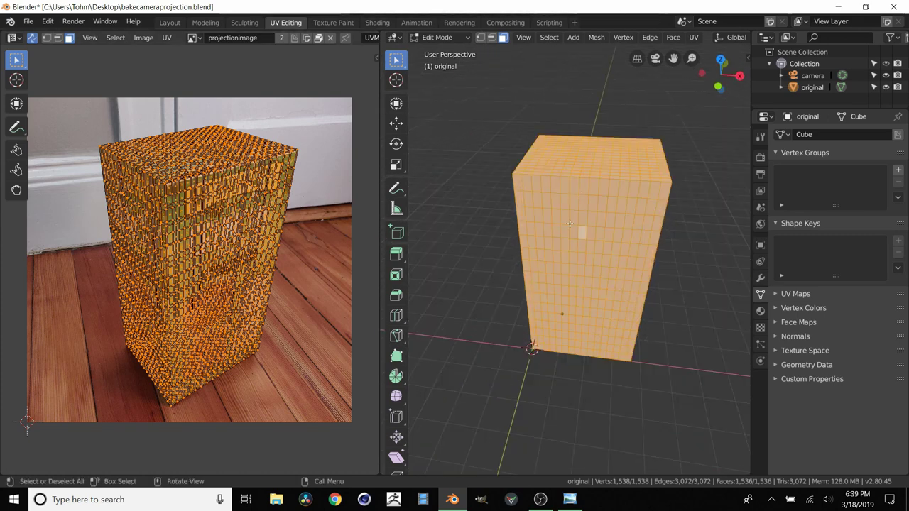
Return to the Layout workspace and undo back to before the box's Subdivision Surface and UV Project modifiers were applied.
left_click(169, 22)
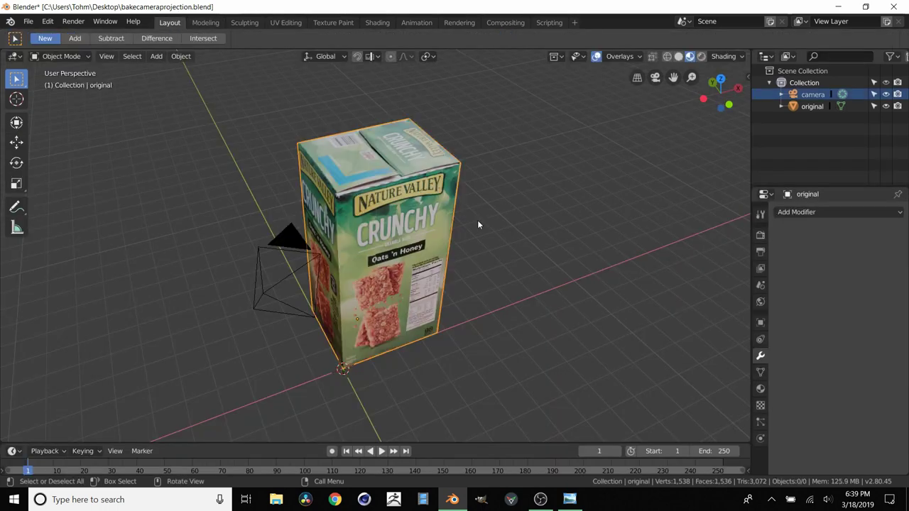
key("ctrl+z")
key("ctrl+z")
key("ctrl+z")
key("ctrl+z")
key("ctrl+z")
key("ctrl+z")
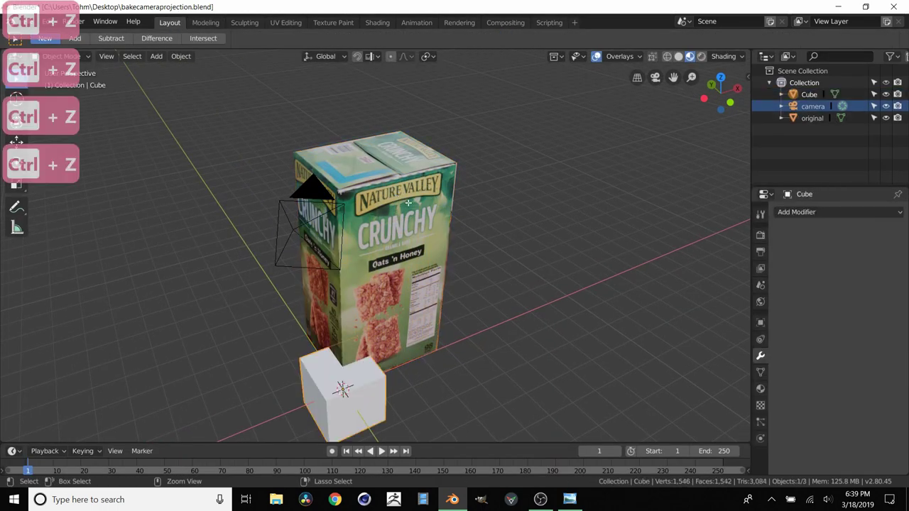
key("ctrl+z")
key("ctrl+z")
key("ctrl+z")
key("ctrl+z")
key("ctrl+z")
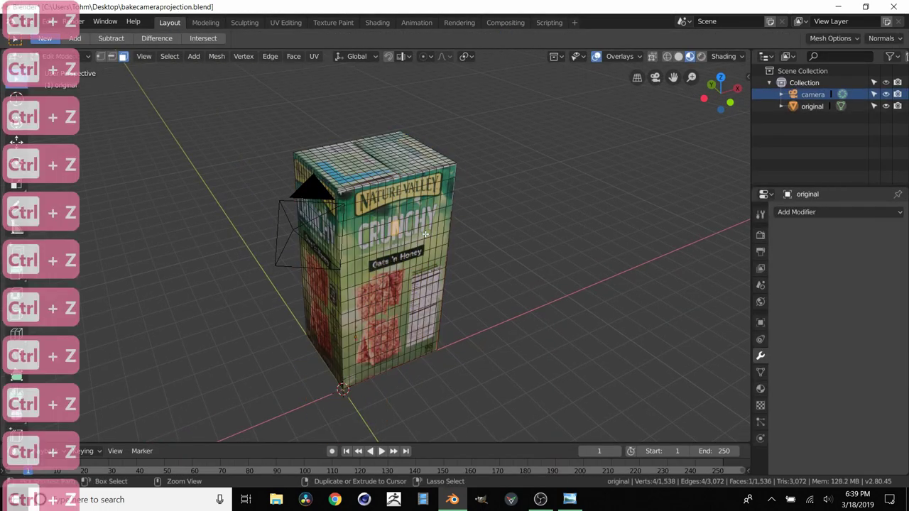
key("ctrl+z")
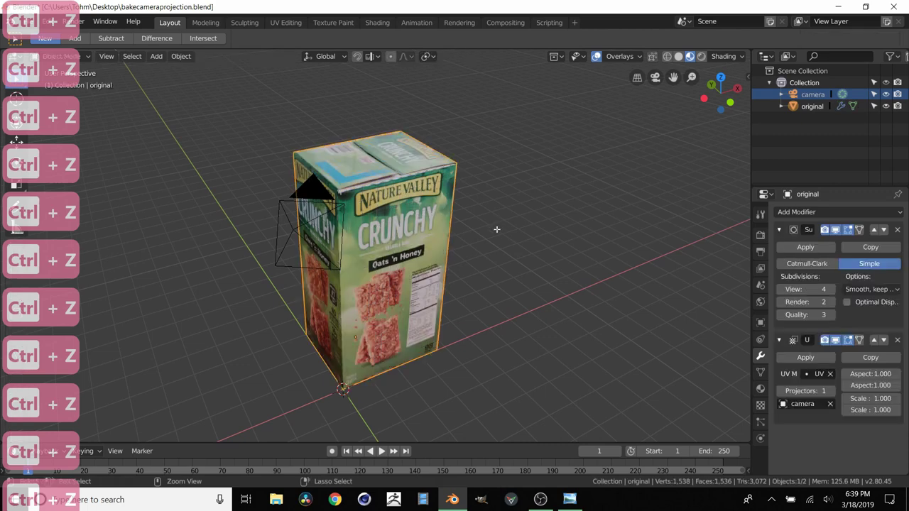
Remove both the Subdivision Surface and UV Project modifiers from the box.
left_click(898, 229)
left_click(897, 230)
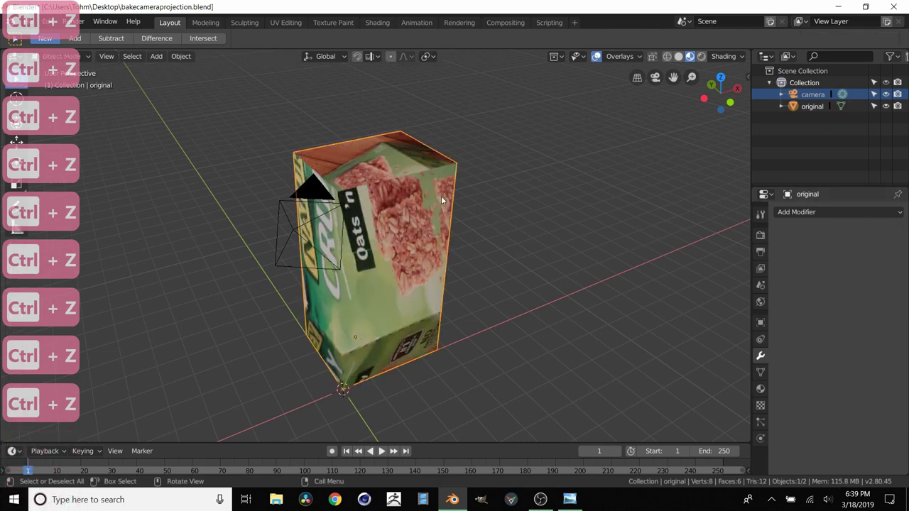
middle_click_drag(363, 193, 381, 173, "shift")
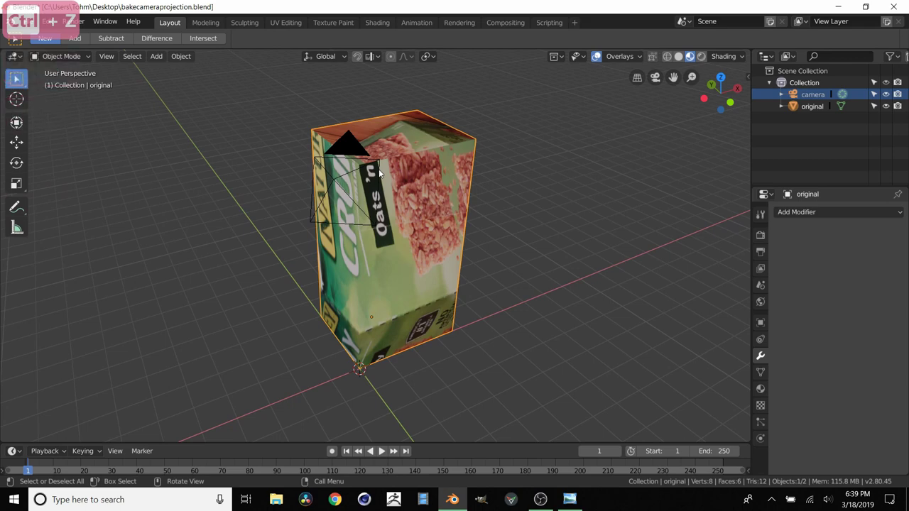
left_click(378, 189)
left_click(418, 194)
middle_click_drag(431, 178, 397, 169, "shift")
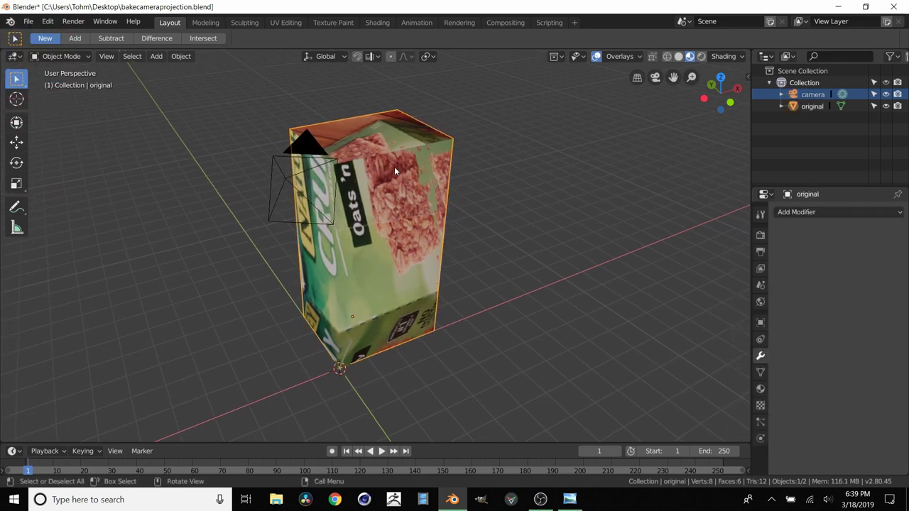
Rename the original box's UV map to "finalunwrap".
left_click(762, 373)
scroll(405, 268, "up", 5)
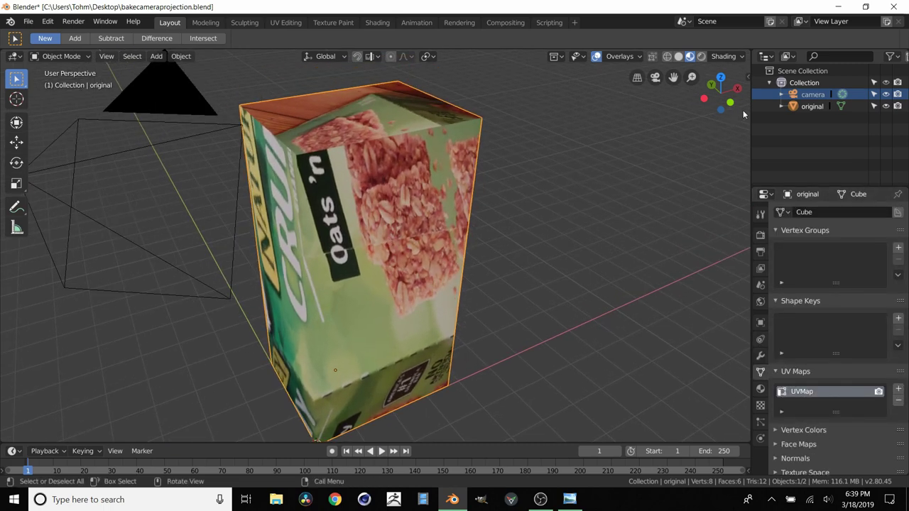
left_click(817, 106)
double_click(812, 396)
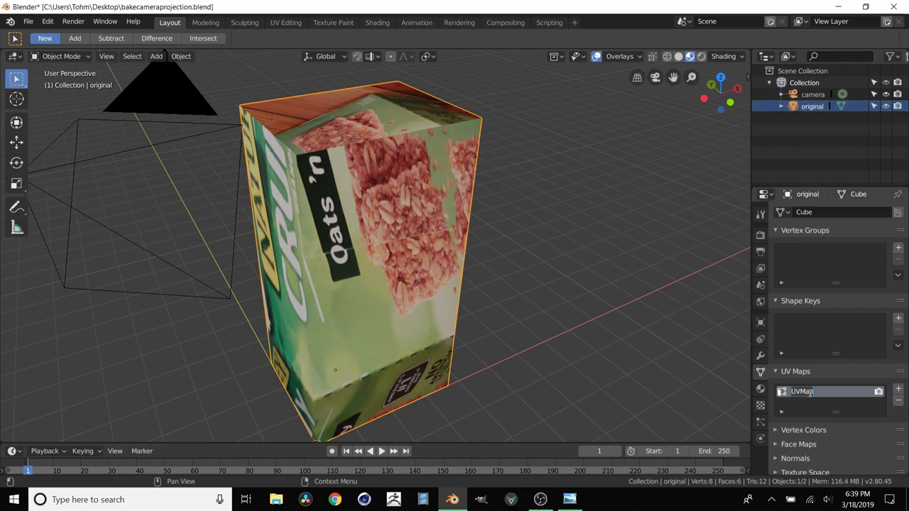
type("finalunwrap")
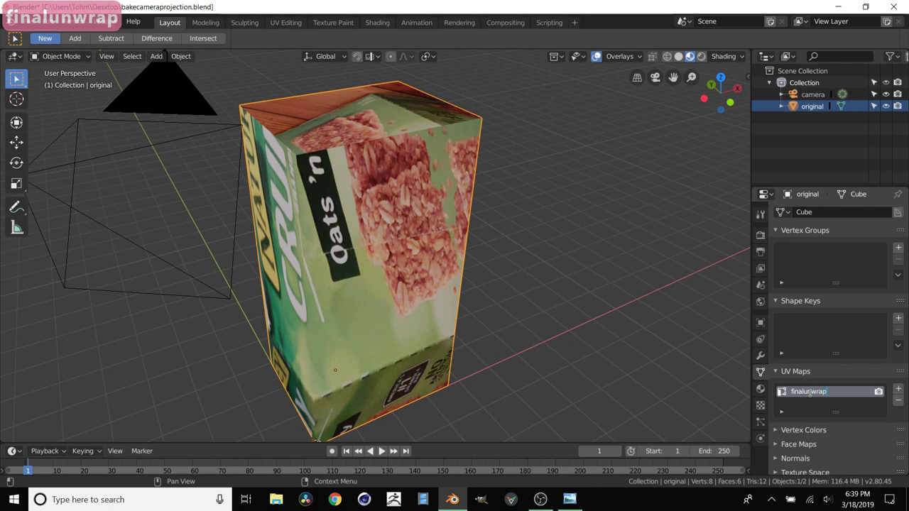
key("Return")
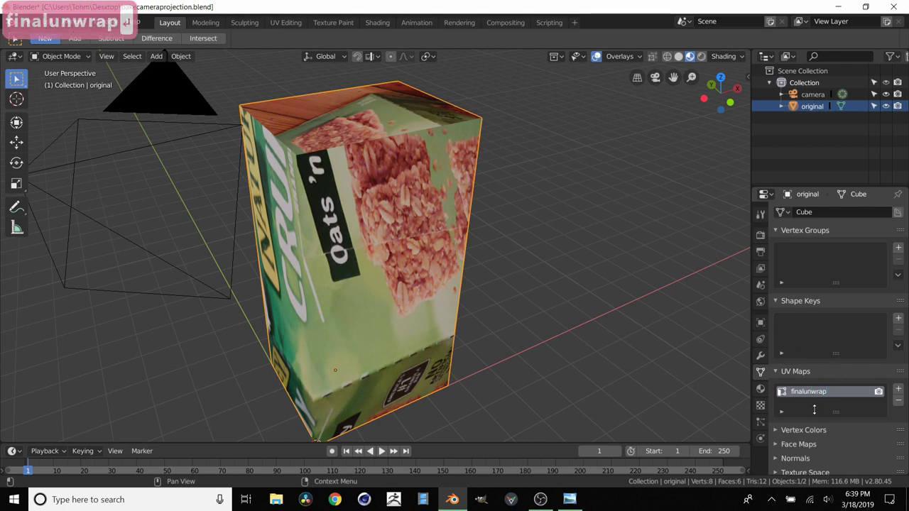
Switch to the UV Editing workspace and select all of the box's edges in edge select mode.
scroll(410, 242, "down", 3)
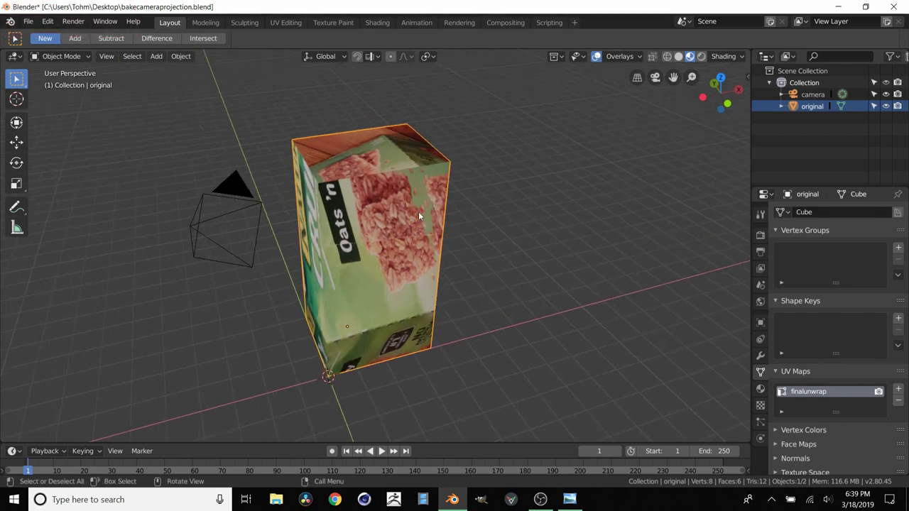
mouse_move(418, 212)
middle_mouse_down()
mouse_move(463, 208)
mouse_move(433, 204)
middle_mouse_up()
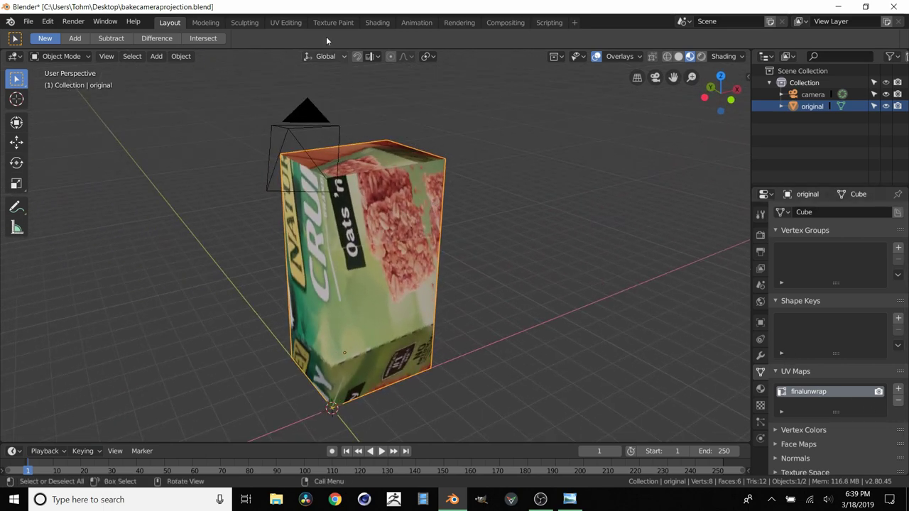
left_click(286, 22)
middle_click_drag(539, 206, 562, 202)
key("a")
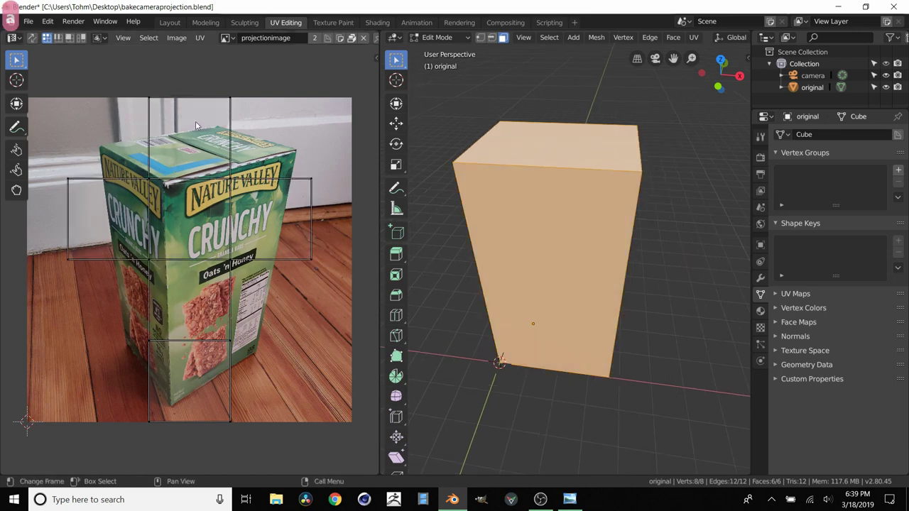
middle_click_drag(553, 224, 500, 300)
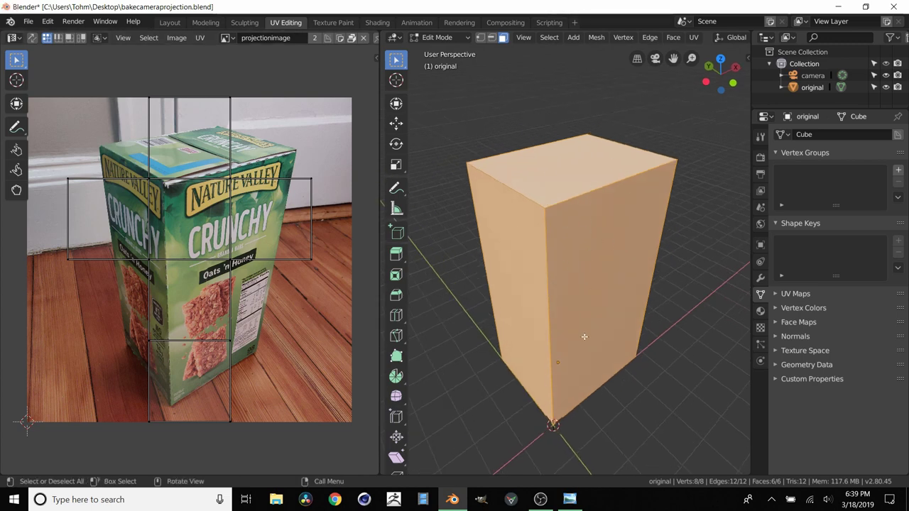
middle_click_drag(582, 217, 531, 205)
left_click(492, 39)
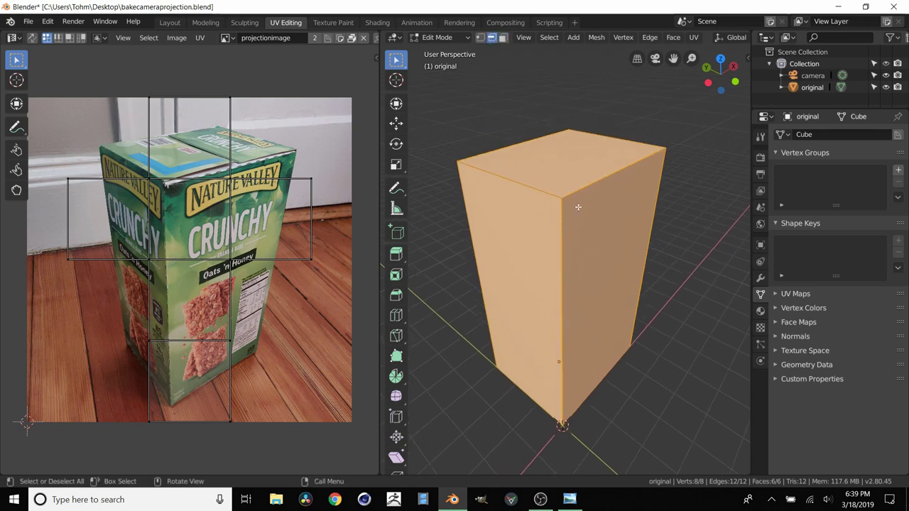
key("alt+a")
key("a")
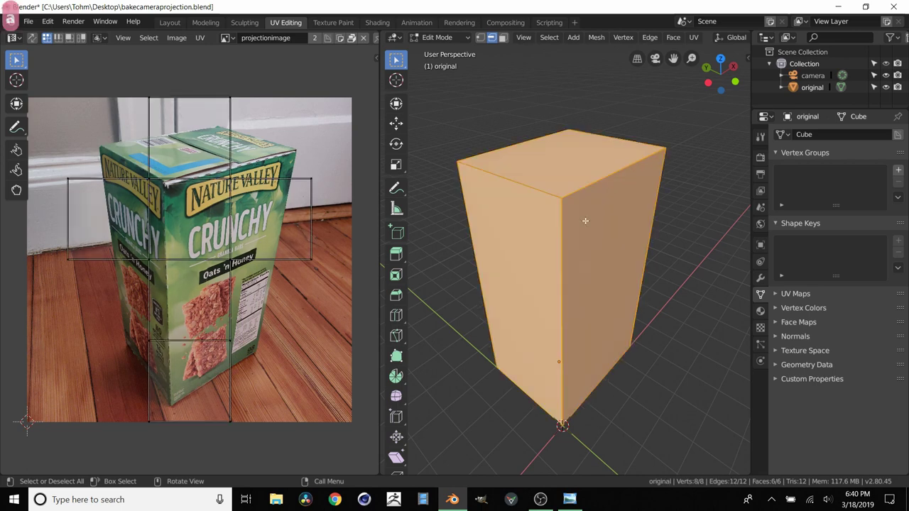
Mark all of the box's edges as seams.
middle_click_drag(590, 250, 601, 220)
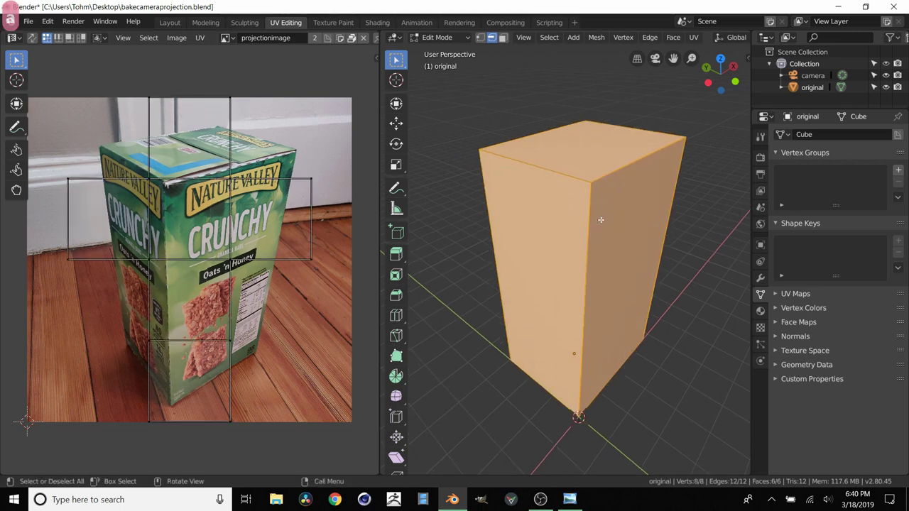
right_click(601, 220)
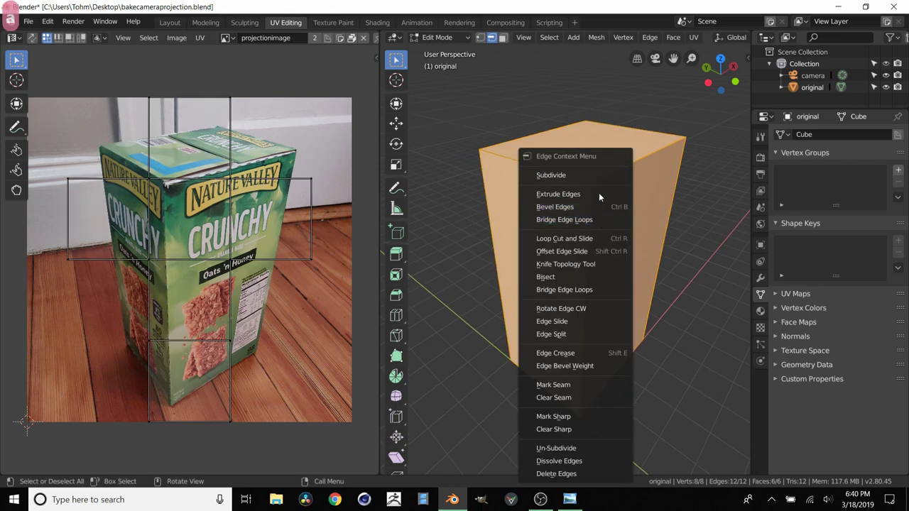
left_click(579, 384)
middle_click_drag(584, 229, 593, 207)
key("F3")
type("ma")
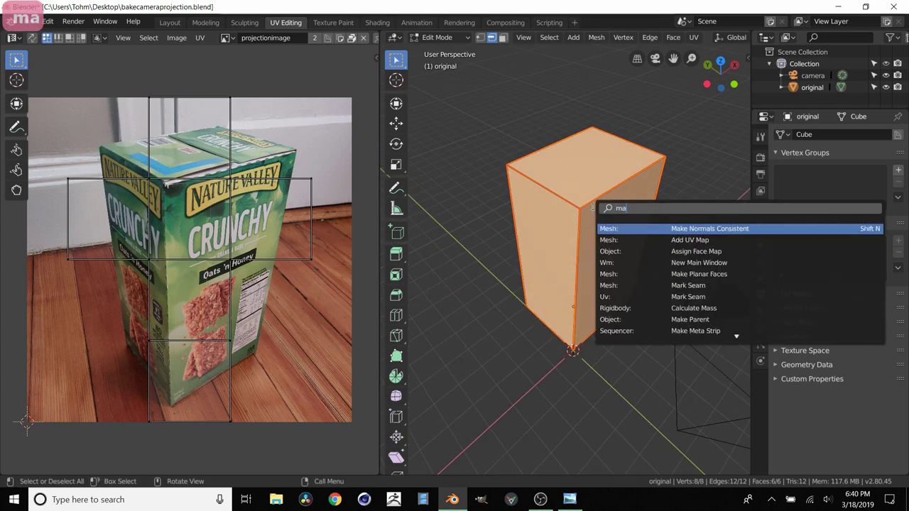
type("rk")
key("Return")
Unwrap the whole box along its marked seams.
middle_click_drag(561, 200, 583, 196)
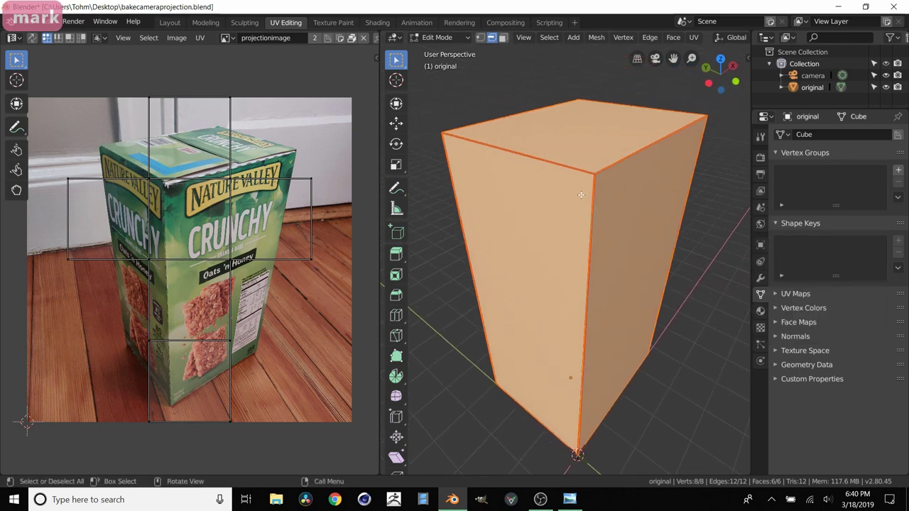
key("u")
left_click(582, 198)
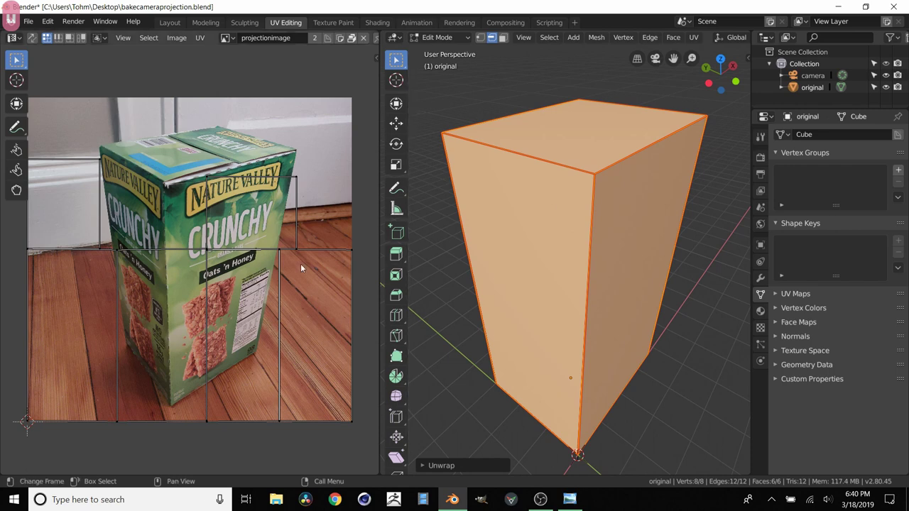
middle_click_drag(258, 271, 247, 261)
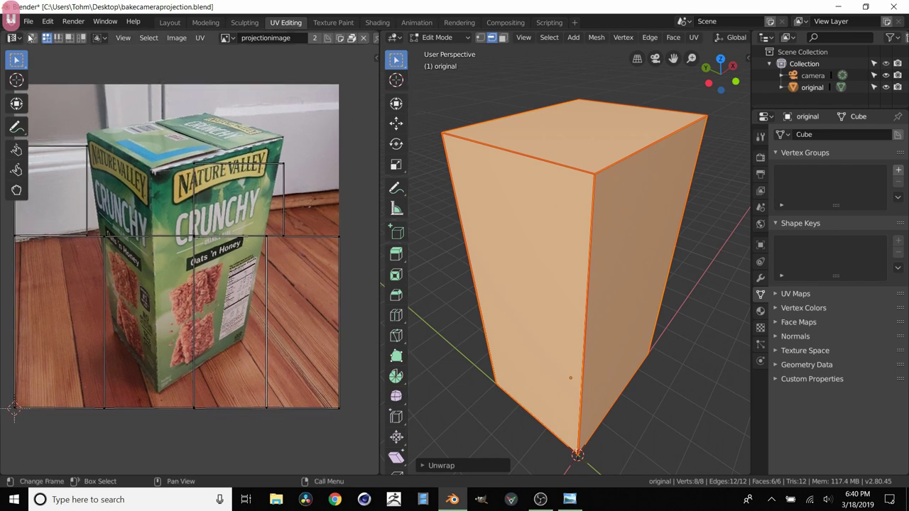
Turn on UV sync selection and rotate the small UV face over the box's front lettering by 90 degrees.
left_click(31, 37)
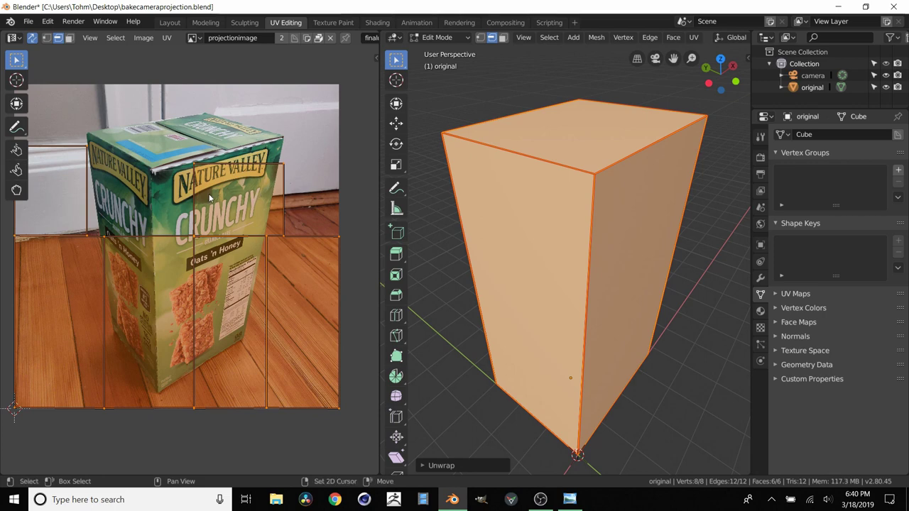
middle_click_drag(221, 197, 250, 216)
key("3")
left_click(250, 212)
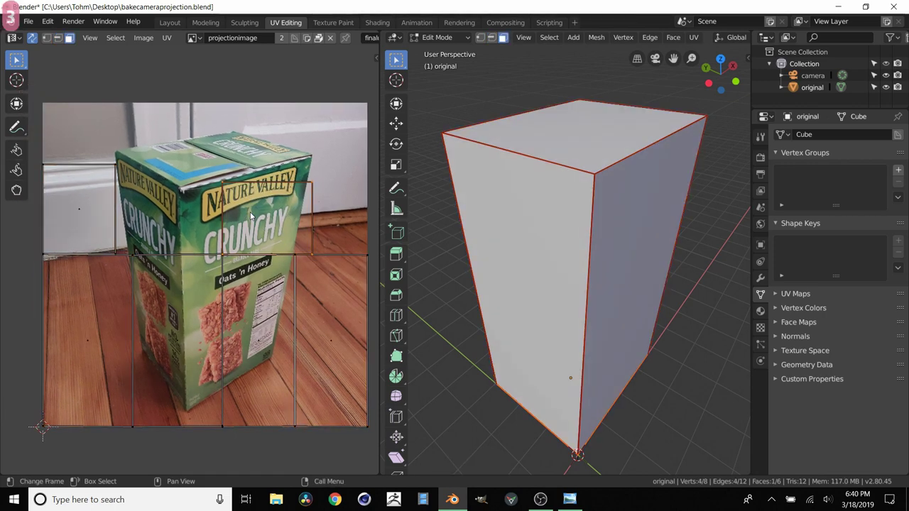
type("r90")
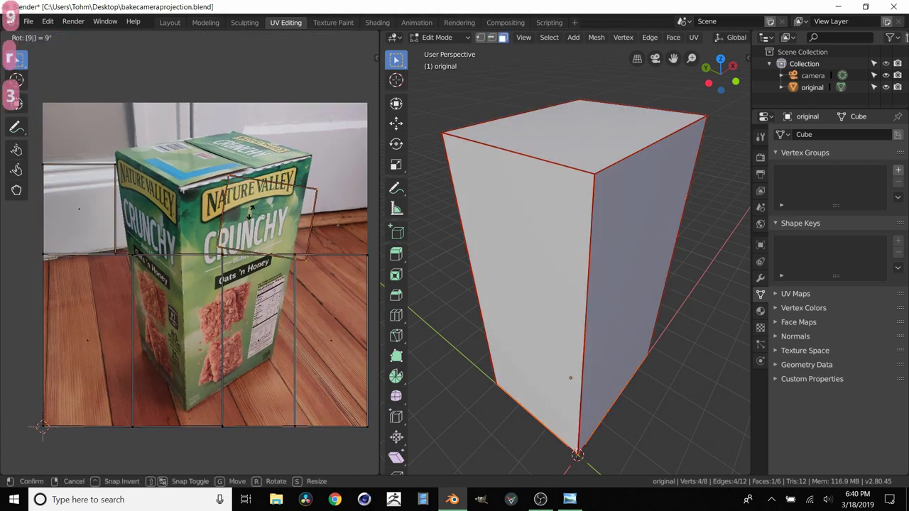
key("Return")
Move the rotated UV face directly beside the other small face, above the row of tall faces and without overlapping them.
key("g")
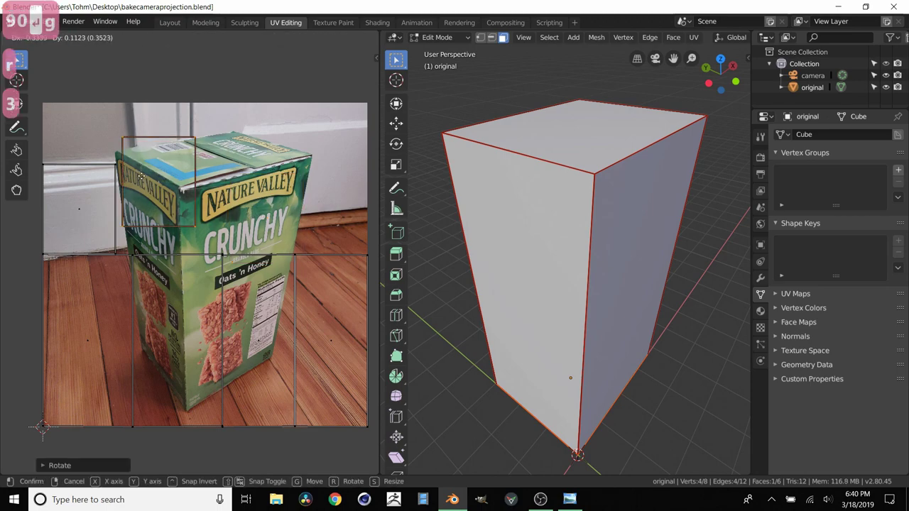
left_click(140, 199)
scroll(139, 204, "up", 3)
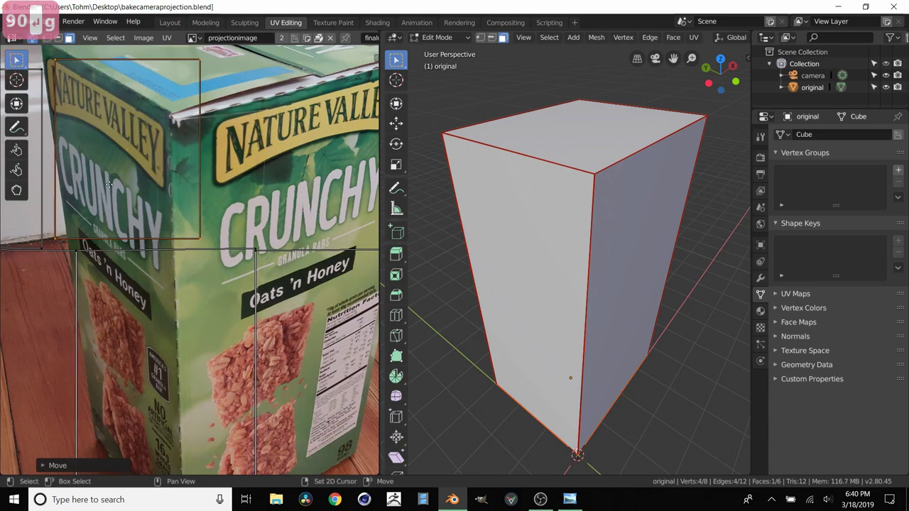
key("g")
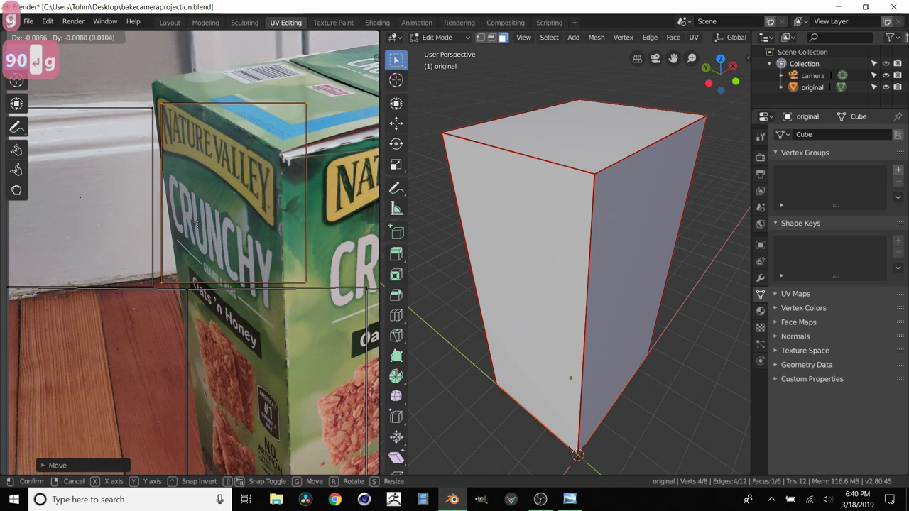
left_click(199, 222)
scroll(199, 223, "down", 5)
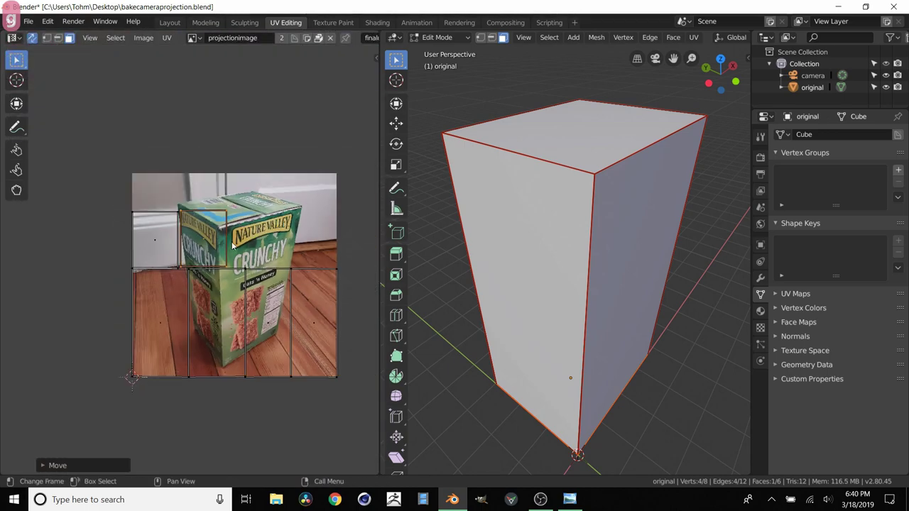
scroll(243, 318, "up", 1)
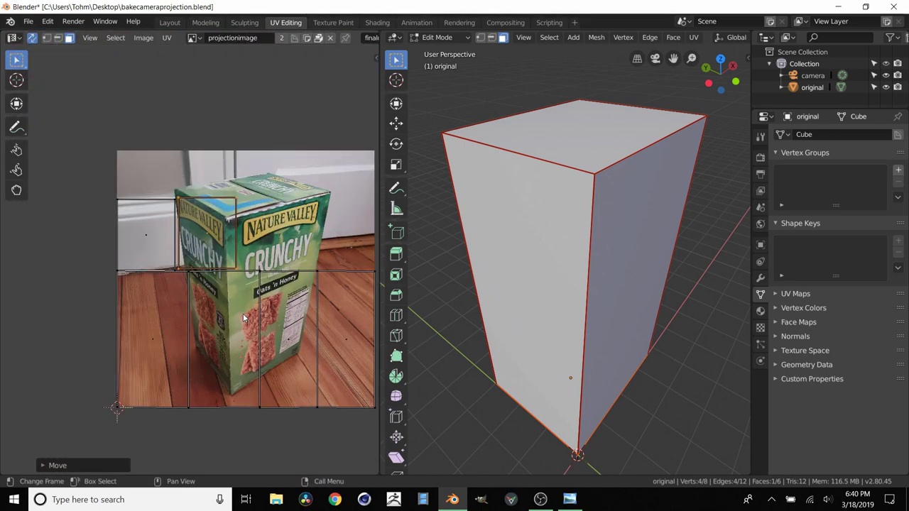
middle_click_drag(257, 268, 215, 262)
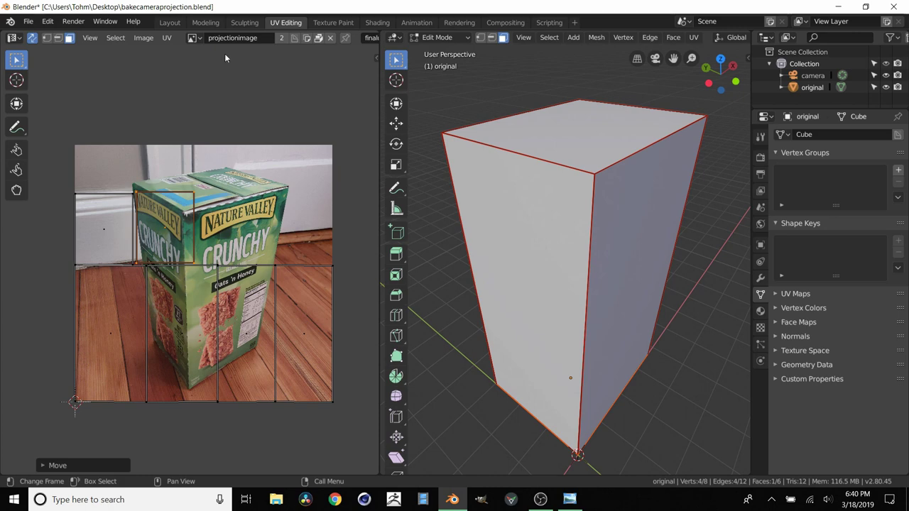
Return to the Layout workspace and duplicate the original box in place.
left_click(179, 22)
middle_click_drag(449, 245, 445, 191)
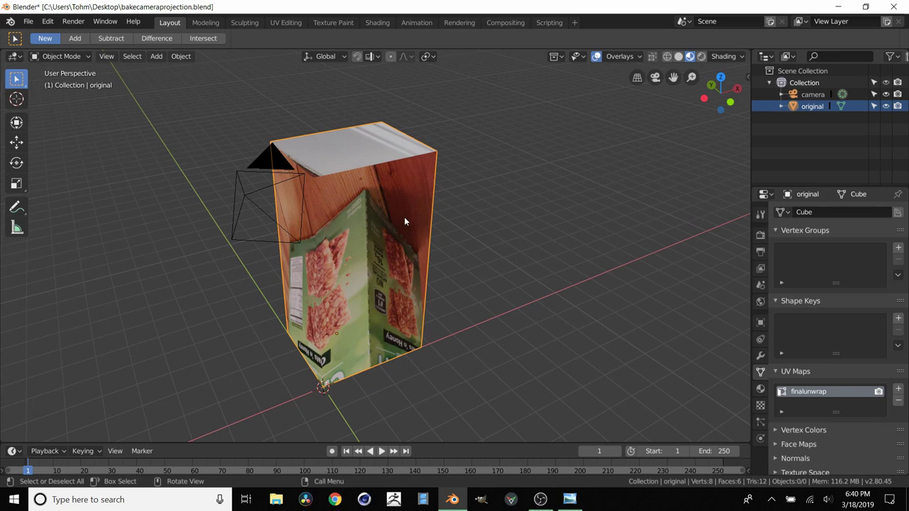
middle_click_drag(345, 183, 421, 192, "shift")
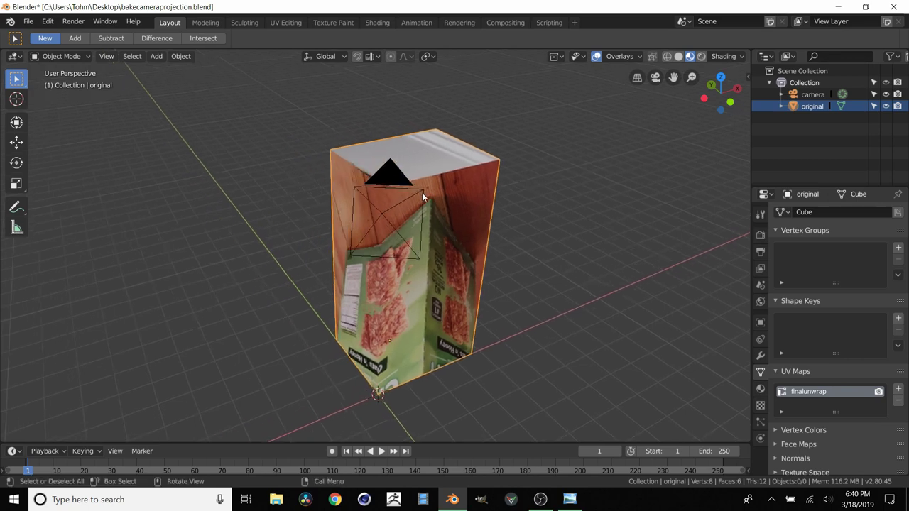
key("shift+d")
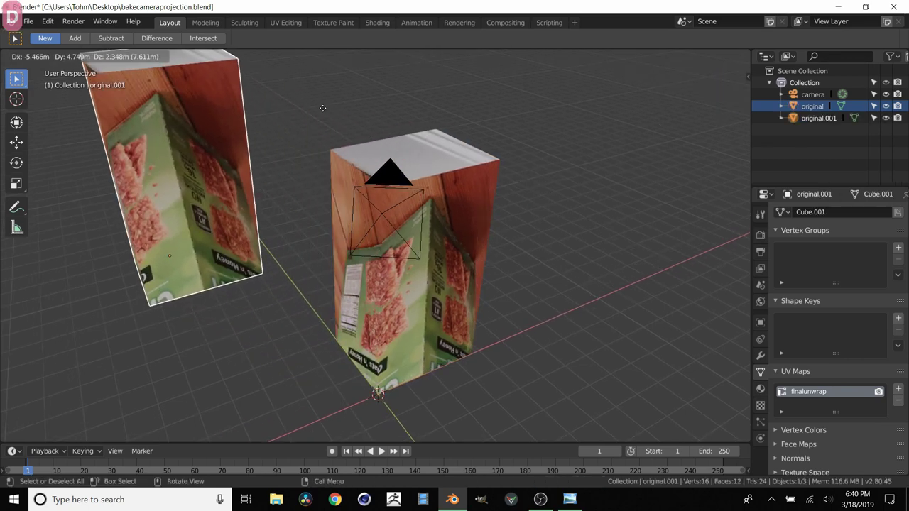
right_click(345, 124)
middle_click_drag(474, 192, 440, 188, "shift")
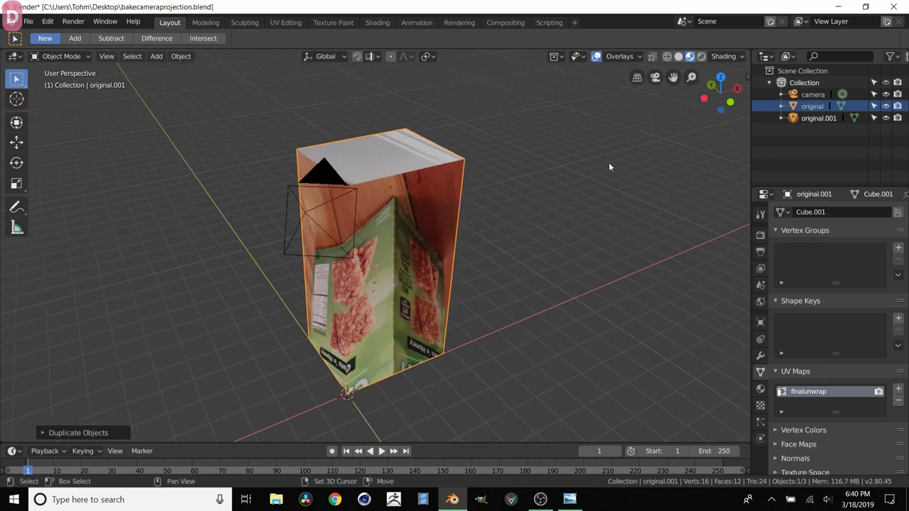
Rename the duplicated box to "projection".
left_click(816, 118)
type("projection")
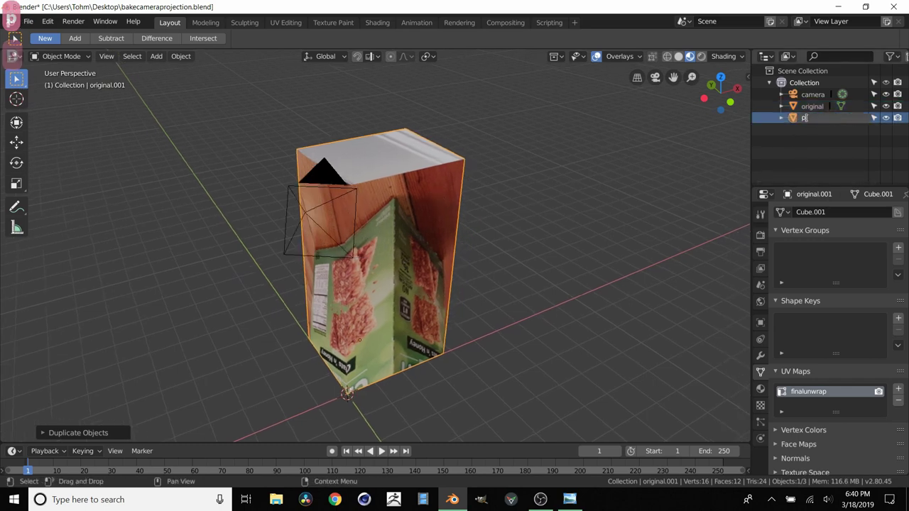
key("Return")
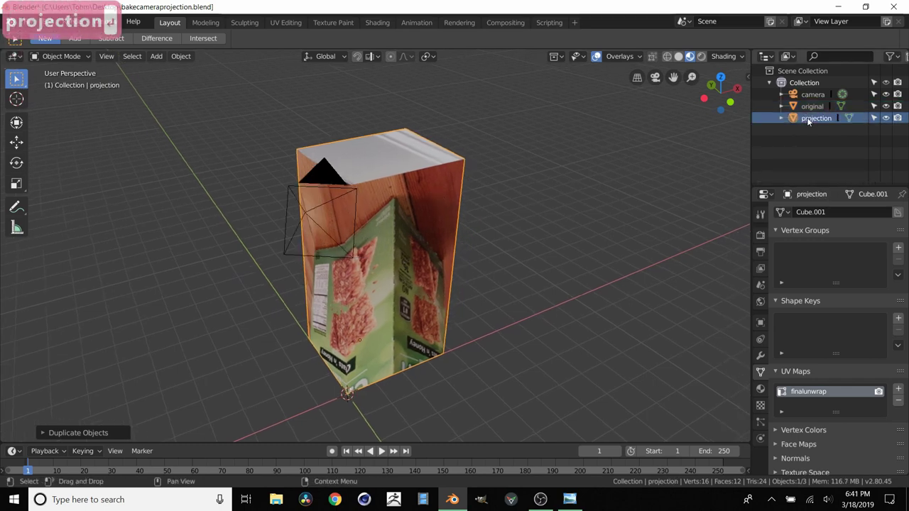
Make the projection box the active selection and hide the original box in the viewport.
left_click(810, 106)
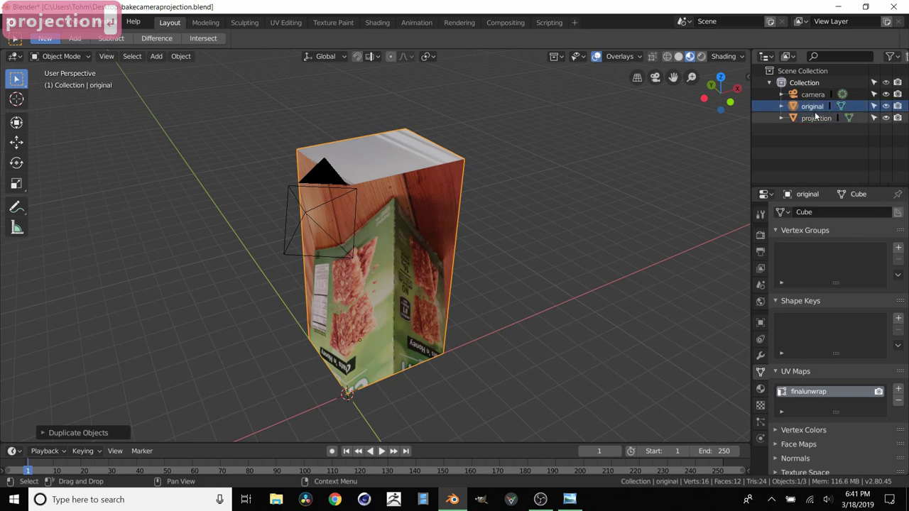
left_click(817, 118)
left_click(885, 106)
middle_click_drag(382, 228, 365, 162)
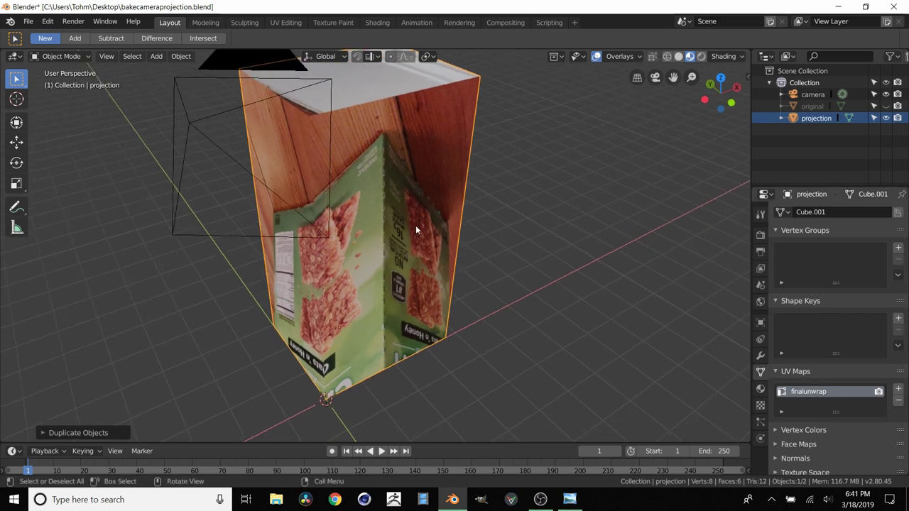
scroll(416, 229, "down", 3)
scroll(416, 234, "up", 3)
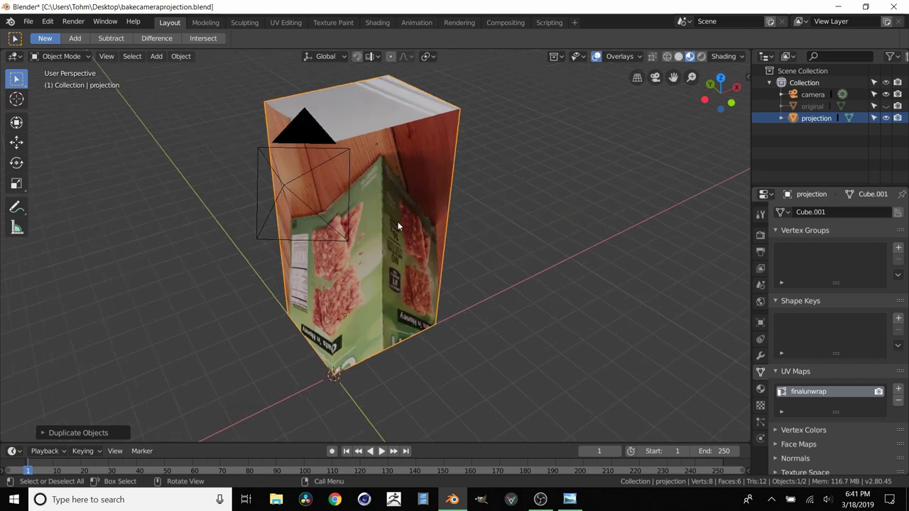
middle_click_drag(425, 197, 391, 171)
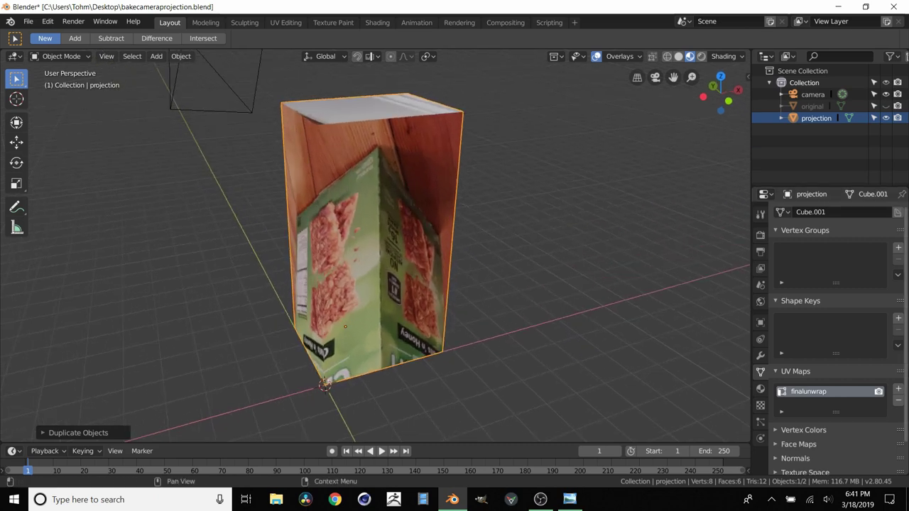
Add a second UV map named "projectionunwrap" to the projection box and make it active for rendering.
left_click(898, 392)
double_click(809, 405)
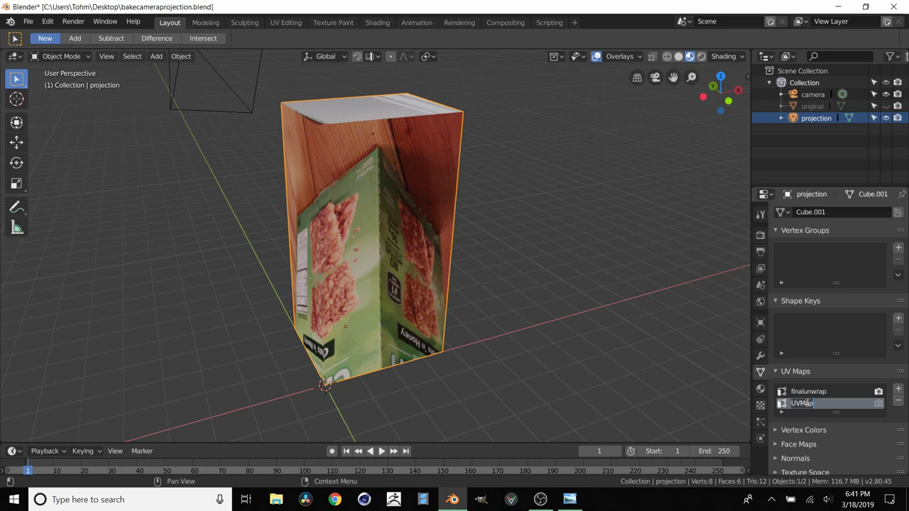
type("projection")
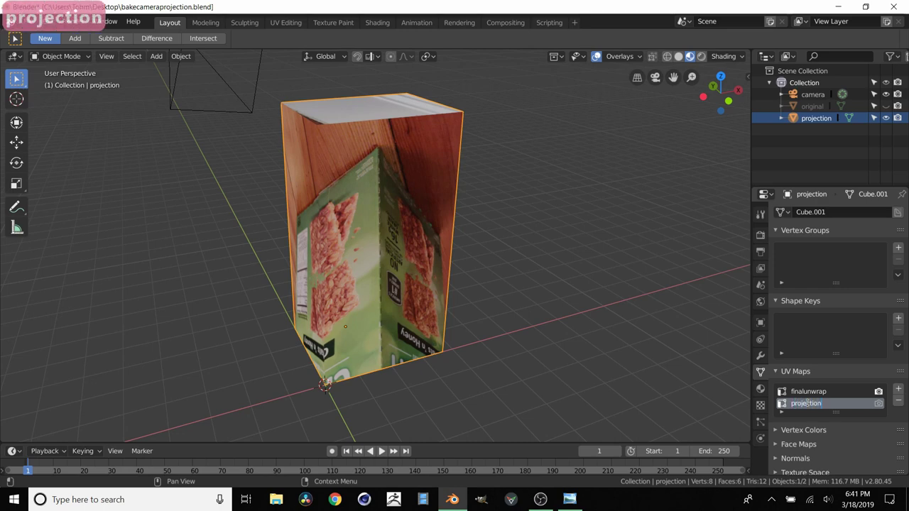
type("unwrap")
key("Return")
left_click(879, 403)
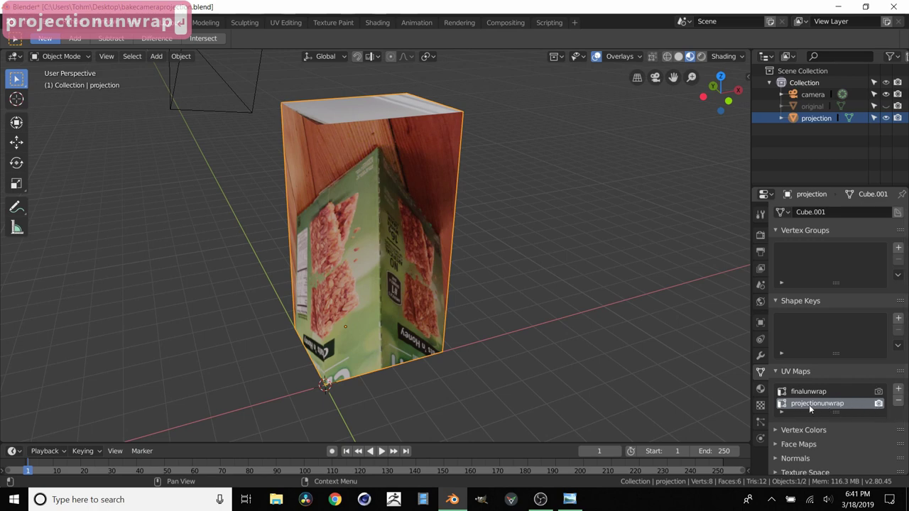
Add a UV Project modifier to the projection box, targeting the projectionunwrap map with the camera as its projector.
left_click(760, 355)
middle_click_drag(378, 184, 392, 212)
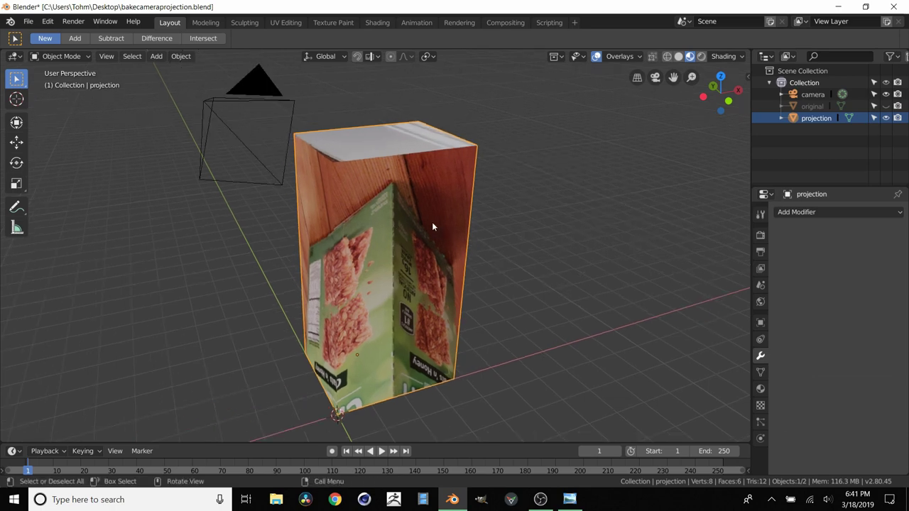
left_click(837, 212)
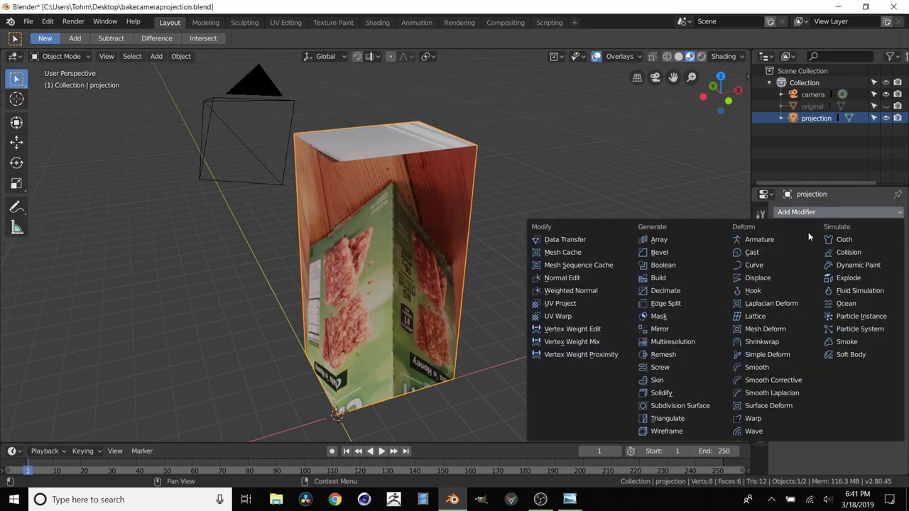
left_click(573, 312)
left_click(813, 263)
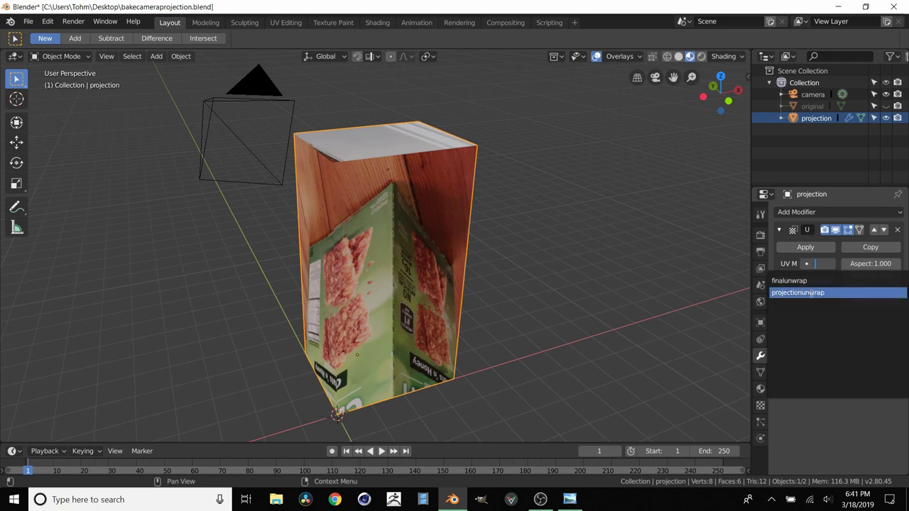
left_click(811, 292)
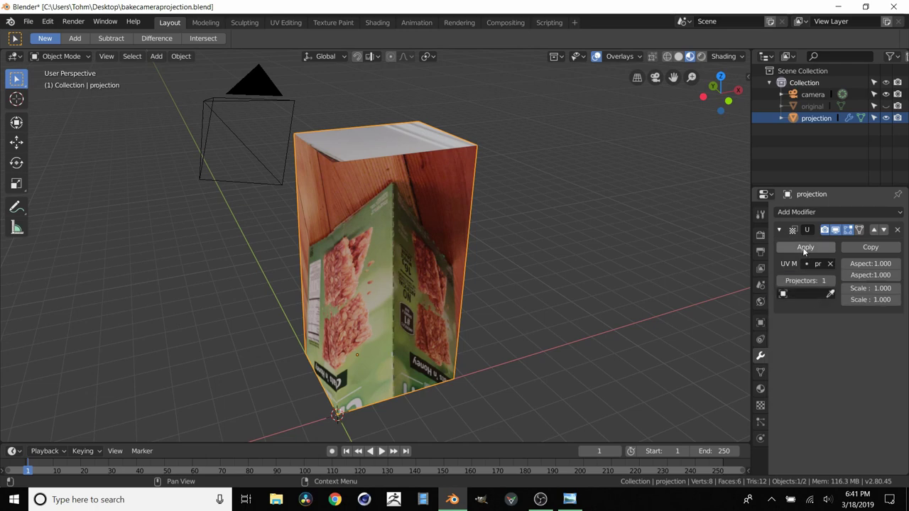
left_click(815, 264)
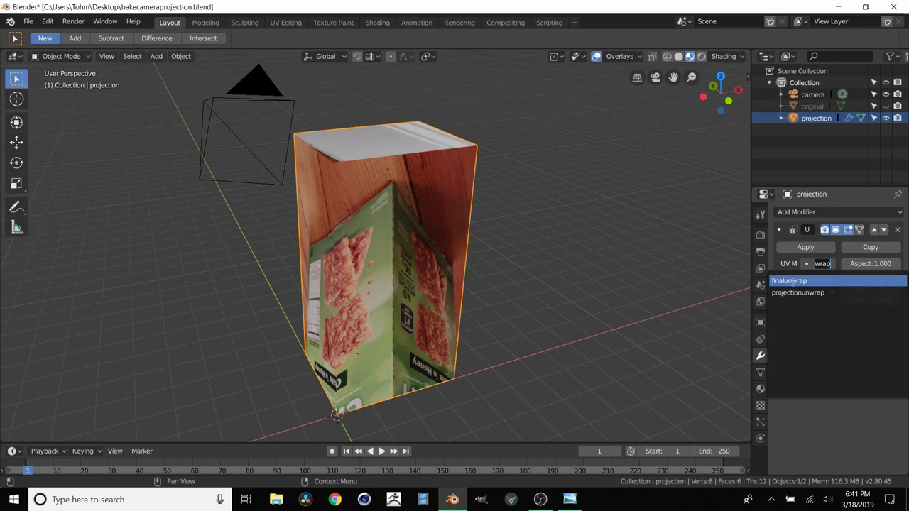
left_click(793, 292)
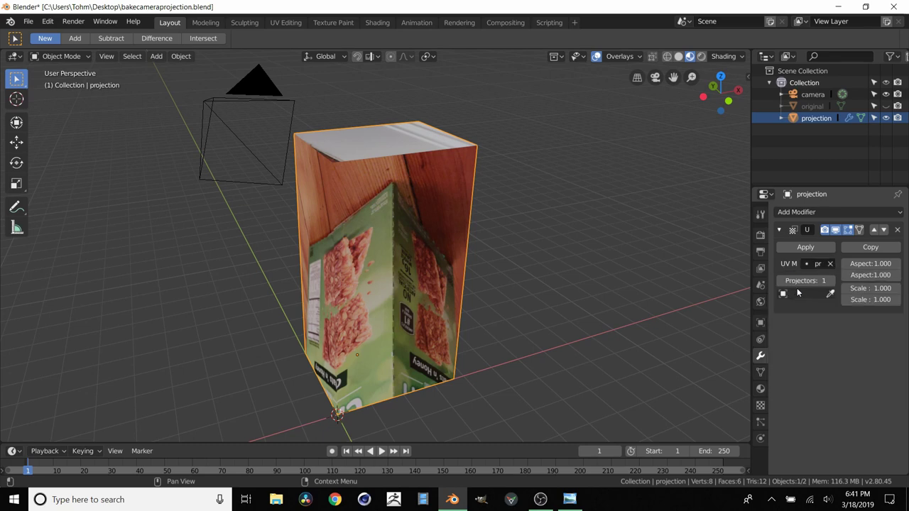
left_click(798, 294)
left_click(792, 310)
middle_click_drag(306, 142, 374, 136)
Add a Subdivision Surface modifier to the projection box, using the Simple type and 5 viewport subdivisions.
left_click(812, 213)
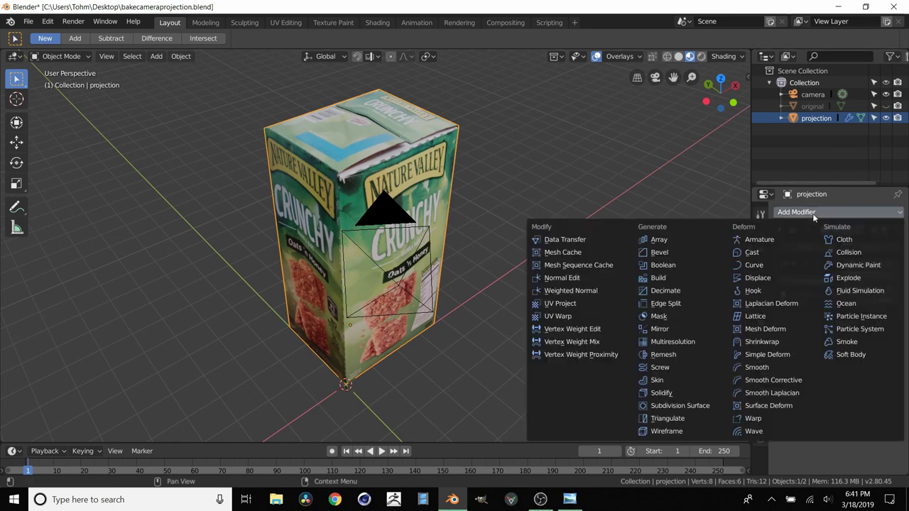
left_click(692, 407)
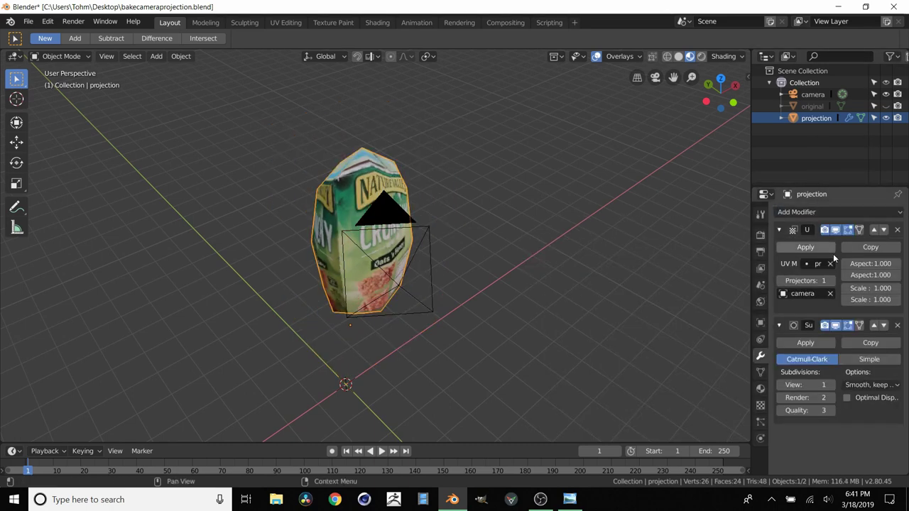
left_click(868, 360)
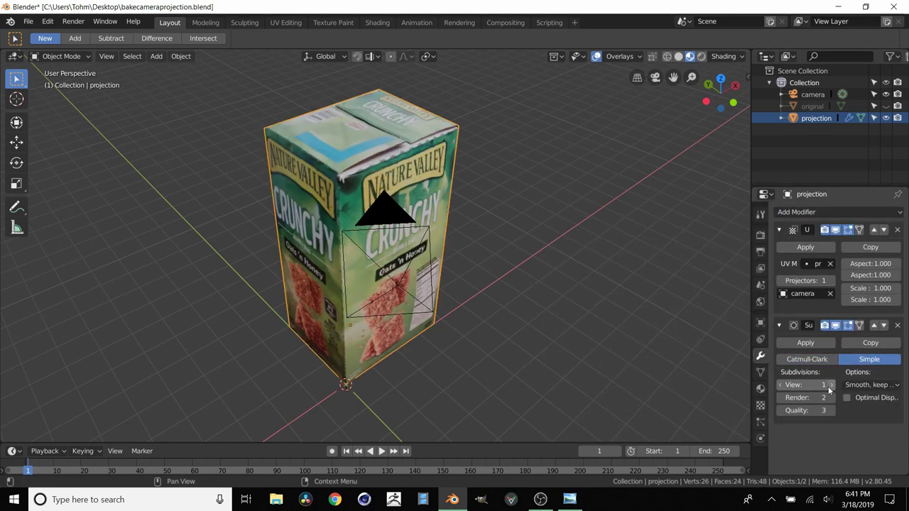
left_click_drag(802, 384, 835, 374)
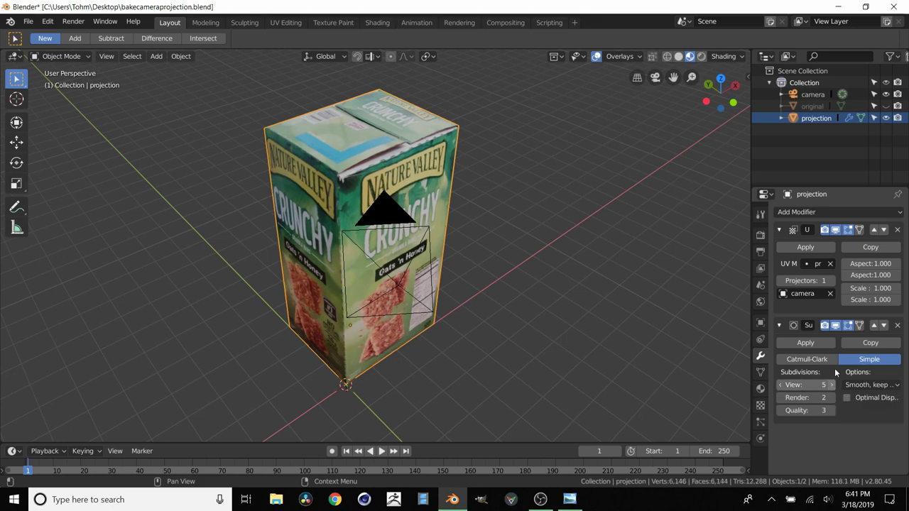
Place the subdivision modifier above UV Project in the stack and set its viewport subdivisions to 4.
left_click(874, 326)
left_click(782, 289)
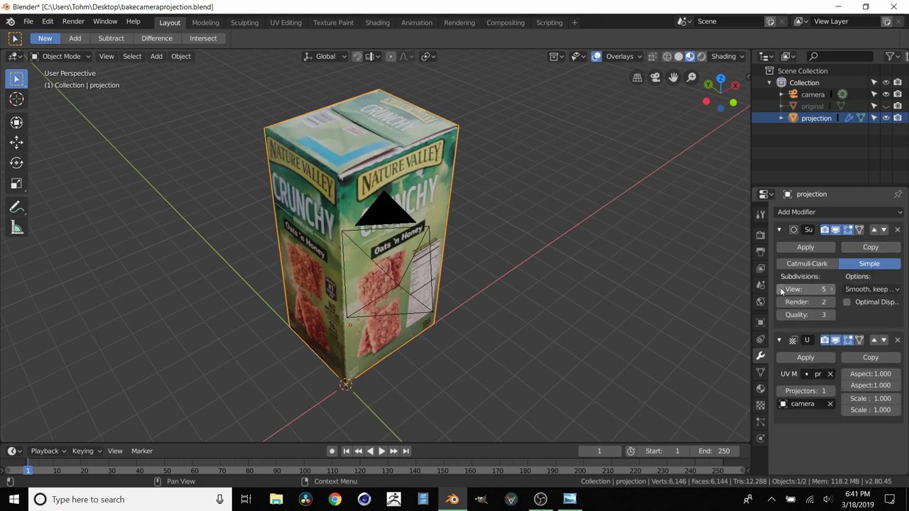
middle_click_drag(486, 231, 454, 220)
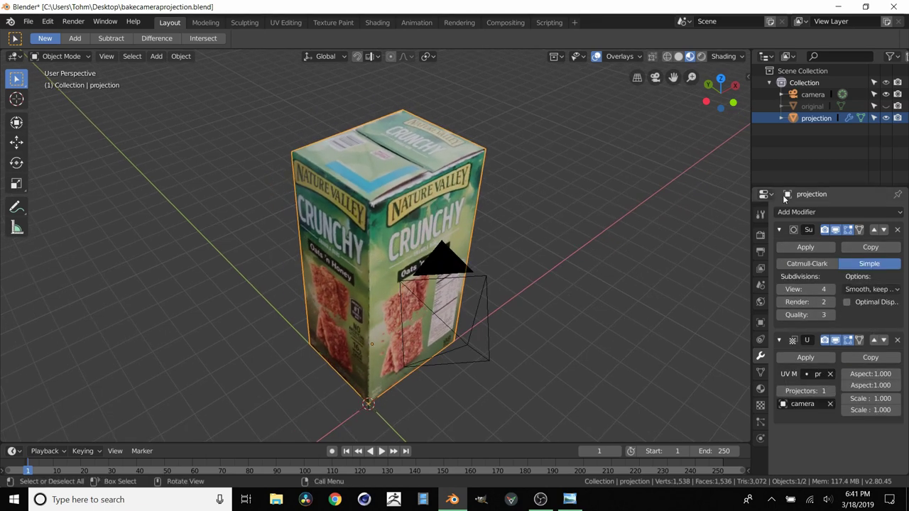
Compare the projection with subdivision off and on, and apply both modifiers to the projection box.
left_click(835, 229)
left_click(835, 230)
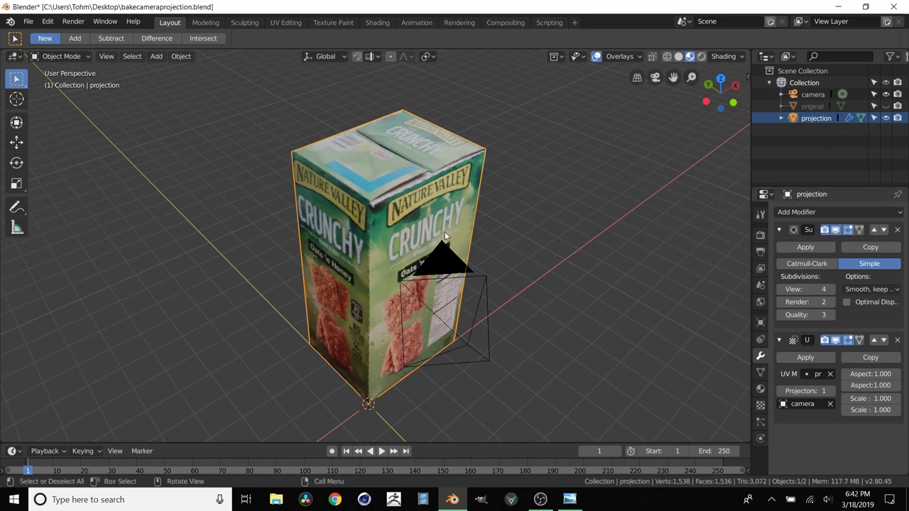
scroll(424, 234, "up", 2)
middle_click_drag(424, 234, 415, 214)
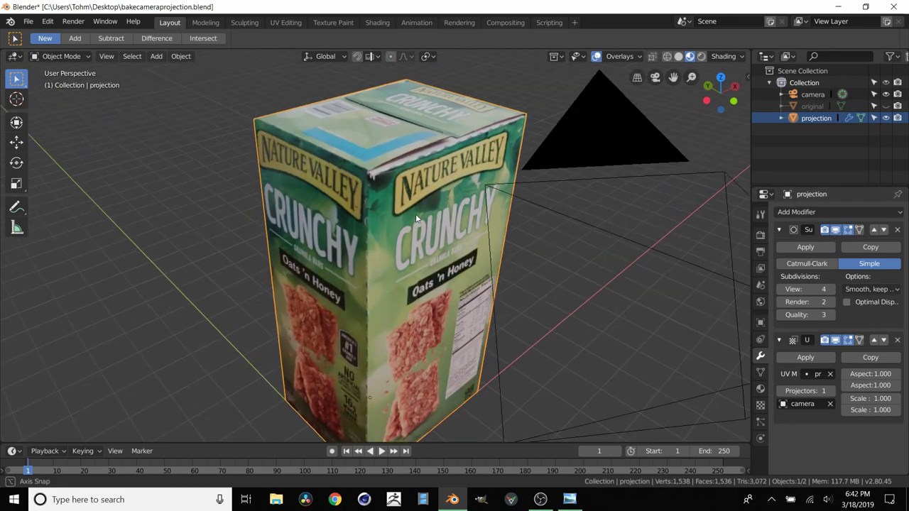
left_click(804, 247)
left_click(804, 247)
scroll(401, 210, "down", 3)
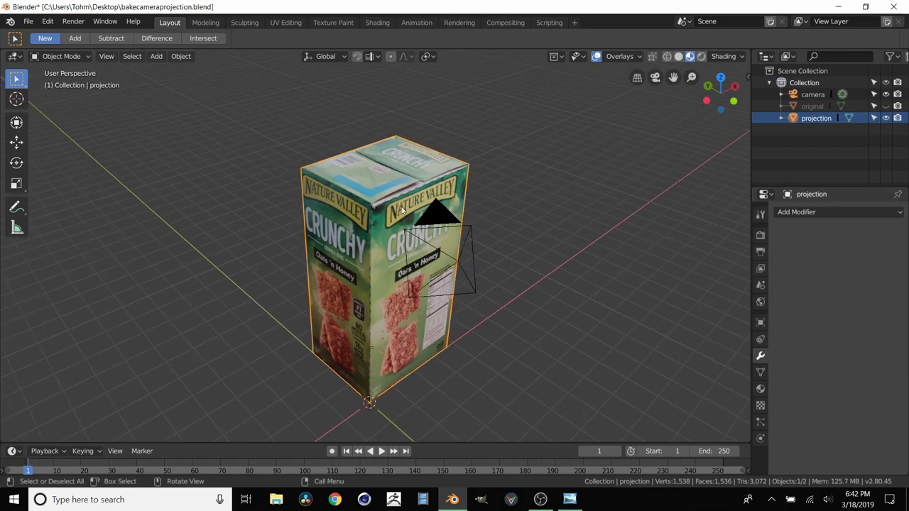
scroll(402, 209, "up", 3)
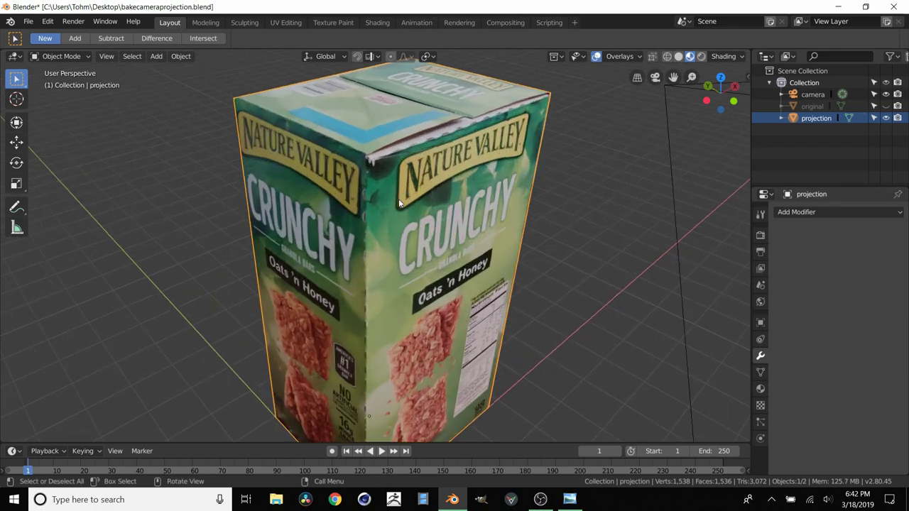
Try moving one subdivided face of the box's front side in Edit Mode, and undo the move.
left_click(458, 205)
key("g")
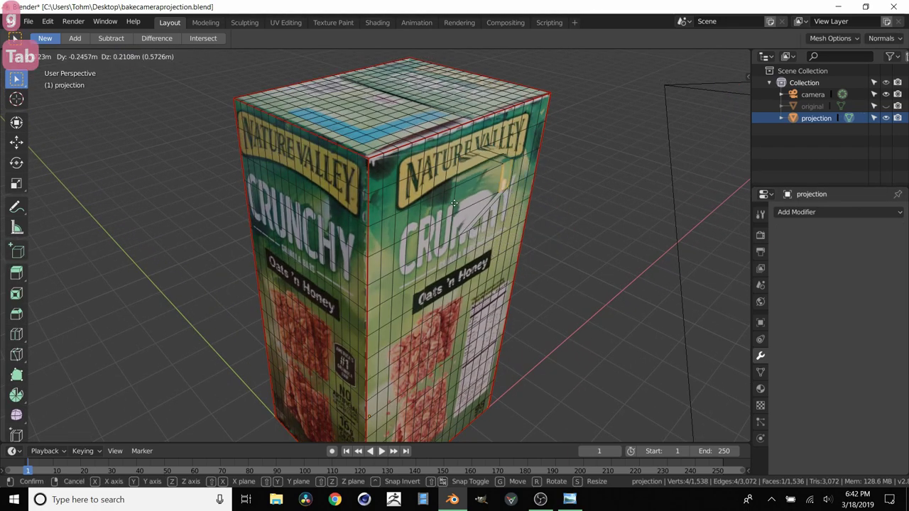
left_click(497, 201)
key("ctrl+z")
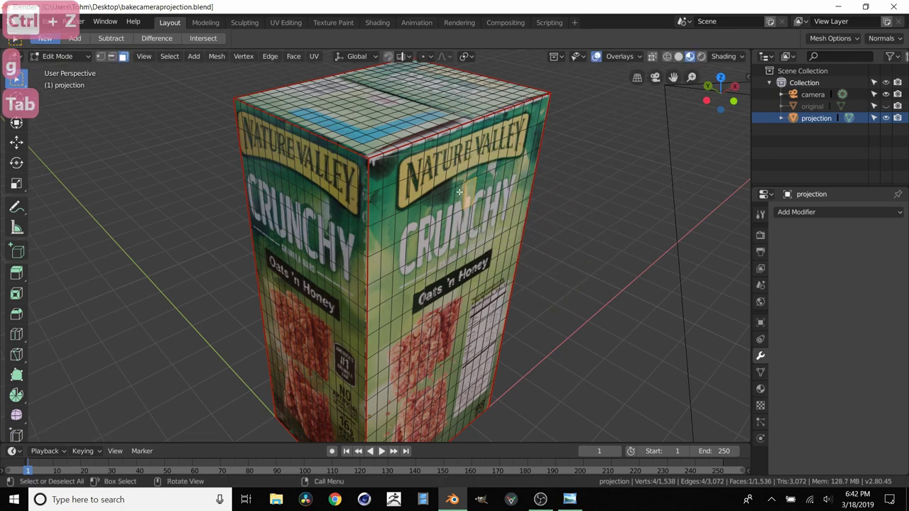
Switch to the UV Editing workspace and select all faces to examine their UVs over the projection image.
left_click(286, 22)
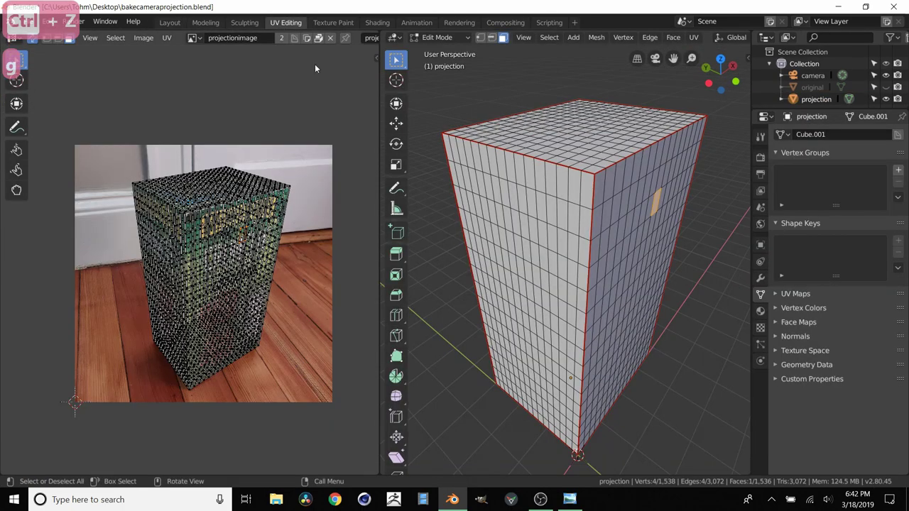
key("ctrl+z")
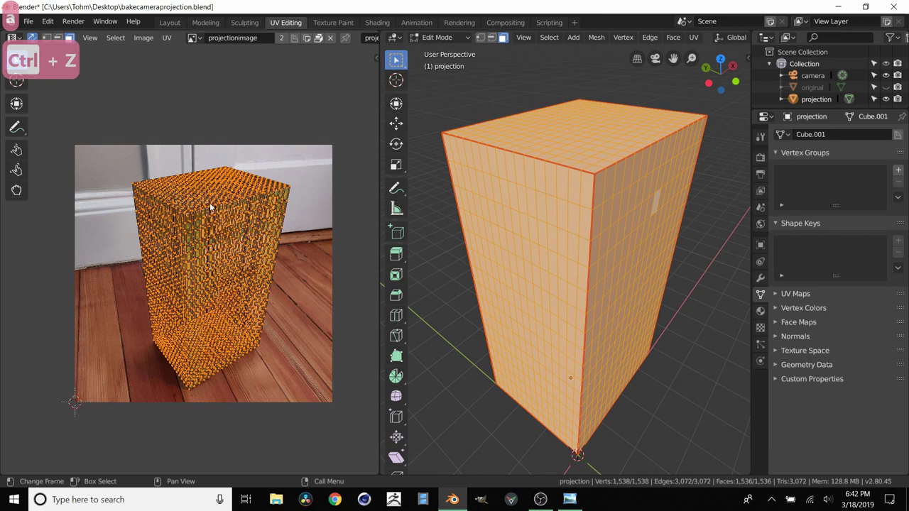
scroll(209, 203, "up", 5)
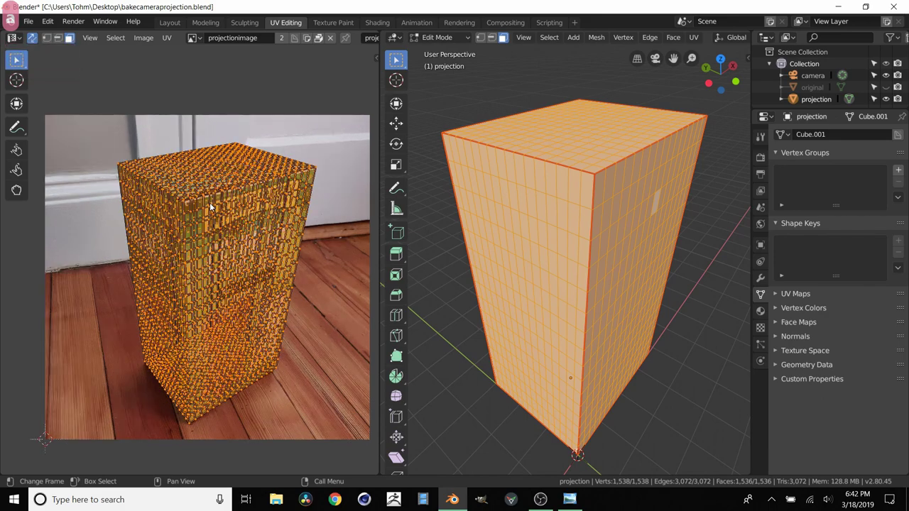
Select all linked faces of the box's top side to examine where their UVs lie on the photo.
left_click(563, 154)
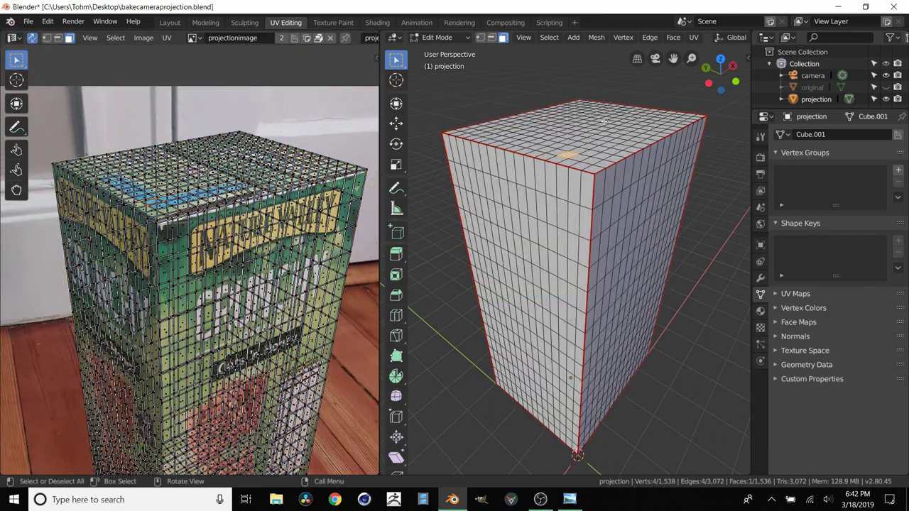
middle_click_drag(600, 128, 599, 150)
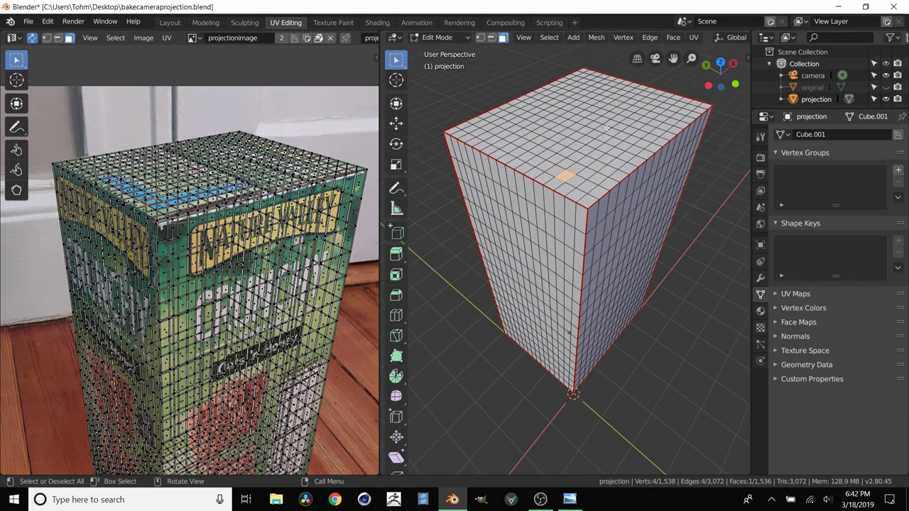
key("l")
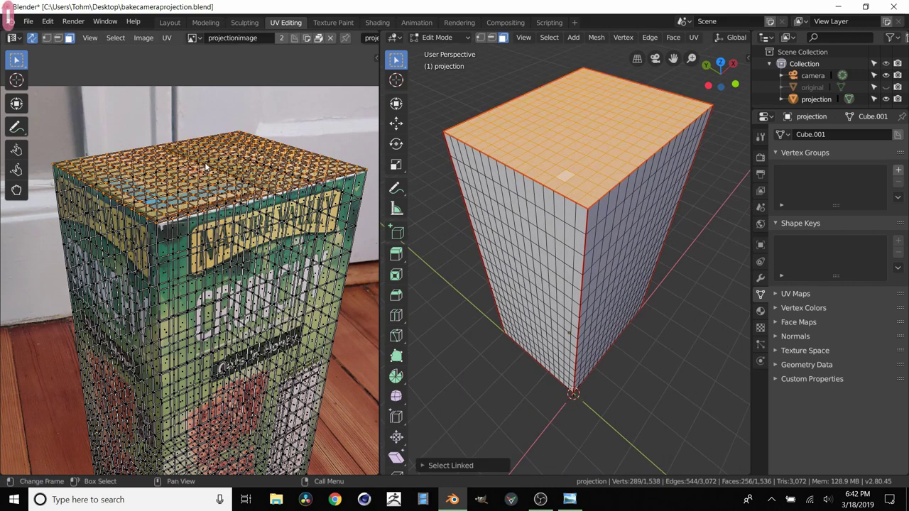
scroll(185, 179, "up", 2)
scroll(231, 107, "down", 2)
Select only the linked faces of the box's narrow front-left side and examine their UVs on the photo.
middle_click_drag(547, 277, 543, 245)
left_click(543, 248)
key("l")
scroll(151, 266, "up", 2)
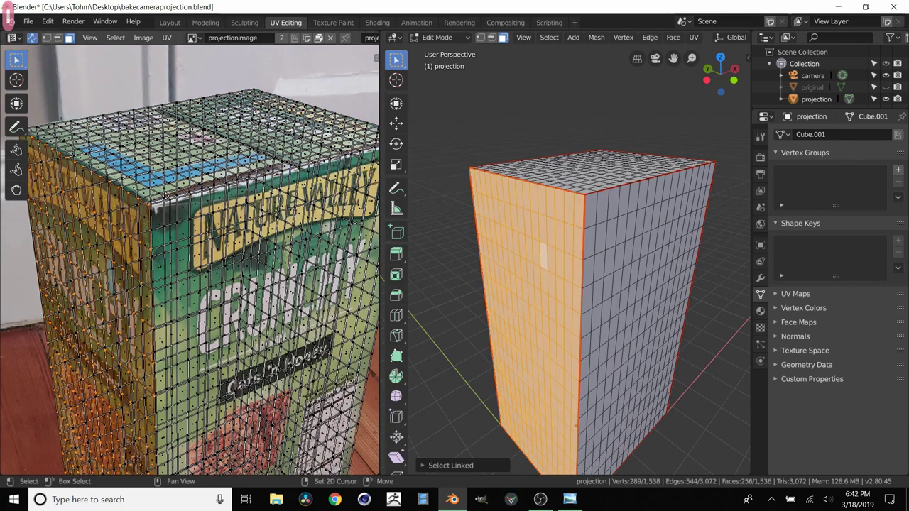
scroll(548, 249, "down", 3)
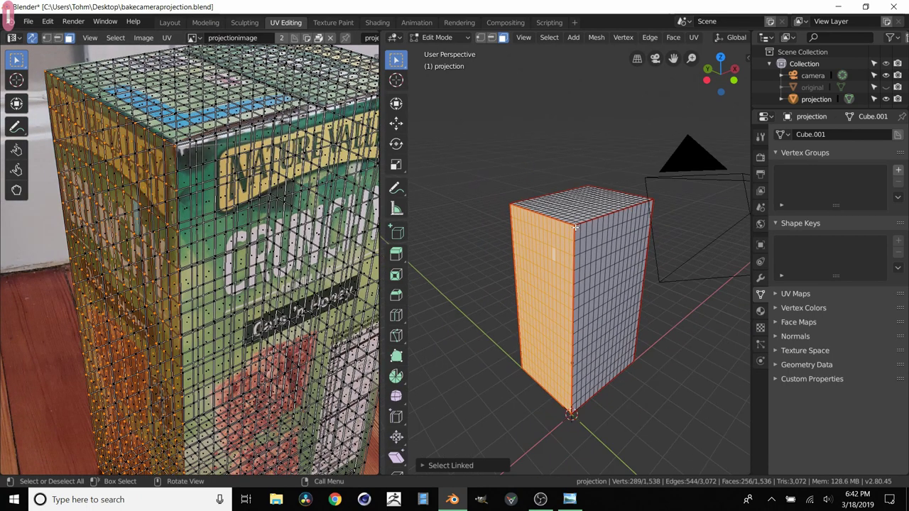
scroll(175, 161, "down", 3)
key("Caps_Lock")
key("Caps_Lock")
key("Caps_Lock")
key("Caps_Lock")
key("Caps_Lock")
key("Caps_Lock")
key("Caps_Lock")
key("Caps_Lock")
key("Caps_Lock")
key("Caps_Lock")
key("Caps_Lock")
key("Caps_Lock")
key("Caps_Lock")
key("Caps_Lock")
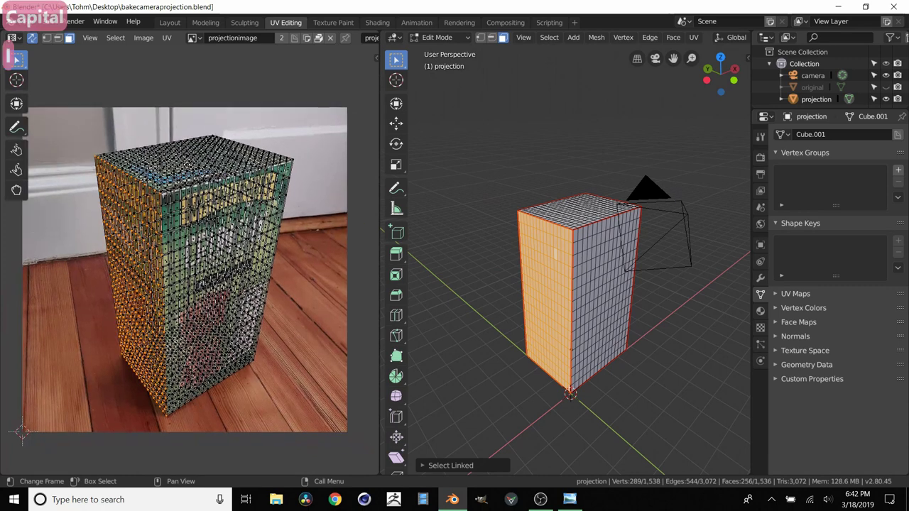
key("Caps_Lock")
key("Caps_Lock")
key("Caps_Lock")
key("Caps_Lock")
key("Caps_Lock")
key("Caps_Lock")
key("Caps_Lock")
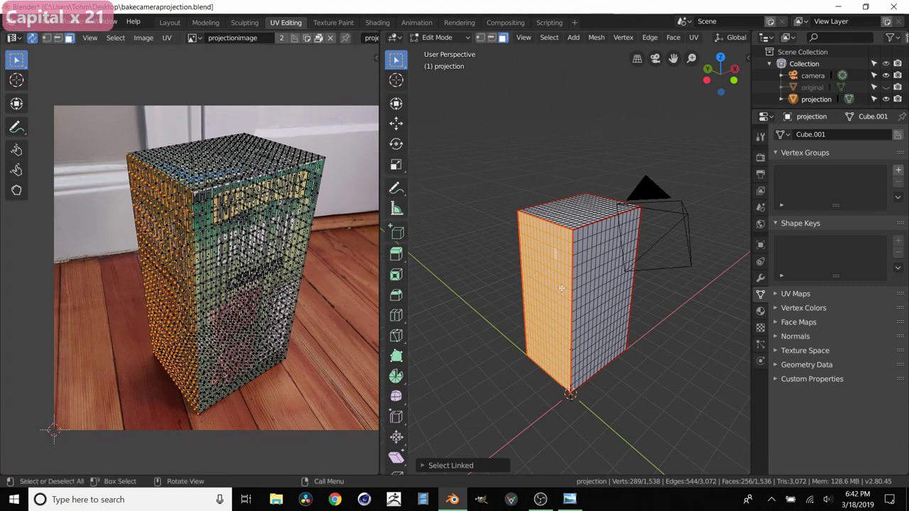
key("Caps_Lock")
key("Caps_Lock")
key("Caps_Lock")
key("Caps_Lock")
key("Caps_Lock")
Return to the Layout workspace and examine the projected photo texture on the box.
middle_click_drag(627, 207, 526, 189)
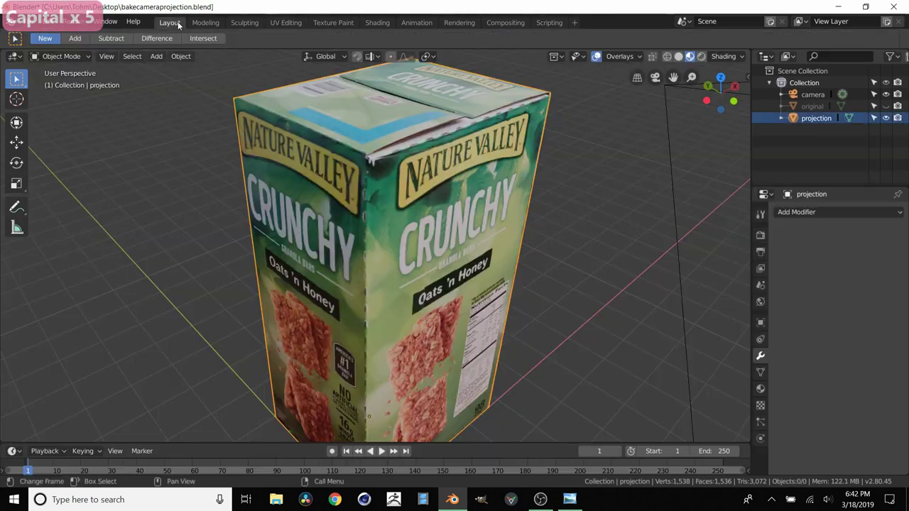
left_click(170, 22)
middle_click_drag(438, 212, 418, 196)
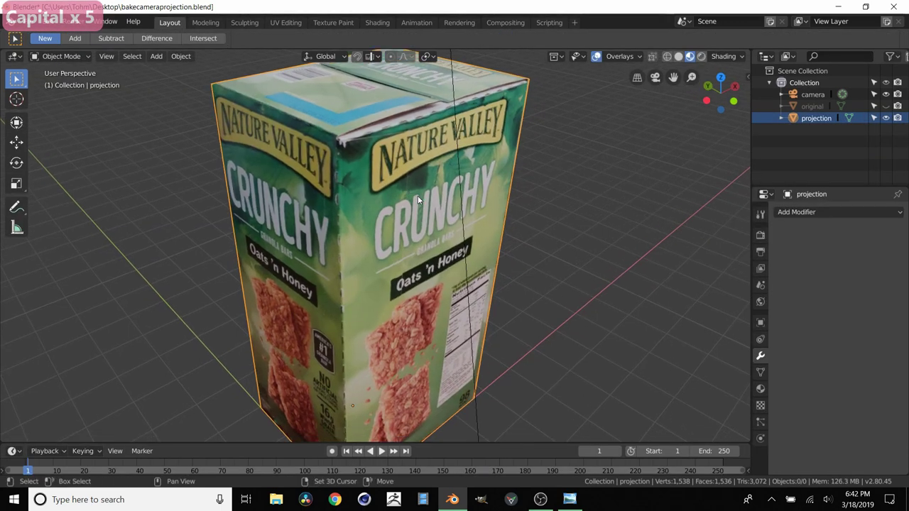
scroll(417, 196, "down", 3)
scroll(418, 195, "up", 3)
Switch to the UV Editing workspace and make finalunwrap the active UV map of the projection object.
left_click(285, 22)
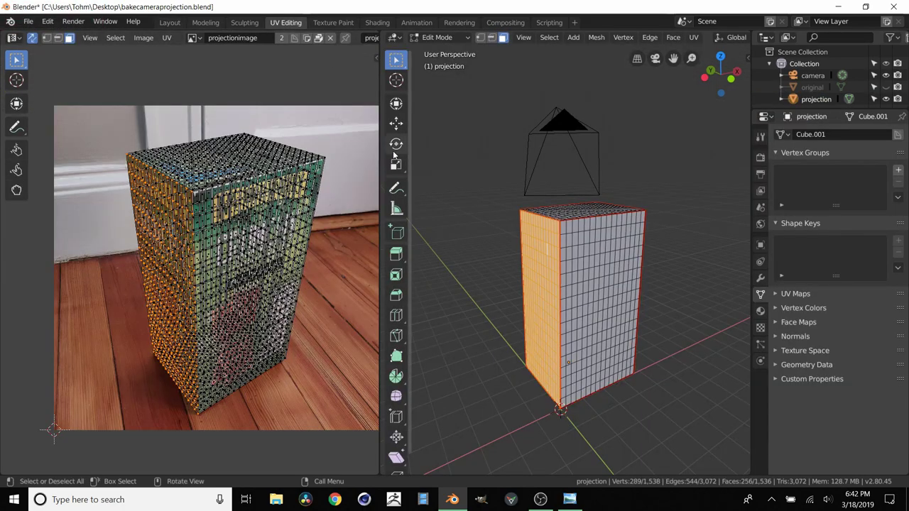
middle_click_drag(603, 266, 678, 291)
left_click(774, 293)
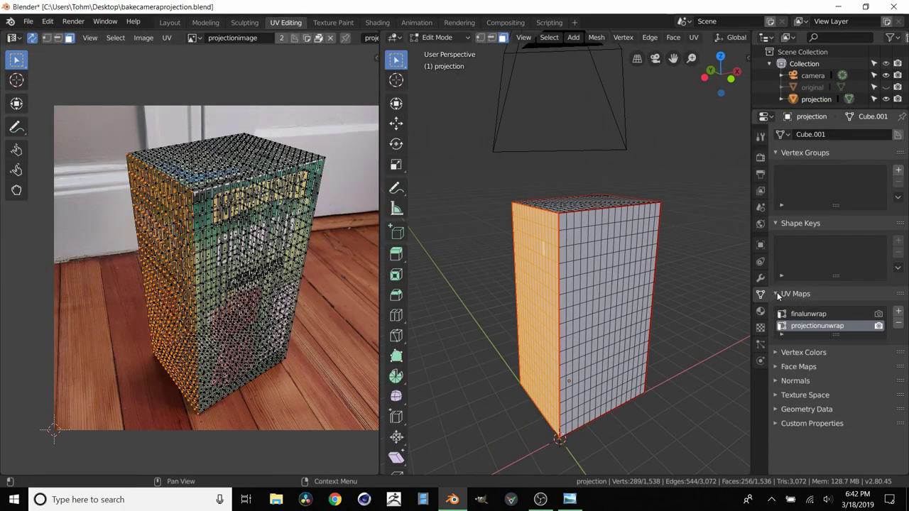
left_click(809, 313)
middle_click_drag(111, 266, 80, 267)
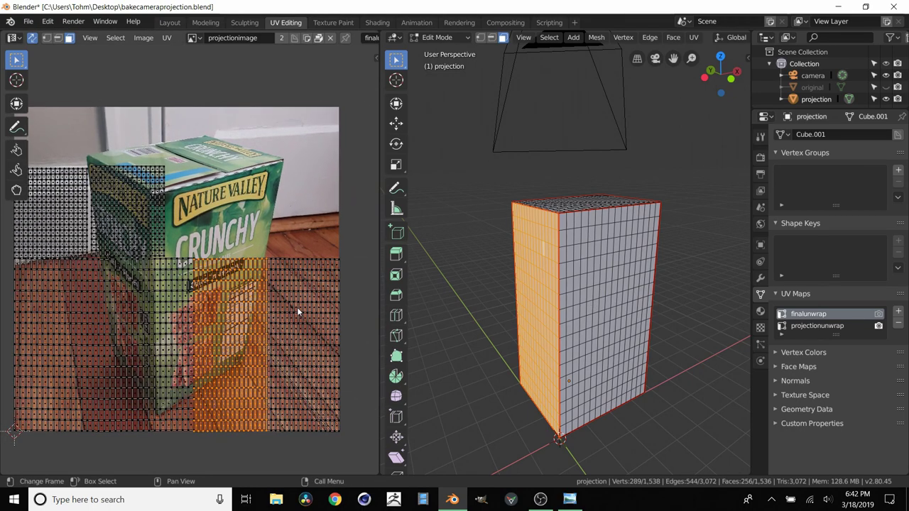
Select the linked faces of every side of the box and examine their finalunwrap layout over the photo.
key("l")
key("l")
key("l")
key("l")
key("l")
key("l")
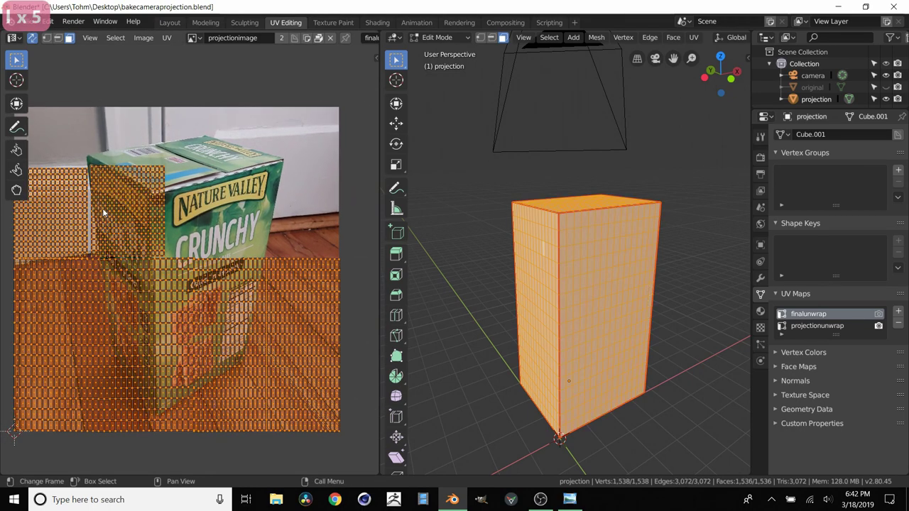
scroll(96, 223, "down", 1)
scroll(142, 241, "up", 4)
scroll(189, 265, "down", 2)
scroll(189, 264, "down", 3)
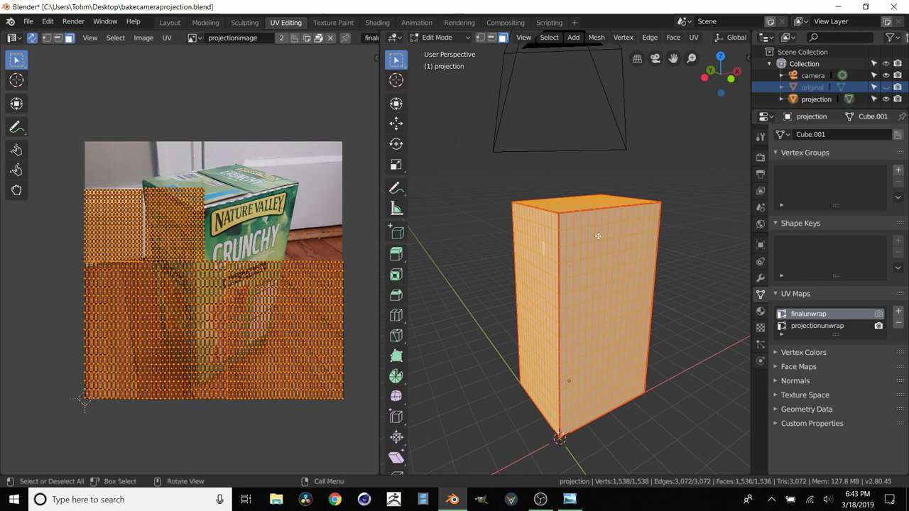
Return to the Layout workspace and examine how the photo texture maps onto the box with the finalunwrap UVs.
left_click(170, 22)
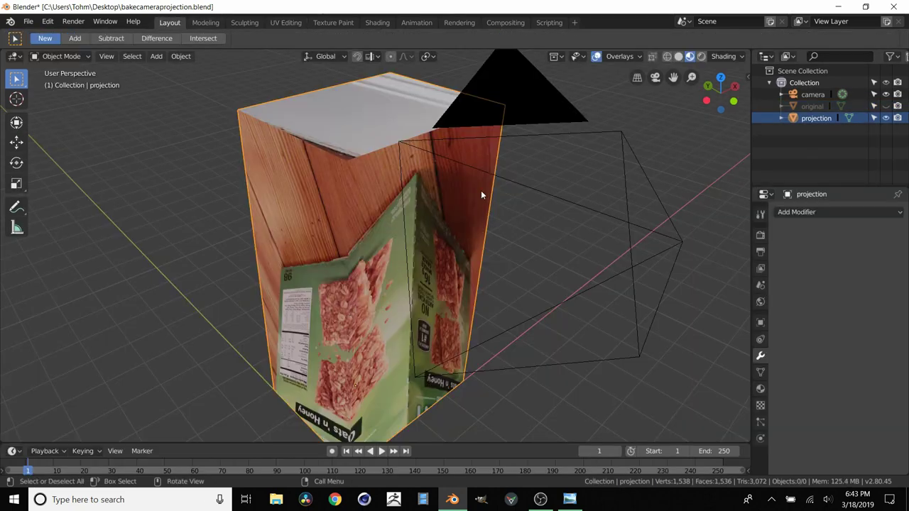
middle_click_drag(383, 186, 500, 127)
left_click_drag(497, 114, 321, 276)
key("ctrl+z")
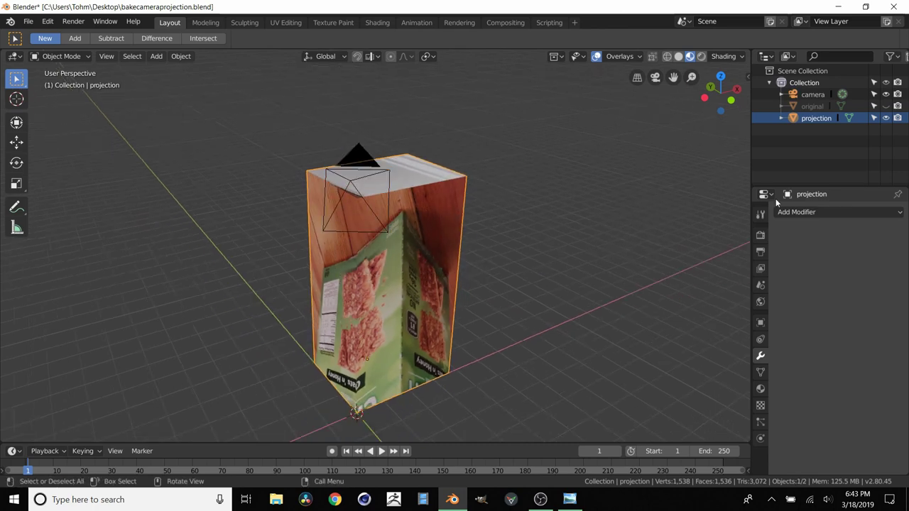
Set the render engine to Cycles with GPU Compute as the device, and expand the Bake settings.
left_click(760, 234)
left_click(869, 211)
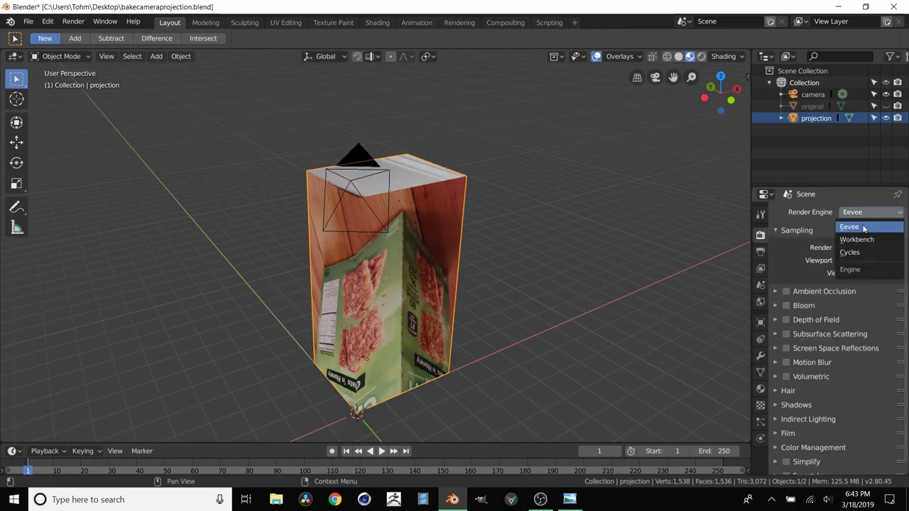
left_click(865, 252)
middle_click_drag(561, 213, 539, 195)
left_click(863, 240)
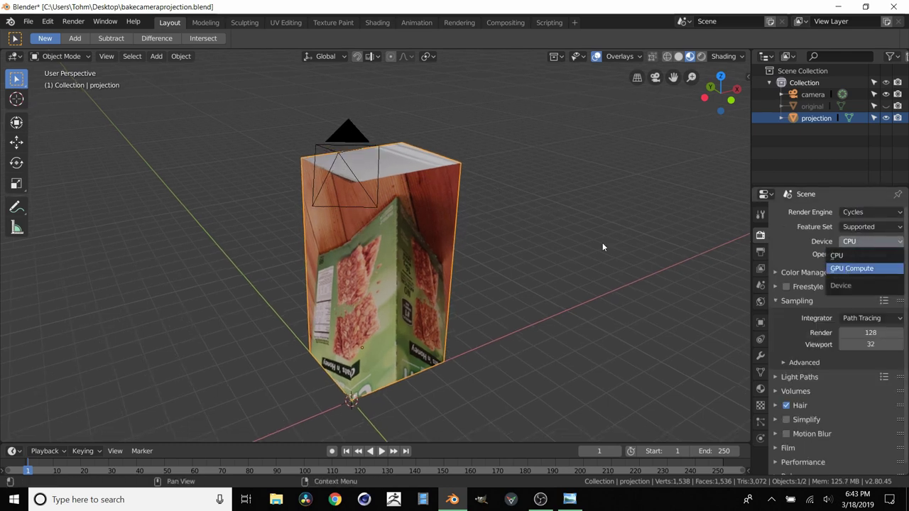
key("Return")
middle_click_drag(415, 215, 426, 189)
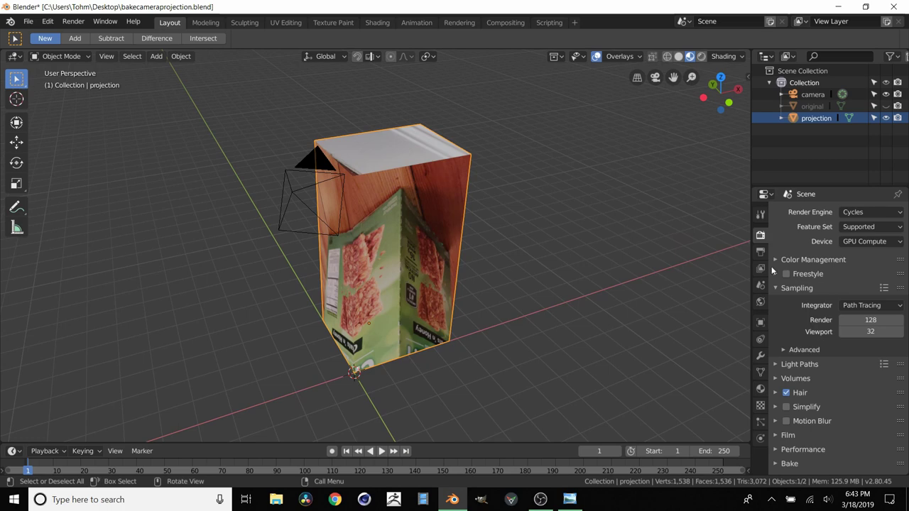
left_click(789, 464)
scroll(801, 376, "down", 8)
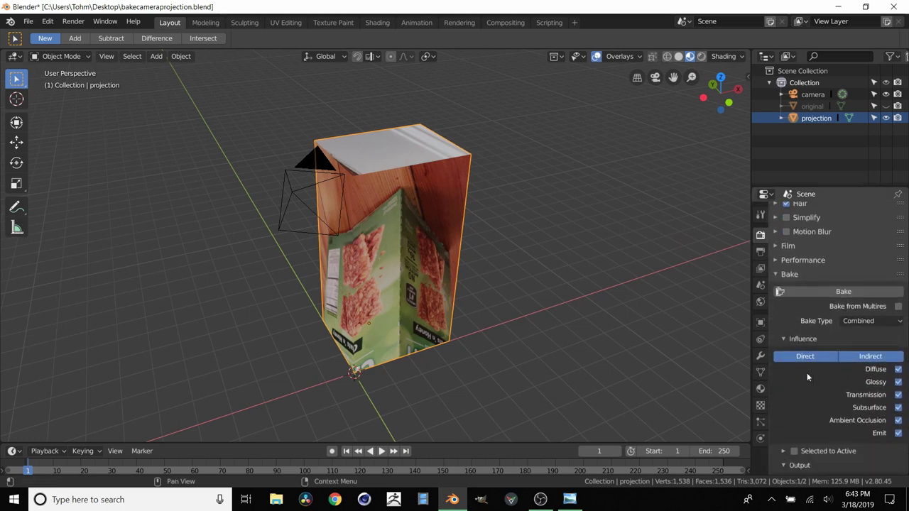
In the Shading workspace, duplicate the projectionimage texture node and place the unconnected copy below the original.
left_click(375, 23)
middle_click_drag(452, 125, 449, 175)
scroll(418, 326, "down", 2)
middle_click_drag(459, 345, 426, 305)
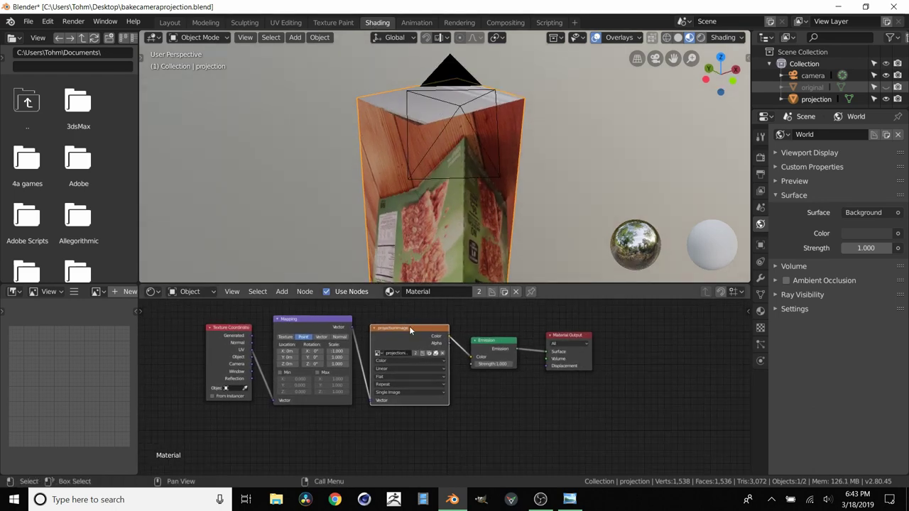
left_click_drag(407, 327, 410, 324)
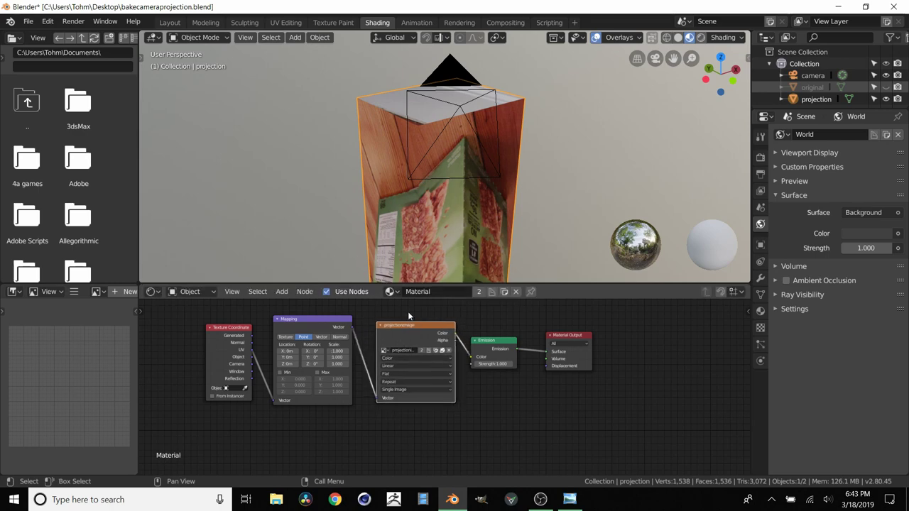
key("shift+d")
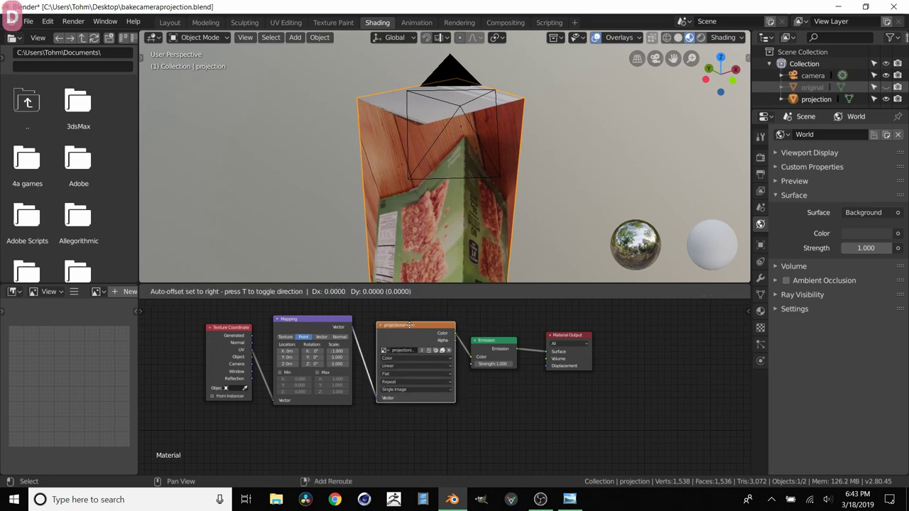
left_click(409, 417)
key("KP_Decimal")
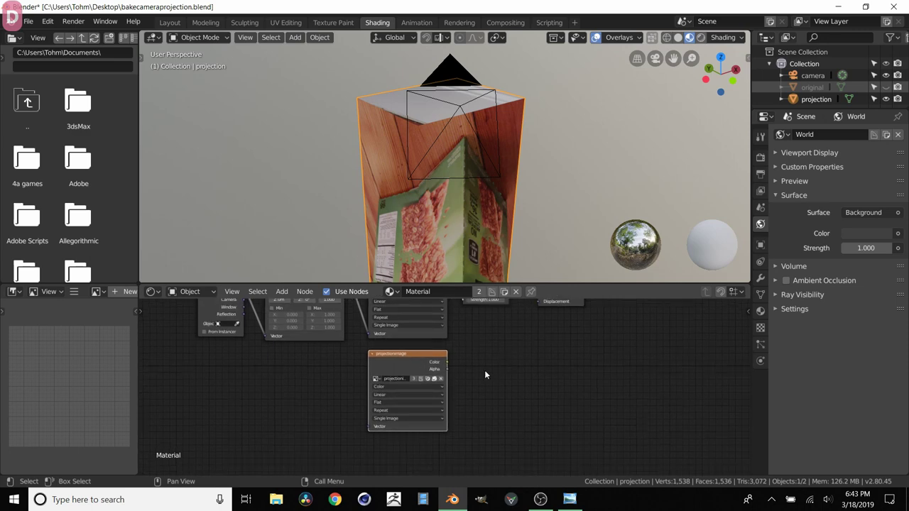
left_click_drag(387, 321, 395, 319)
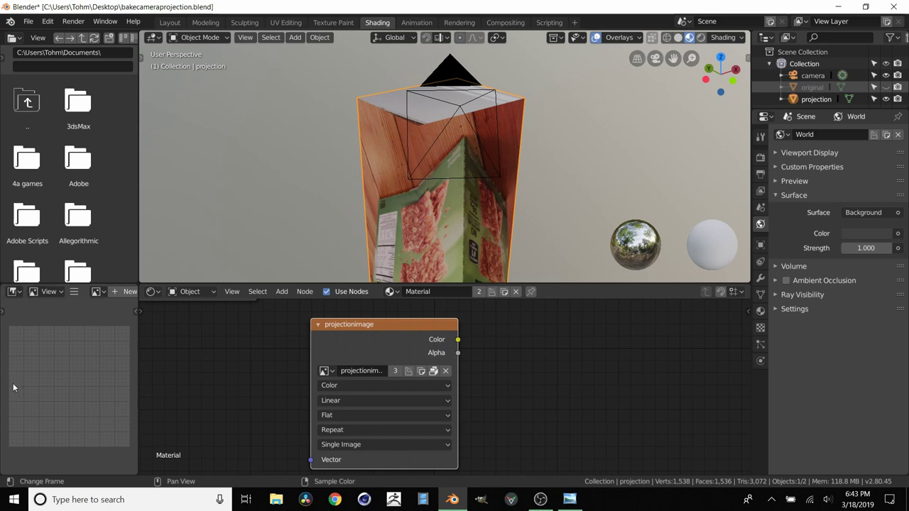
Show projectionimage in the image editor beside the node graph and widen that editor to fit the whole photo.
left_click(96, 291)
left_click(112, 310)
scroll(49, 396, "down", 4)
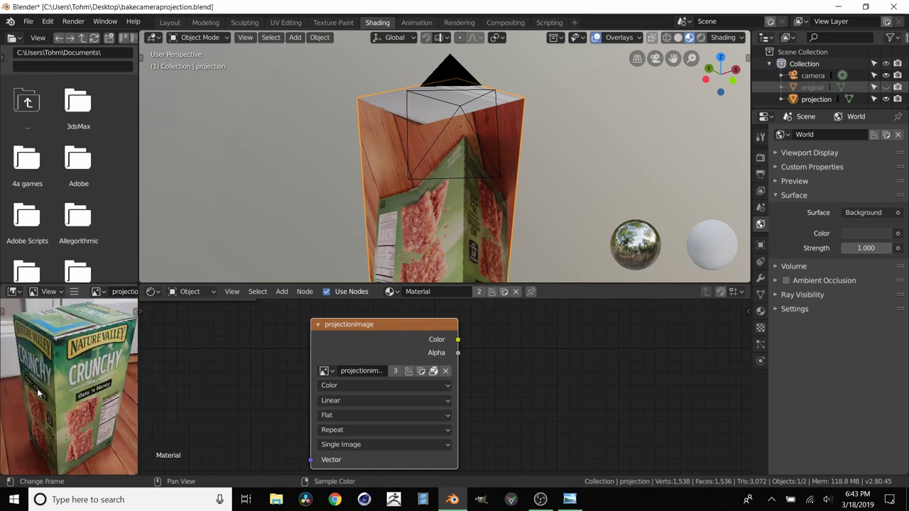
left_click_drag(138, 376, 229, 373)
scroll(127, 369, "down", 2)
scroll(148, 374, "up", 1)
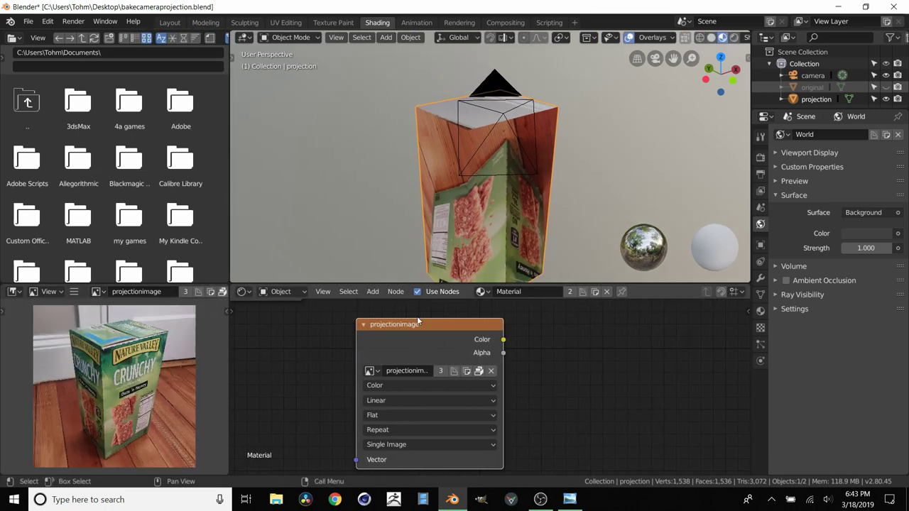
Start a new image in the duplicated image texture node and name it bakefinal.
scroll(446, 339, "down", 1)
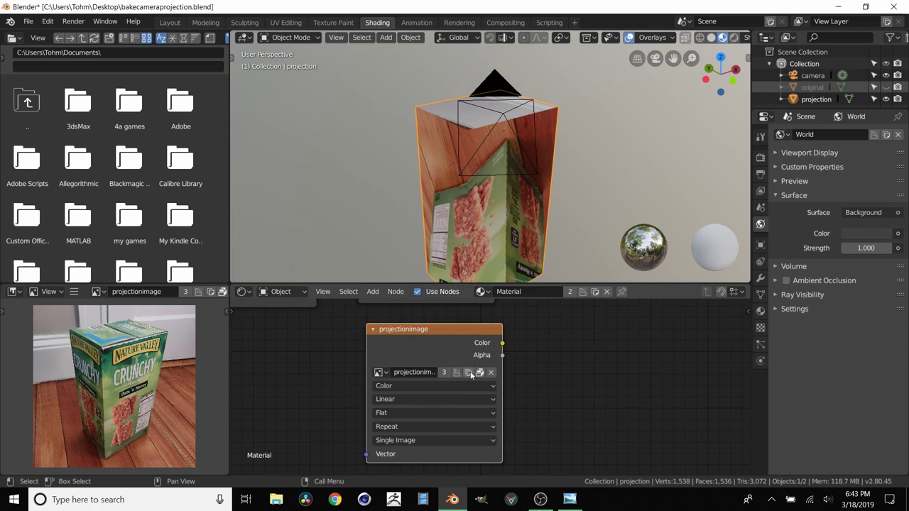
left_click(470, 374)
left_click(486, 363)
type("bak")
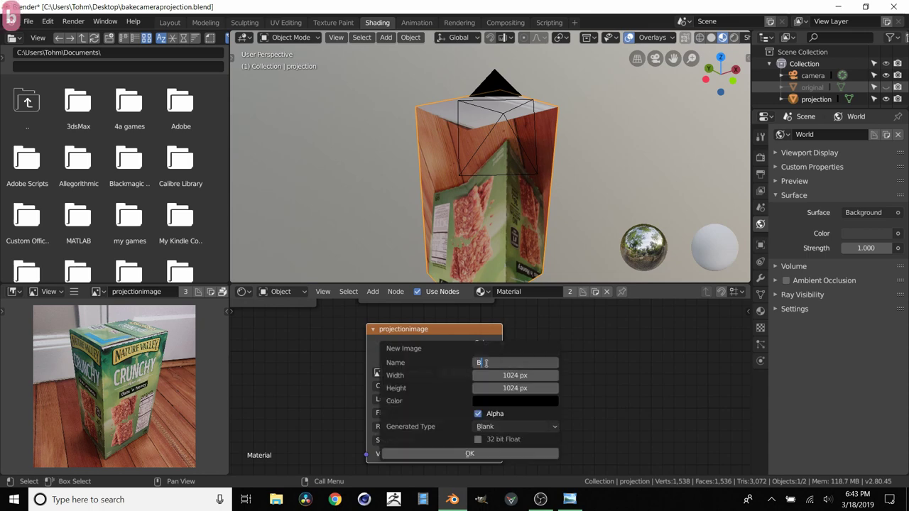
key("BackSpace")
key("BackSpace")
key("BackSpace")
key("Caps_Lock")
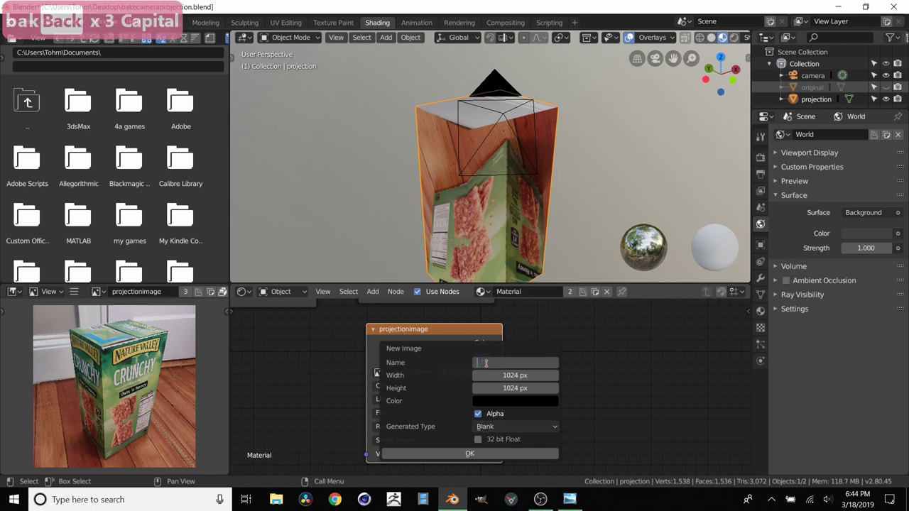
type("bakefinal")
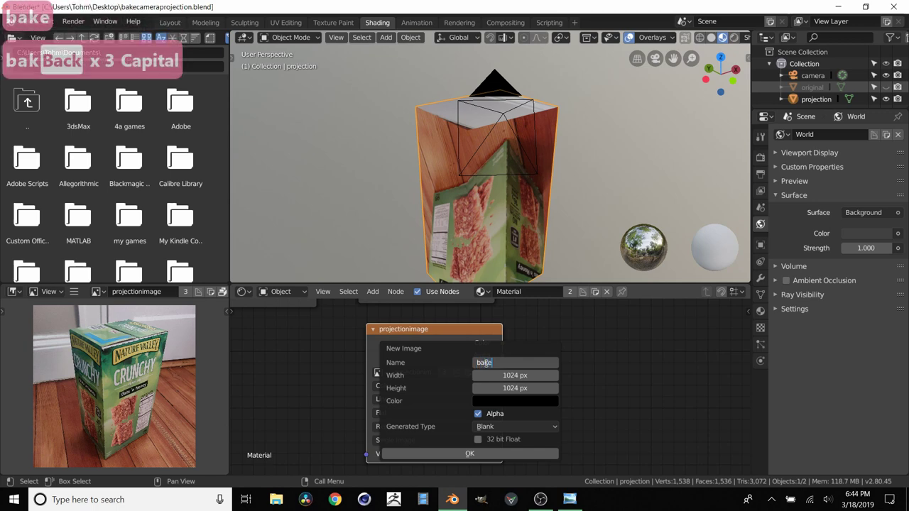
Set the new image's width and height to 1500 px each and create it.
left_click(516, 375)
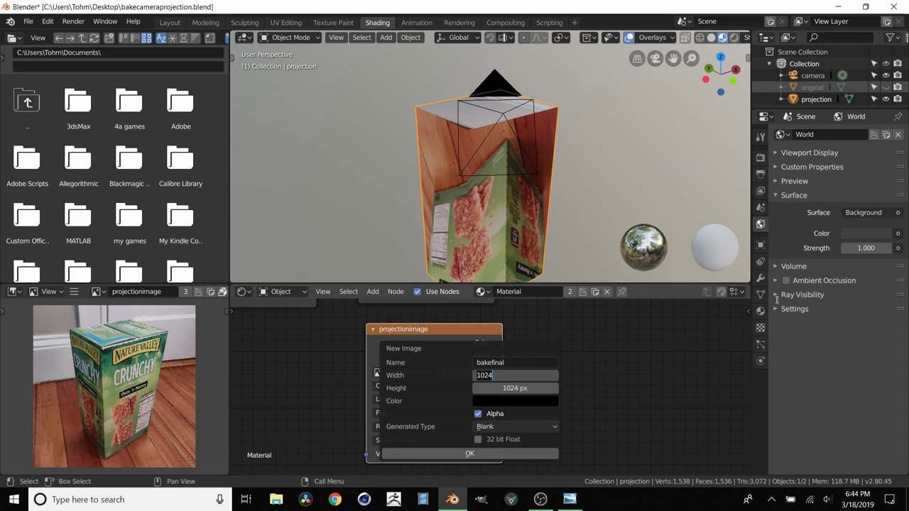
type("1500")
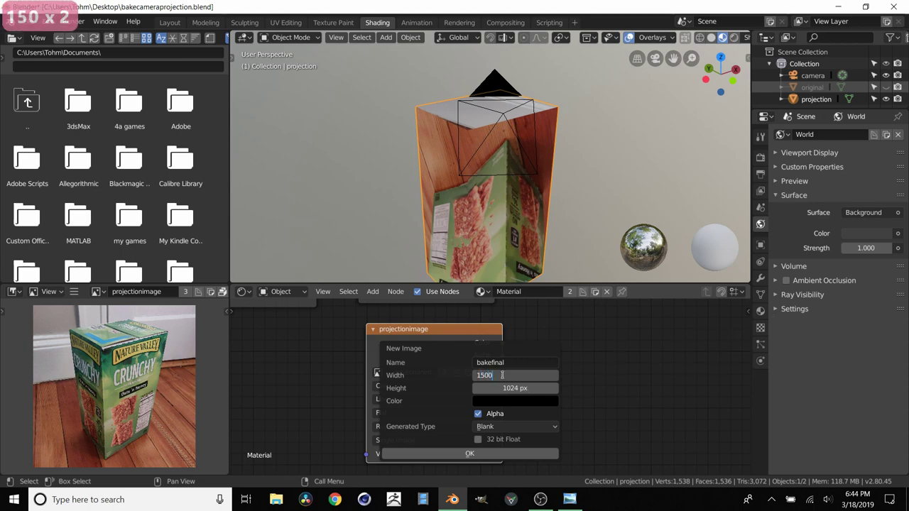
key("Return")
left_click(503, 388)
type("1500")
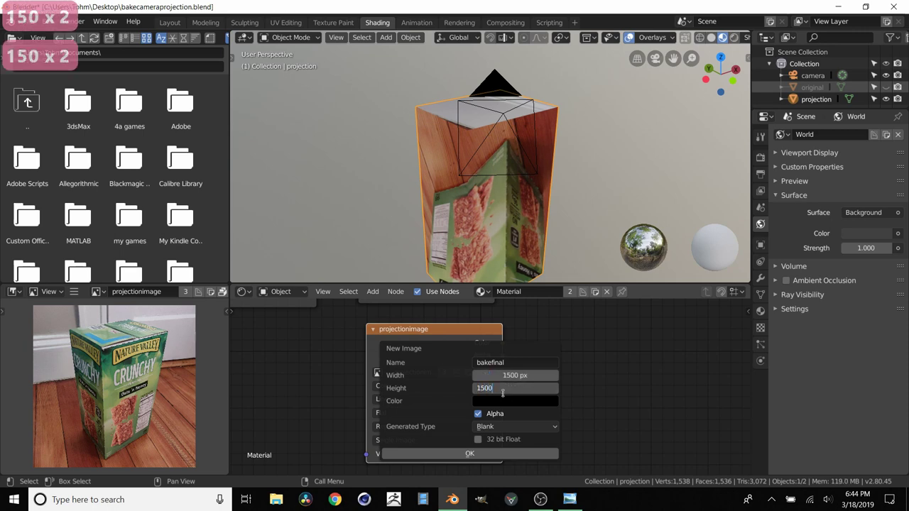
left_click(446, 455)
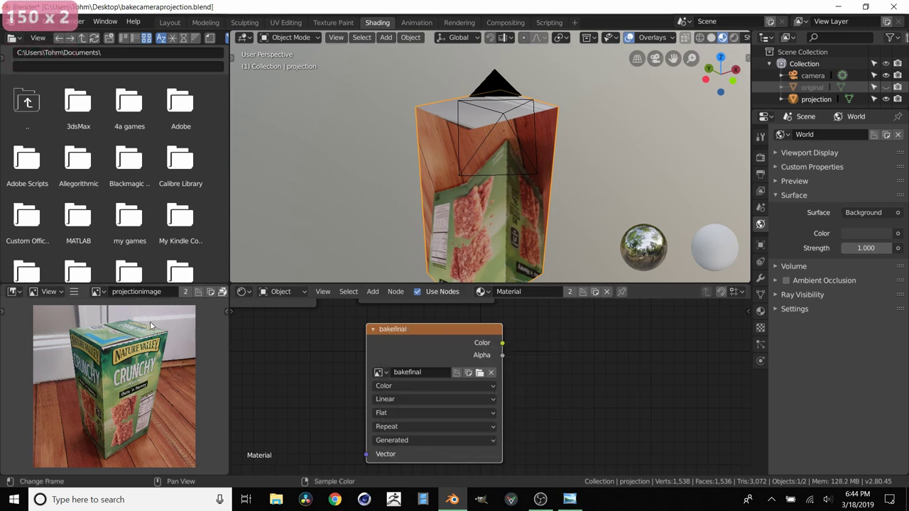
Show the blank bakefinal image in the image editor.
left_click(101, 292)
left_click(114, 310)
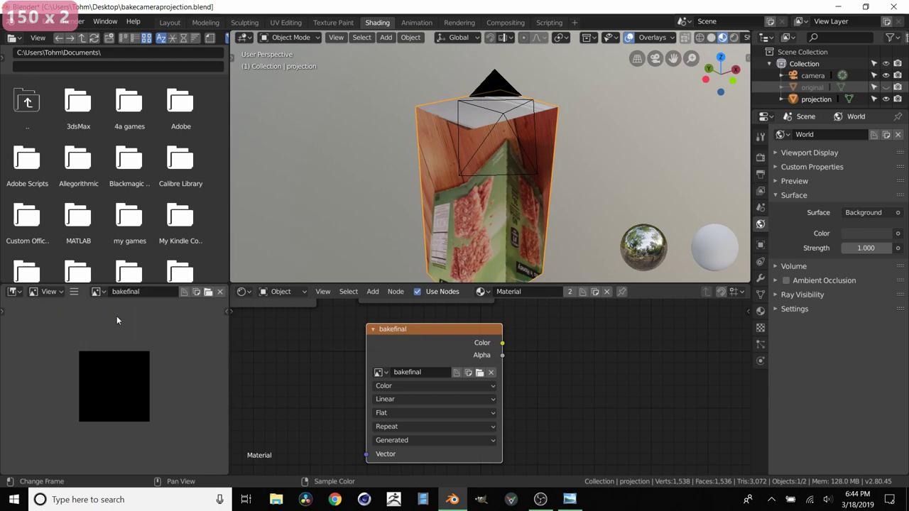
scroll(131, 393, "up", 8)
scroll(135, 387, "down", 4)
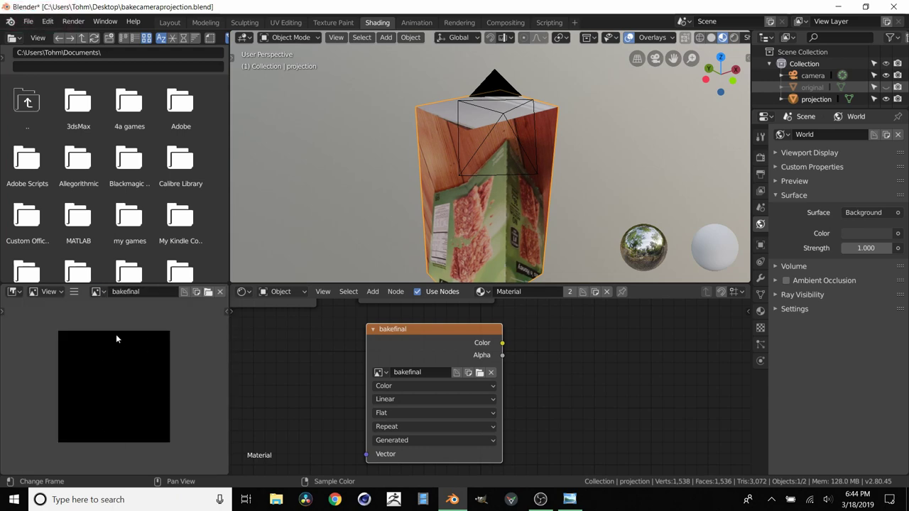
Select the unconnected bakefinal texture node as the bake target and expand the Bake settings of the render properties.
scroll(400, 343, "down", 3)
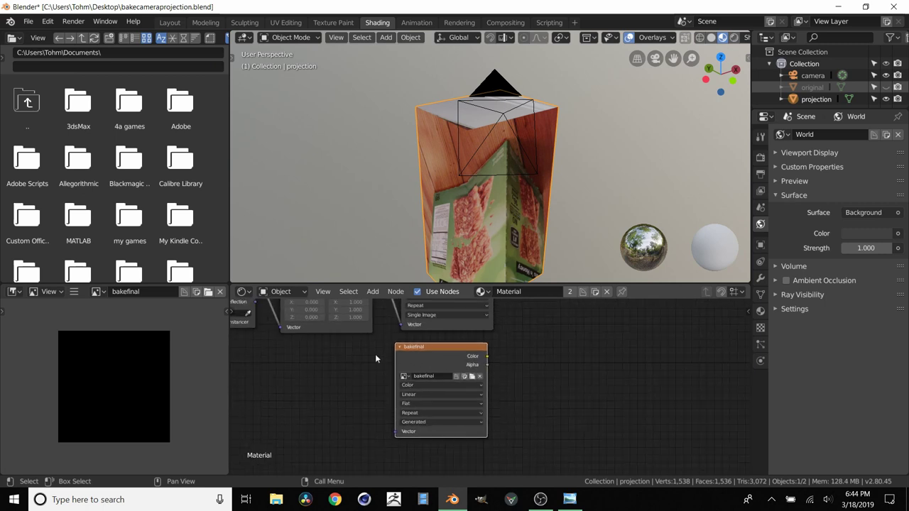
middle_click_drag(462, 355, 387, 404)
left_click_drag(374, 398, 393, 402)
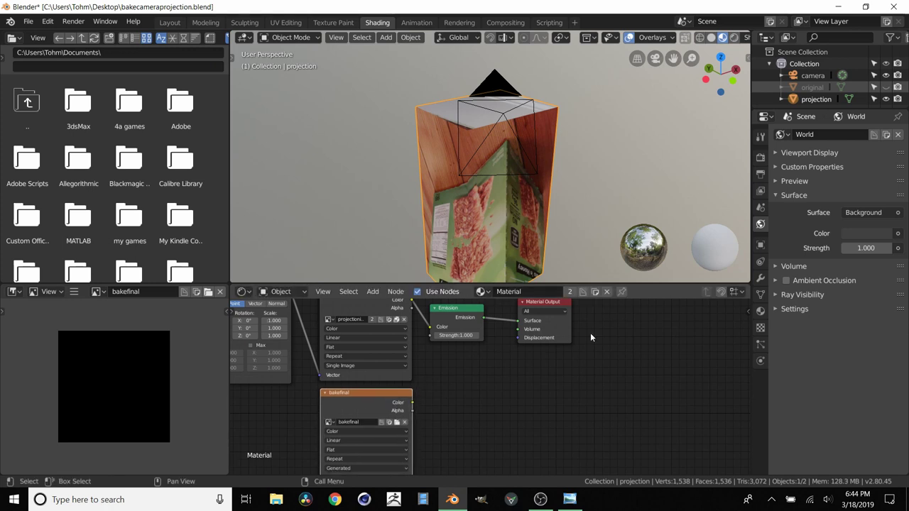
left_click(762, 159)
left_click(790, 386)
scroll(796, 387, "down", 3)
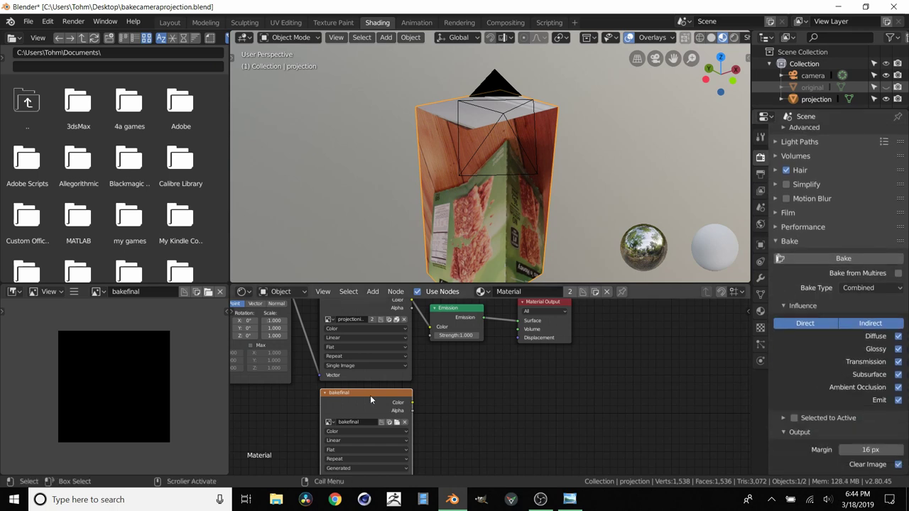
left_click_drag(370, 399, 373, 404)
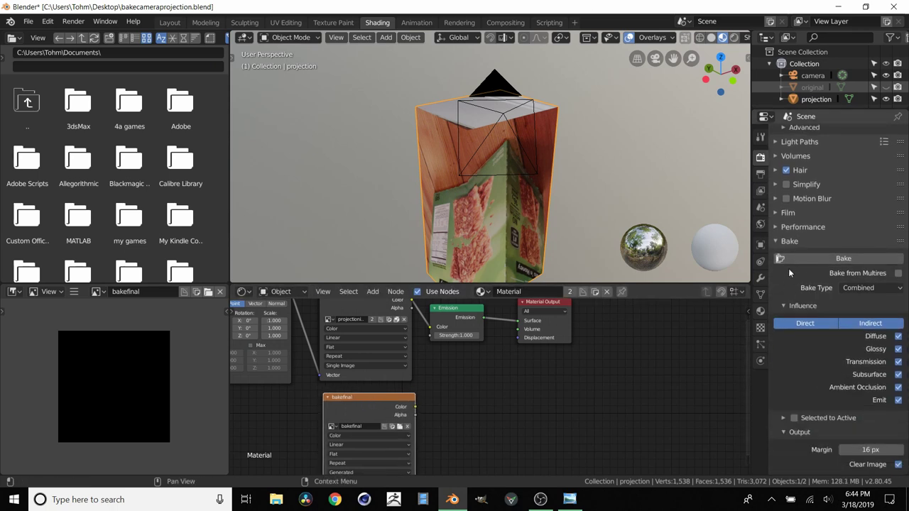
Select the projection object and expand its UV maps list to check which map is active for baking.
left_click(760, 293)
middle_click_drag(516, 179, 642, 189)
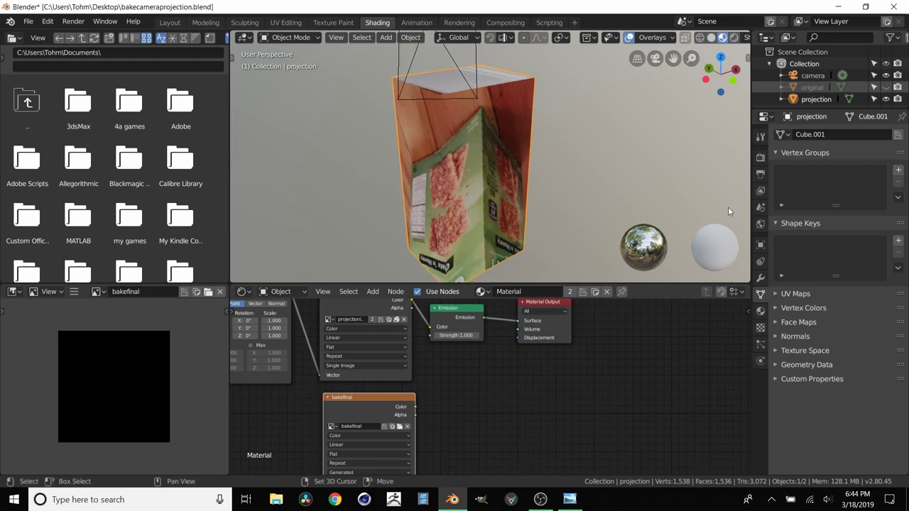
left_click(810, 101)
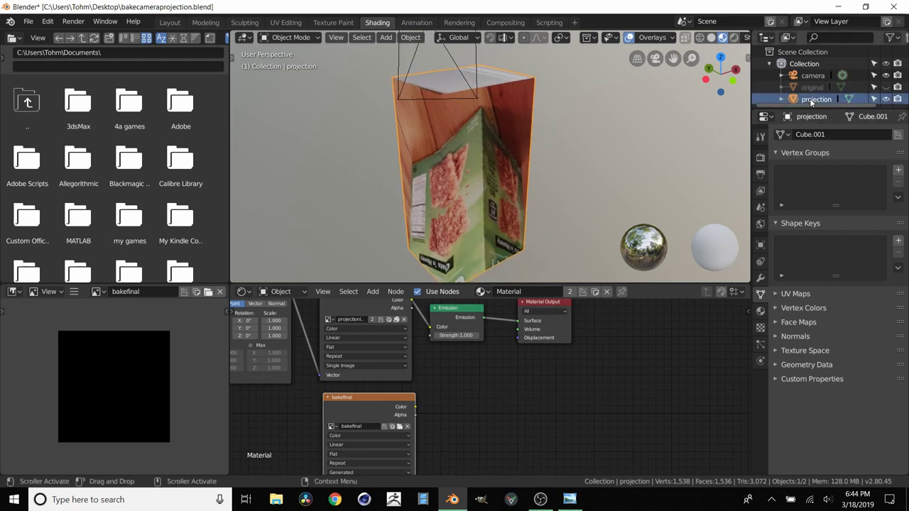
left_click(792, 294)
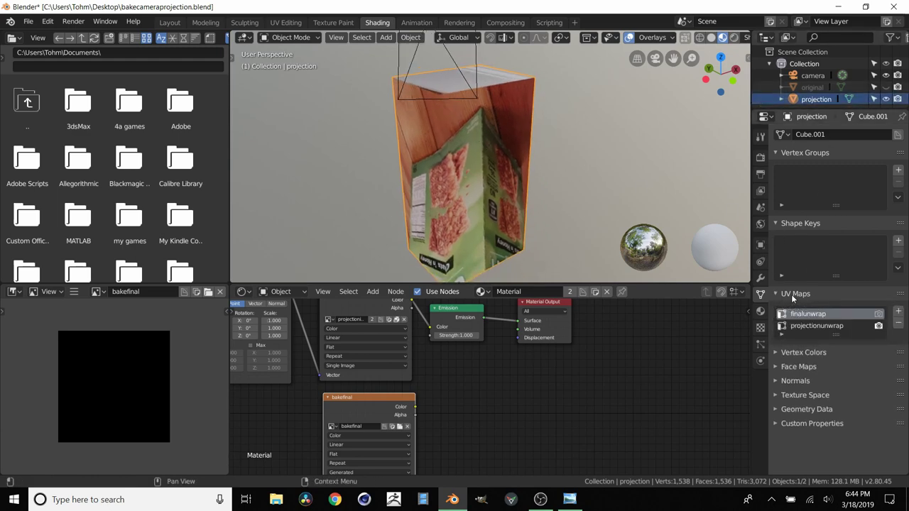
Compare how the projectionunwrap and finalunwrap maps look on the projection object, leaving finalunwrap active for the bake.
left_click(831, 327)
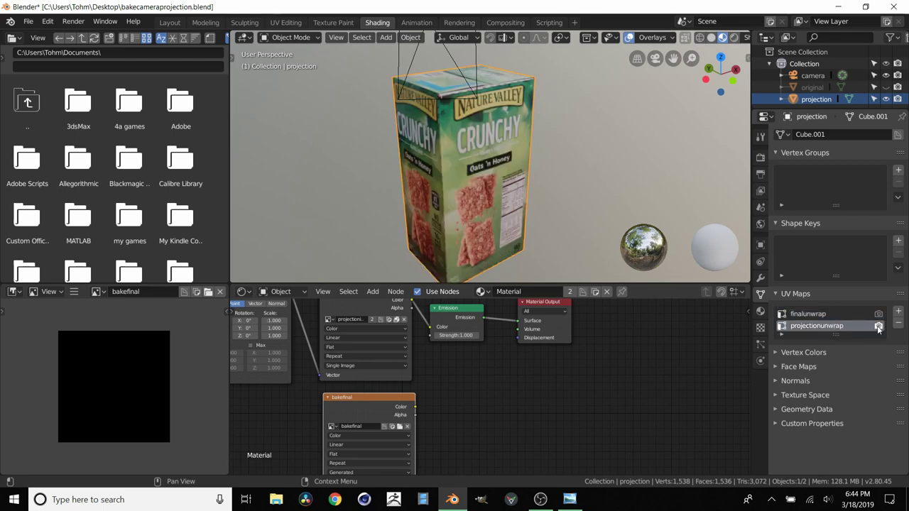
left_click(810, 317)
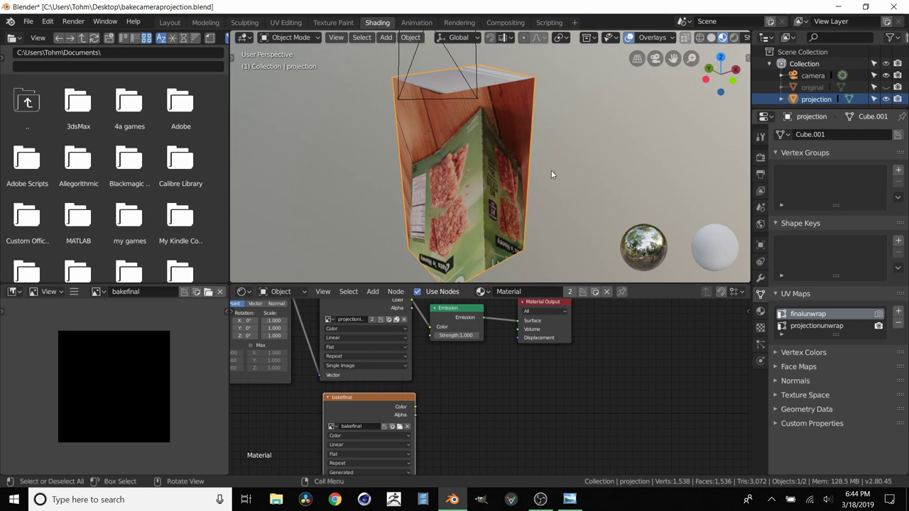
middle_click_drag(515, 126, 469, 141)
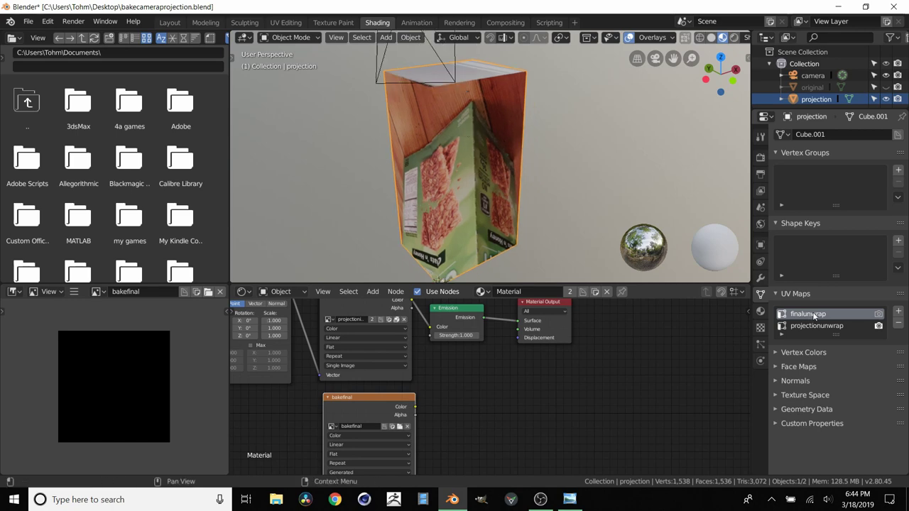
Set the bake type to Emit in the render properties and check the Emission node setup.
left_click(760, 157)
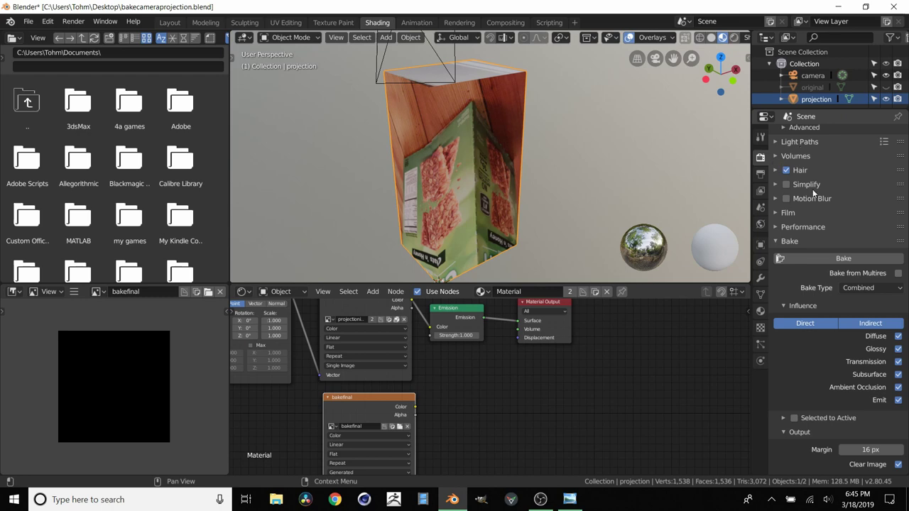
left_click(856, 288)
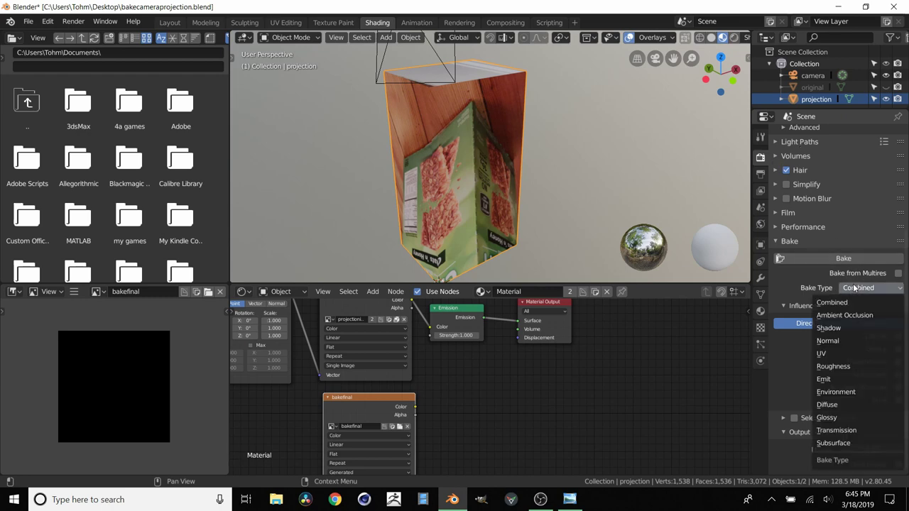
left_click(837, 379)
middle_click_drag(497, 317, 468, 360)
left_click_drag(428, 354, 431, 355)
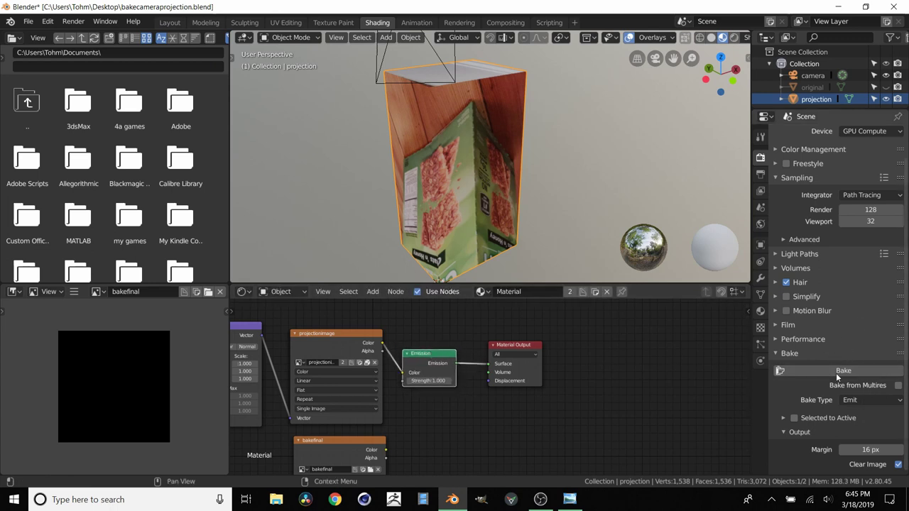
Recheck the projection object's active UV map, start an Emit bake and cancel it while it is running.
left_click(762, 295)
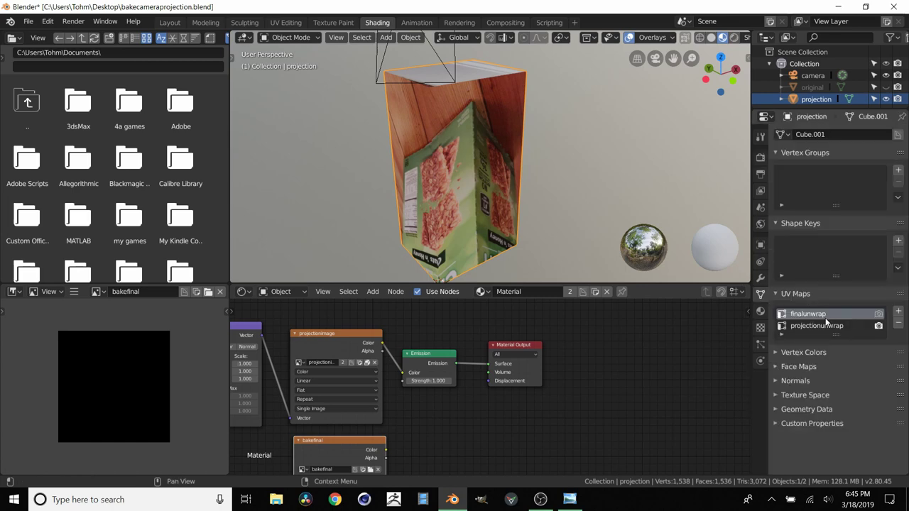
left_click(761, 157)
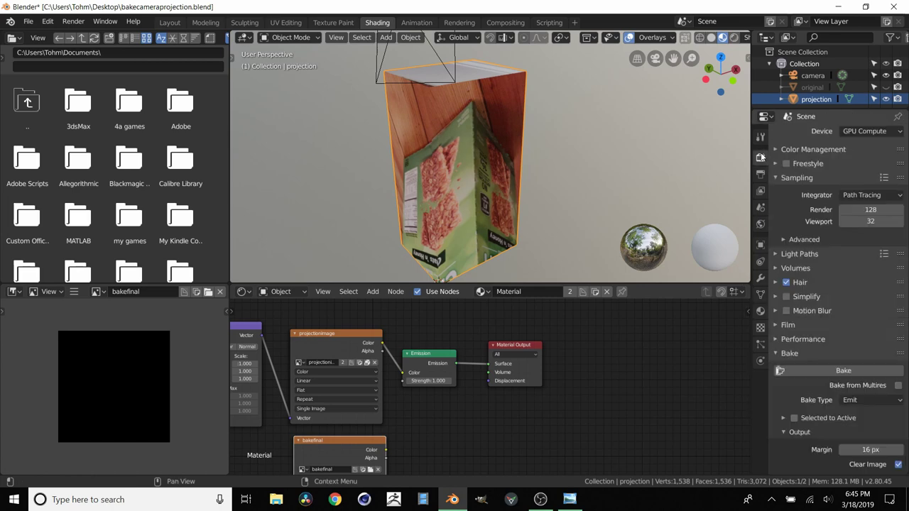
left_click(843, 370)
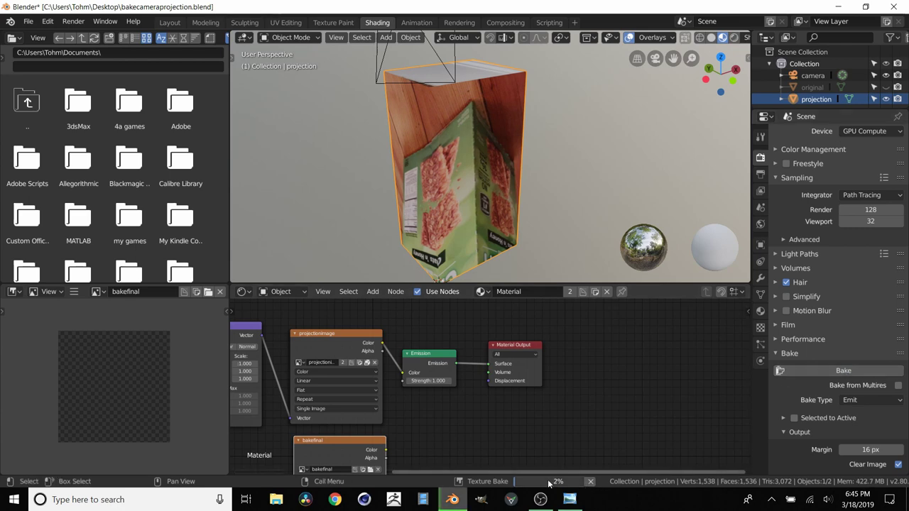
left_click(590, 481)
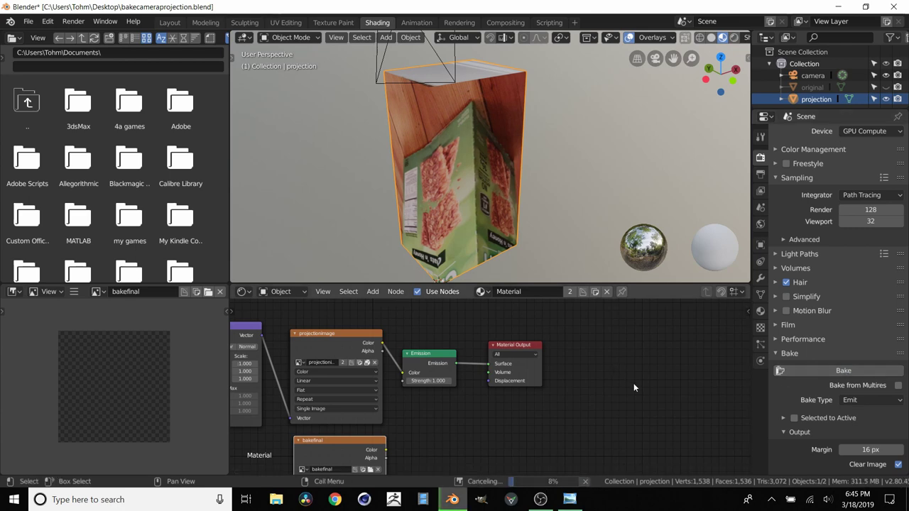
Set the render samples to 200, bake the emission into bakefinal and enlarge the image editor to view the result.
left_click(865, 209)
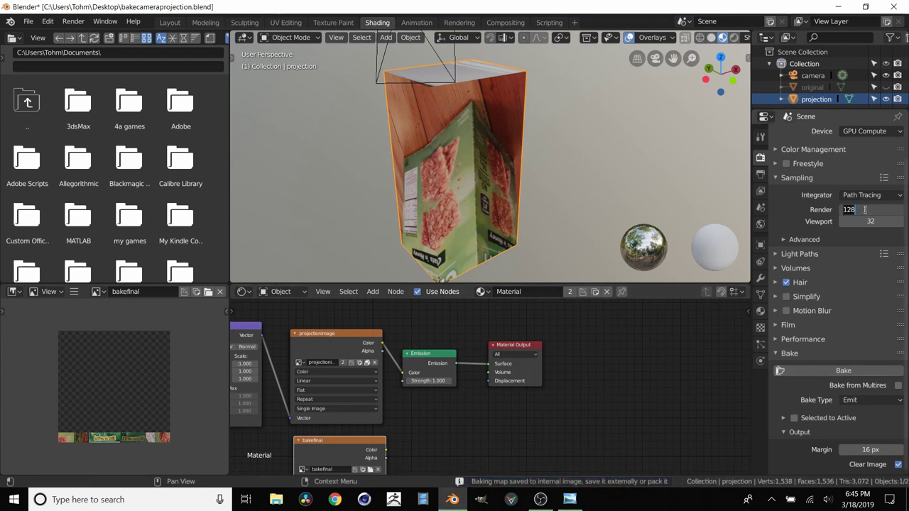
type("200")
key("Return")
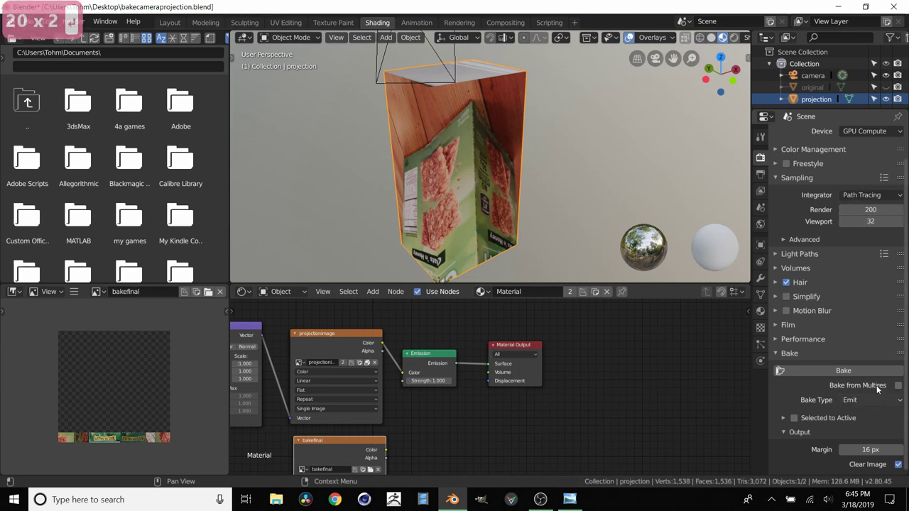
left_click(852, 370)
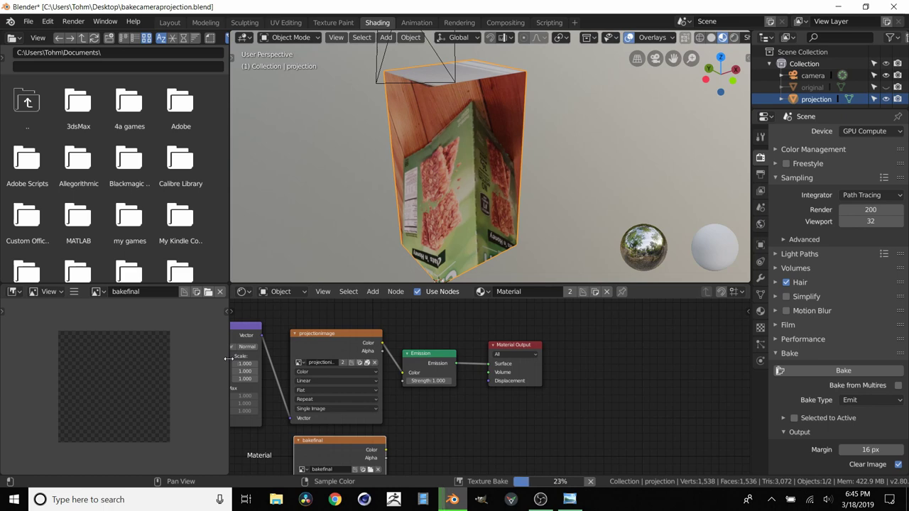
left_click_drag(229, 358, 242, 359)
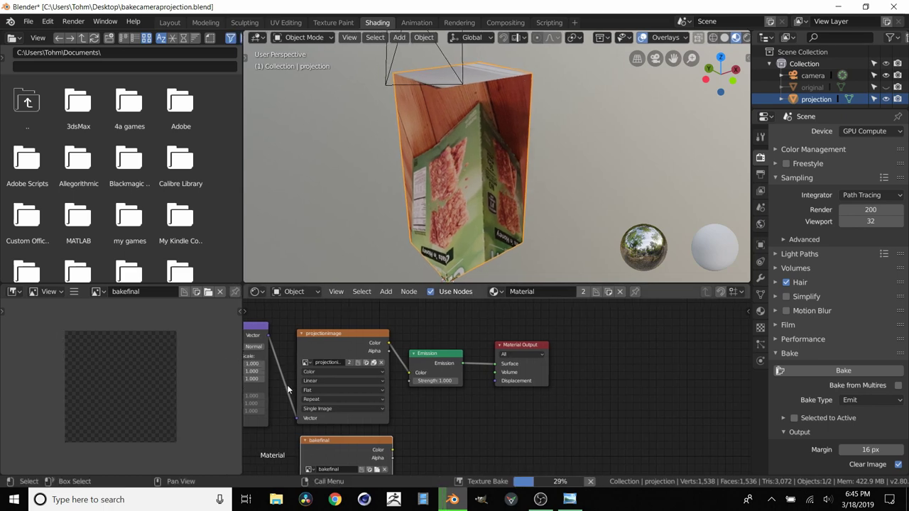
scroll(156, 367, "up", 1)
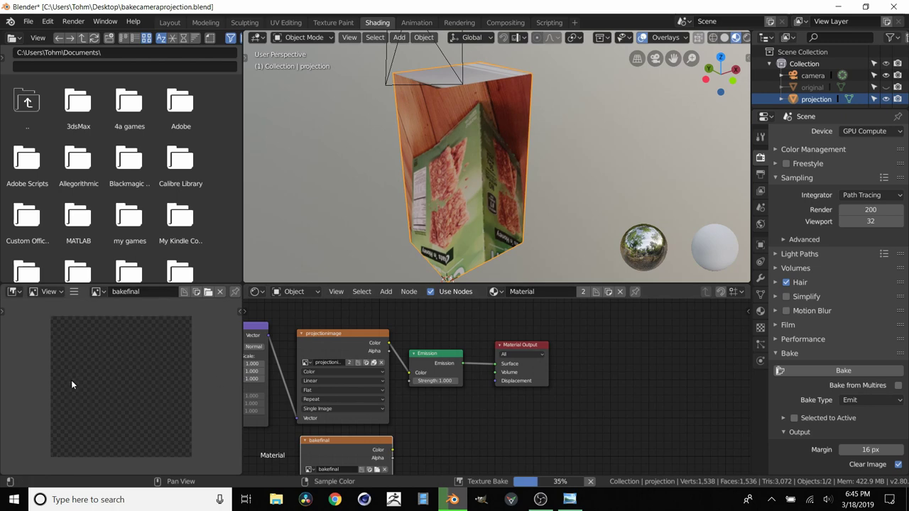
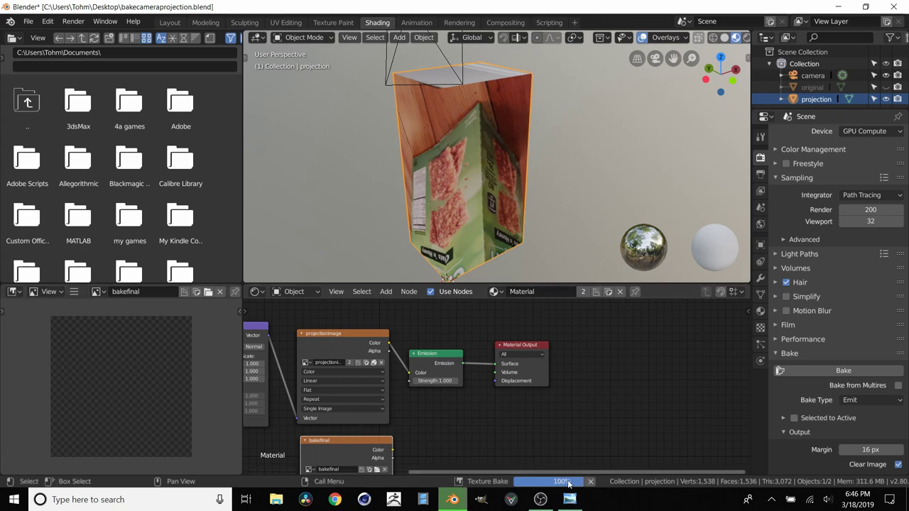
scroll(124, 412, "up", 2)
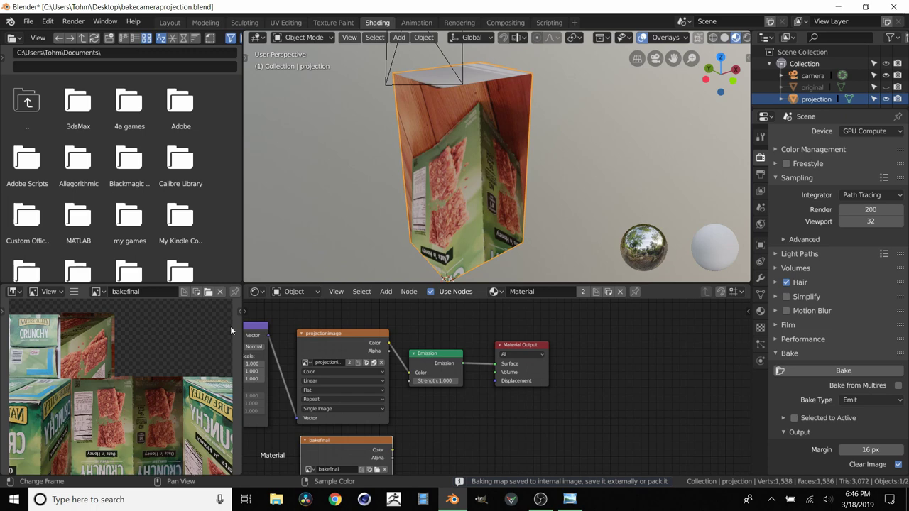
Switch to the UV Editing workspace, show the bakefinal image behind the UVs and deselect all faces.
left_click(297, 22)
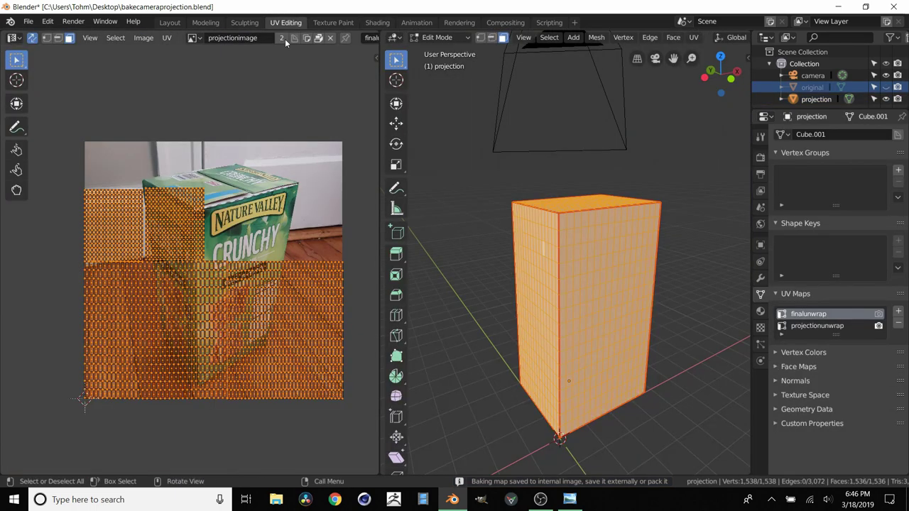
left_click(193, 38)
left_click(217, 55)
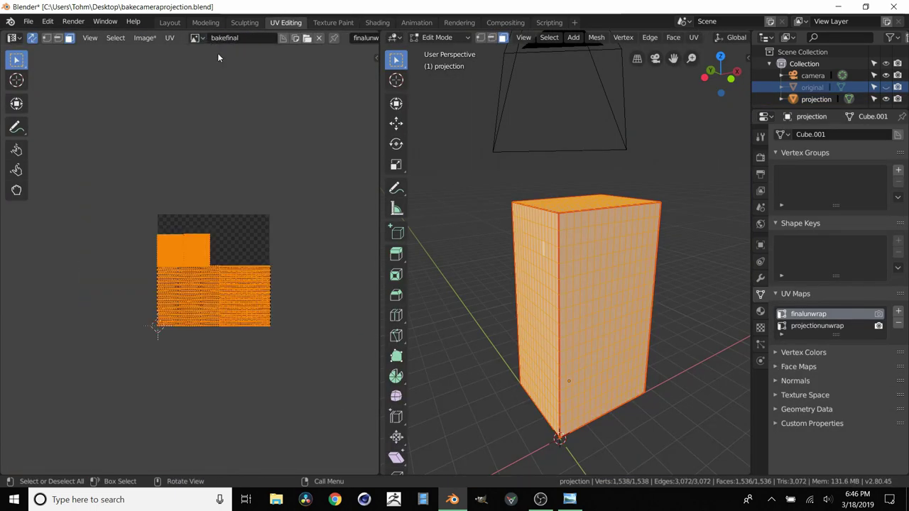
left_click(468, 203)
Examine how the baked box sides and top line up with the finalunwrap islands in bakefinal.
scroll(229, 291, "up", 4)
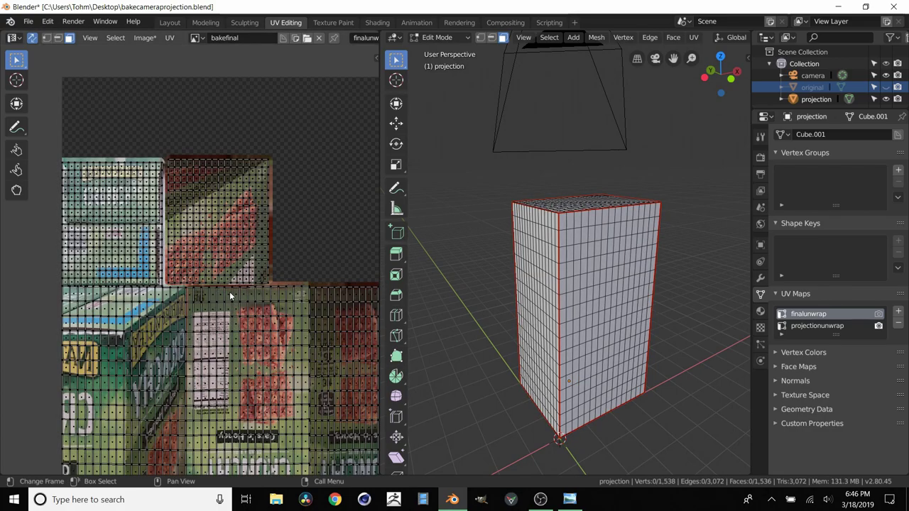
middle_click_drag(242, 297, 106, 237)
middle_click_drag(188, 228, 252, 233)
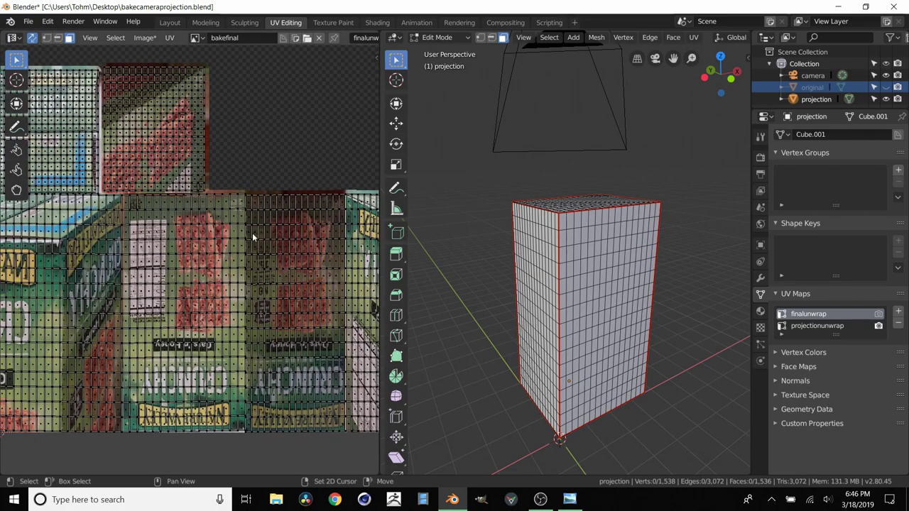
scroll(252, 234, "down", 1)
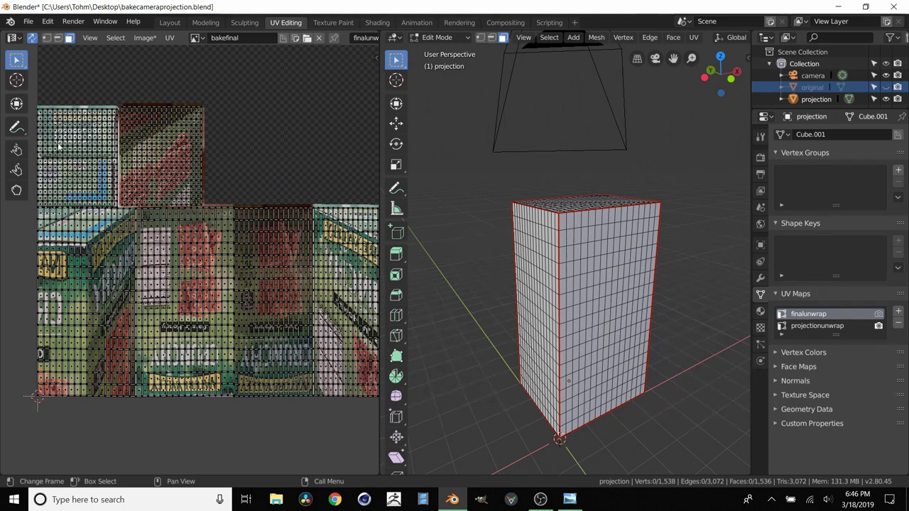
scroll(57, 154, "up", 3)
middle_click_drag(161, 199, 220, 274)
scroll(221, 273, "up", 2)
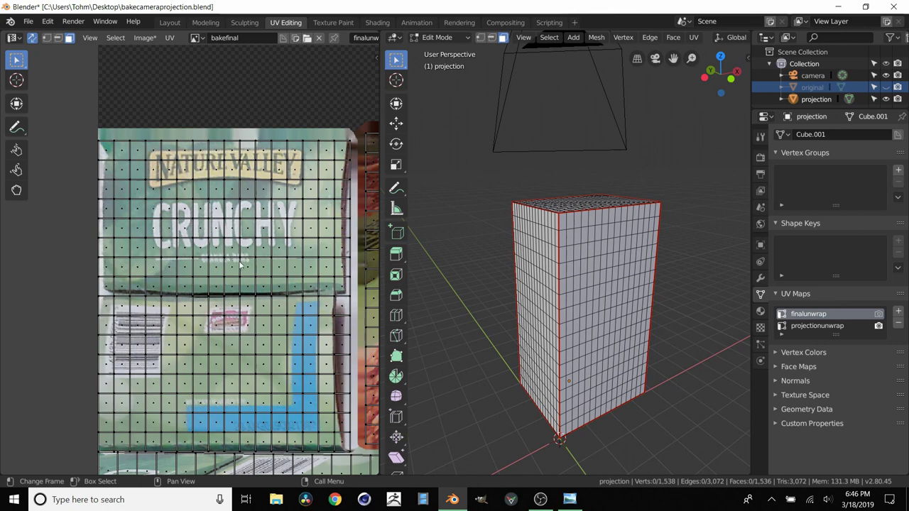
Select the linked UV island of the box top to locate it on the model, and drop that selection.
key("l")
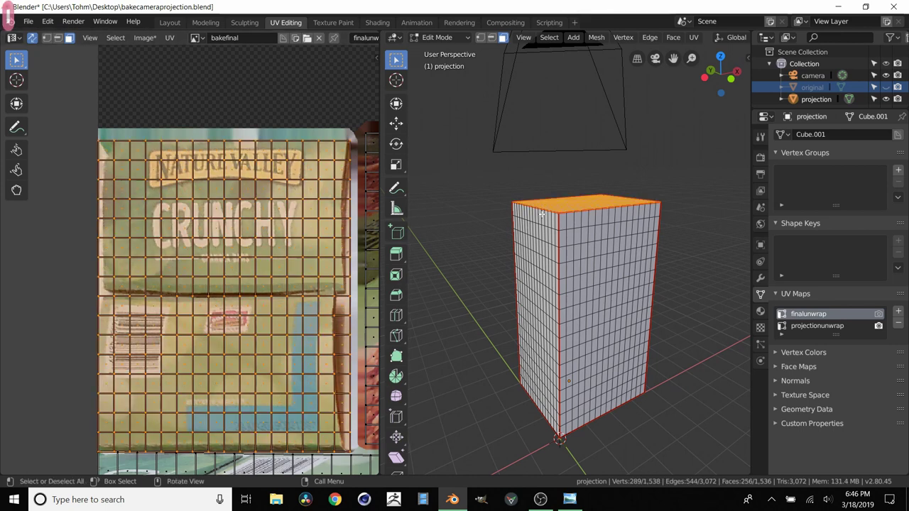
middle_click_drag(534, 219, 566, 212)
left_click(61, 232)
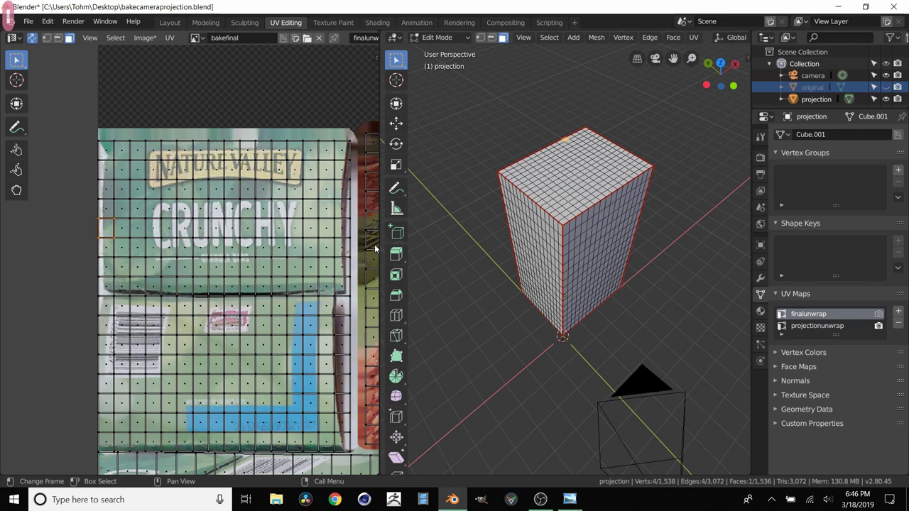
middle_click_drag(540, 270, 515, 274)
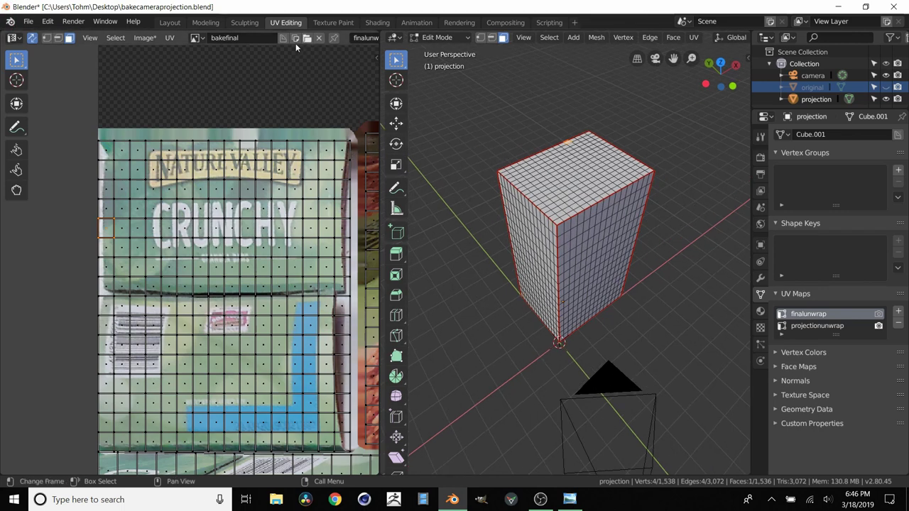
Show projectionimage in the UV editor and examine the box top in the original photo.
left_click(195, 37)
left_click(228, 66)
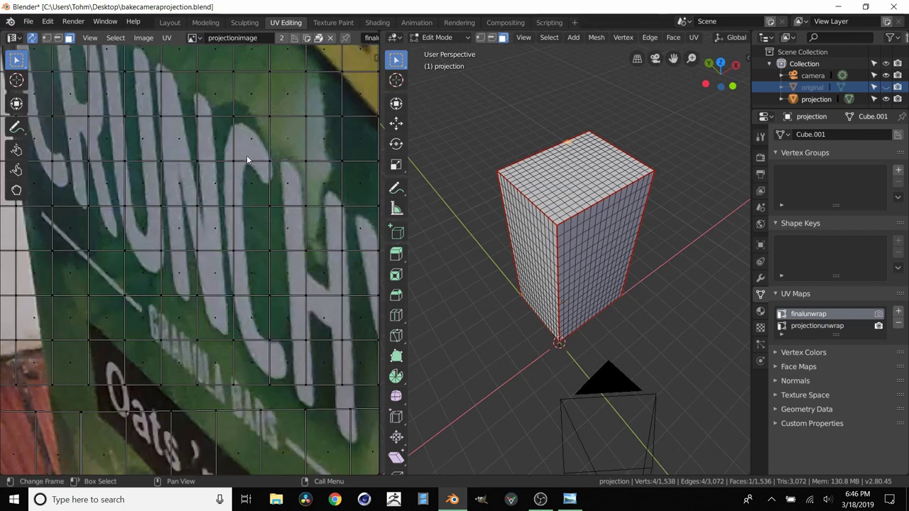
scroll(193, 103, "down", 4)
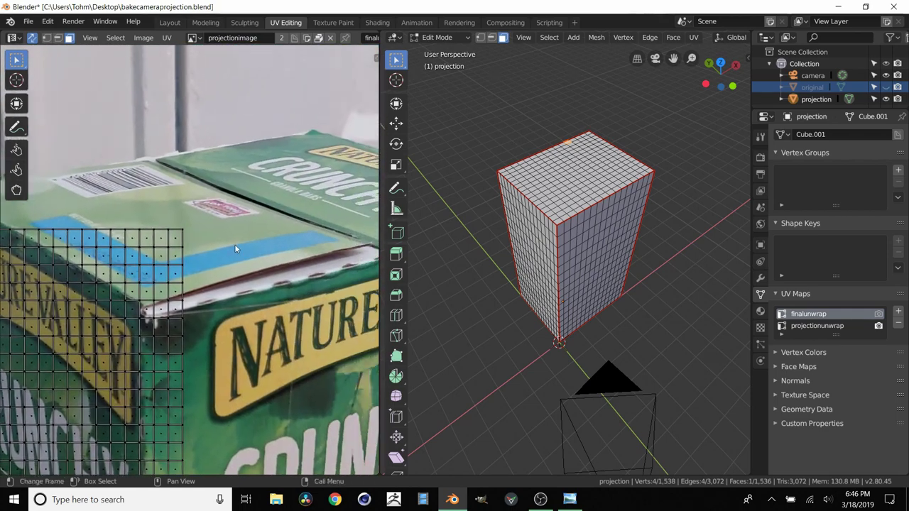
scroll(238, 245, "down", 2)
scroll(210, 292, "down", 2)
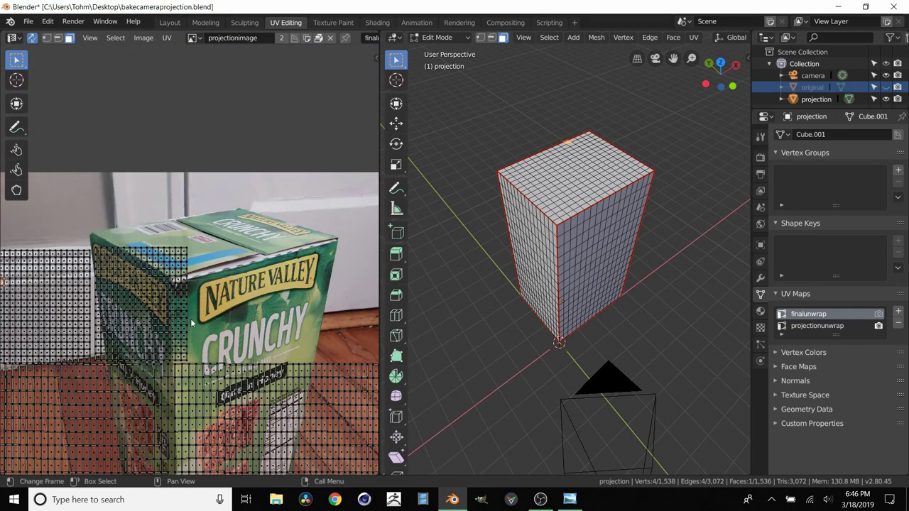
scroll(225, 243, "down", 4)
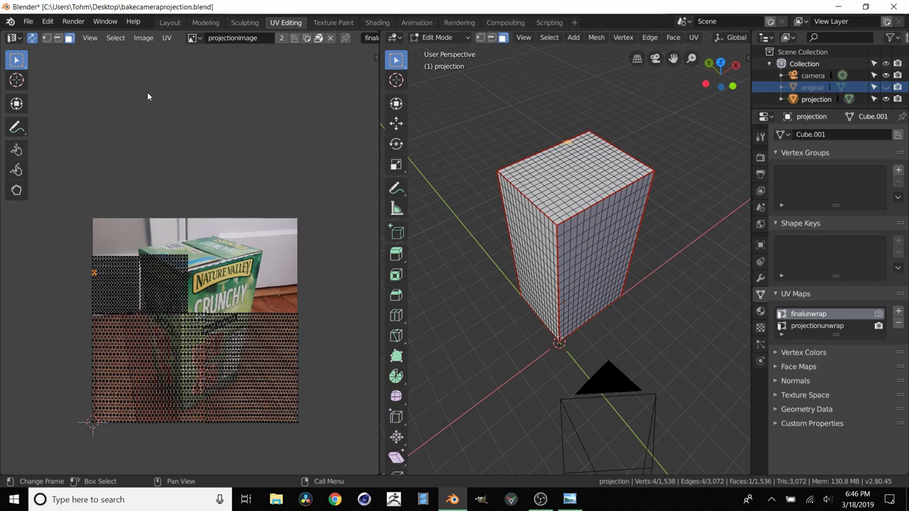
scroll(200, 247, "up", 5)
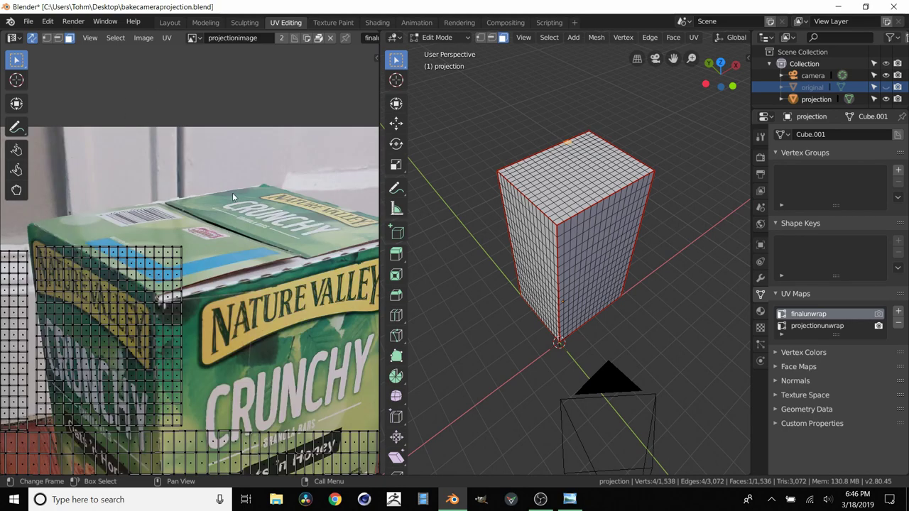
Show bakefinal in the UV editor again and compare its flattened box top with the original photo.
left_click(193, 37)
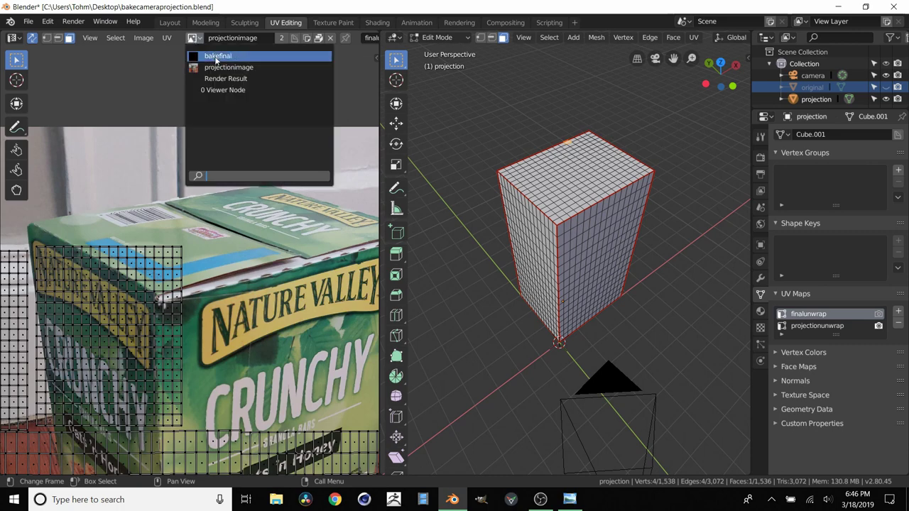
left_click(217, 55)
scroll(166, 270, "up", 3)
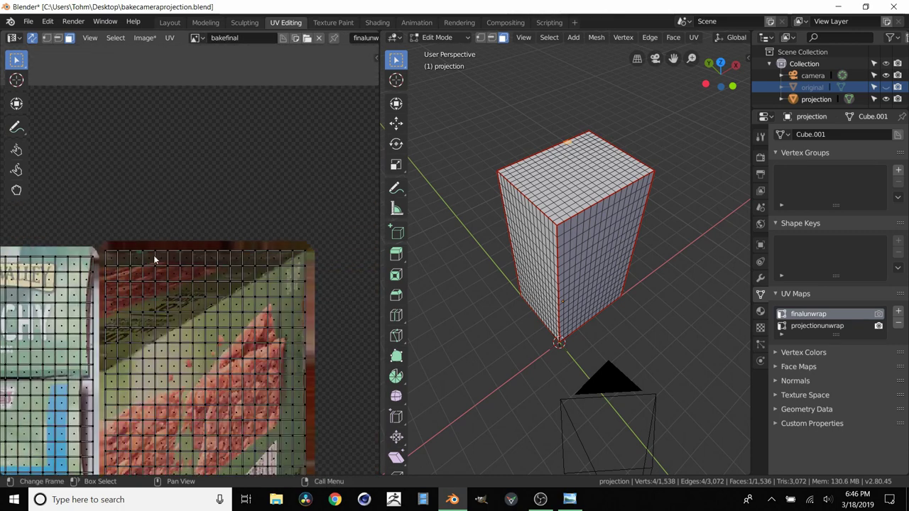
middle_click_drag(162, 250, 293, 193)
middle_click_drag(92, 268, 138, 222)
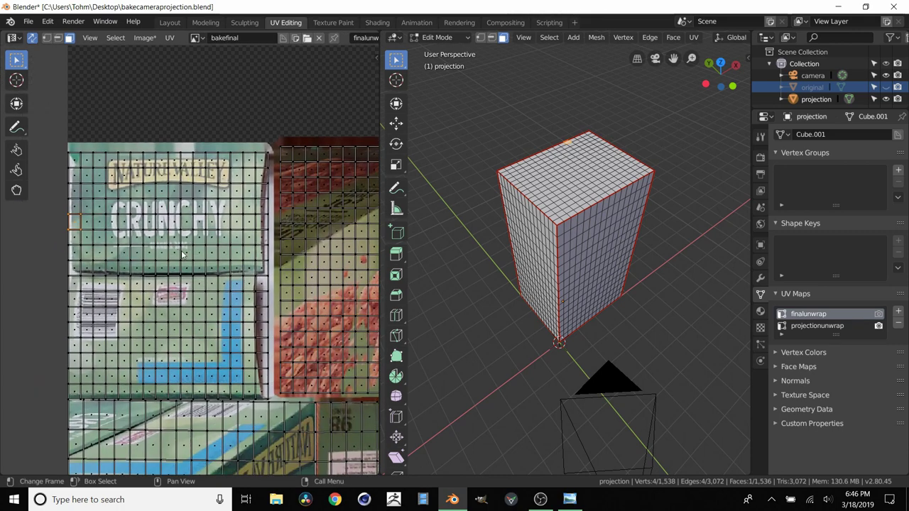
scroll(182, 254, "down", 2)
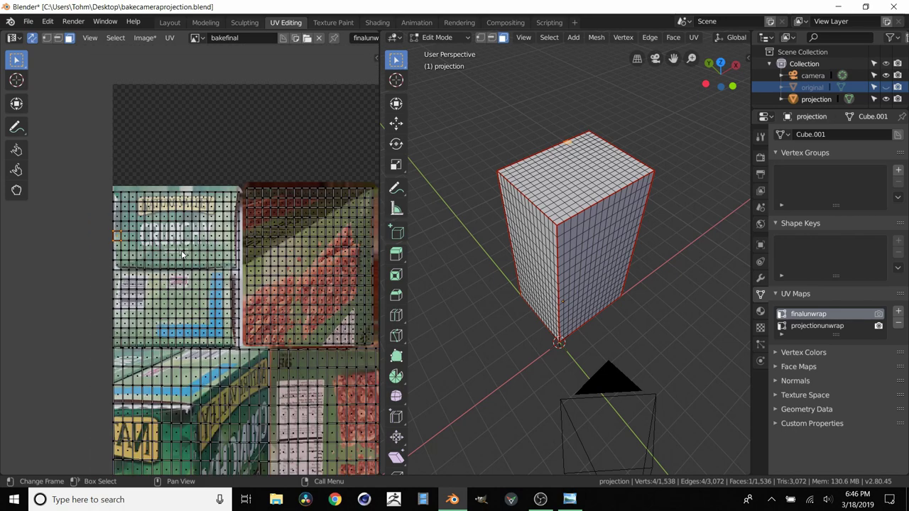
Select the linked faces of the box's visible sides and top on the model and examine their islands in bakefinal.
scroll(190, 262, "down", 2)
middle_click_drag(425, 276, 590, 257)
key("l")
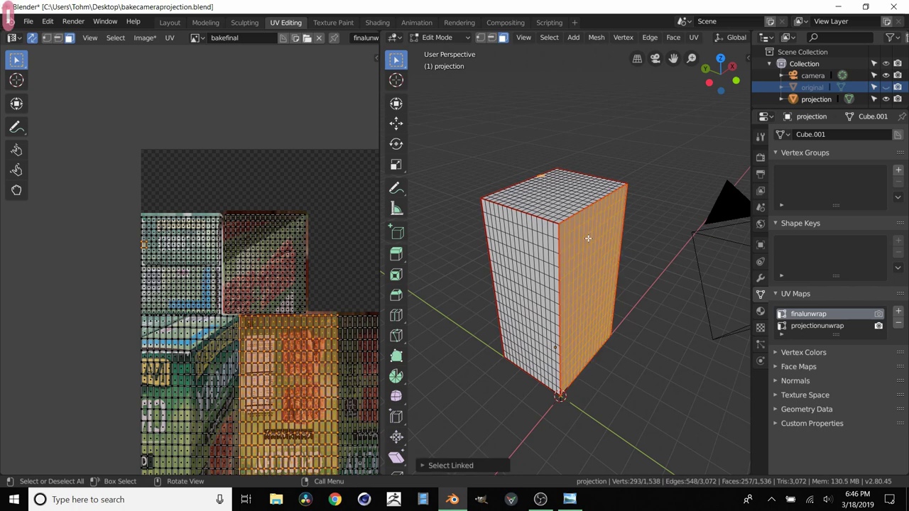
key("l")
key("l")
middle_click_drag(567, 256, 589, 355)
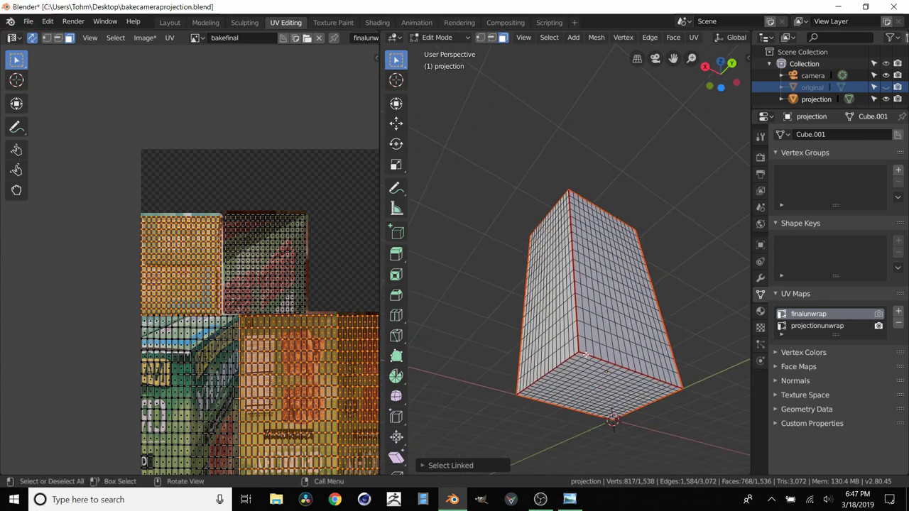
middle_click_drag(592, 270, 423, 381)
middle_click_drag(480, 316, 581, 272)
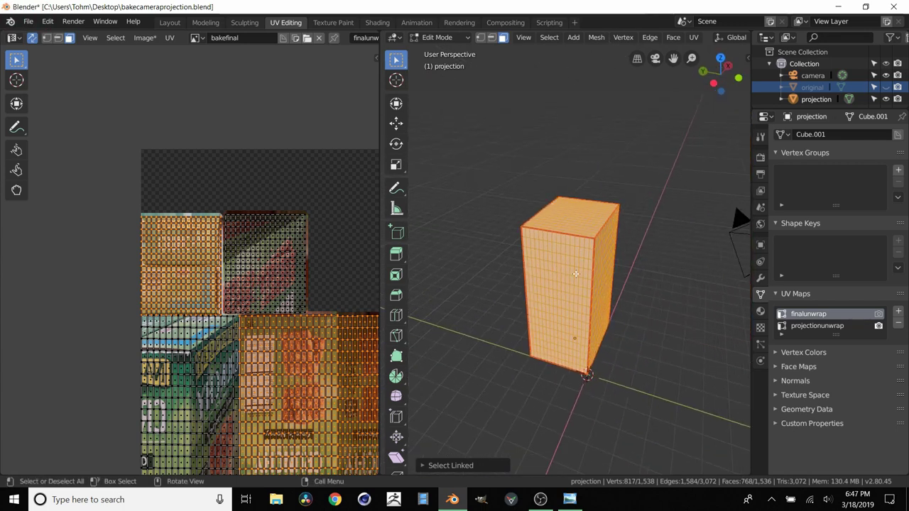
scroll(277, 311, "up", 4)
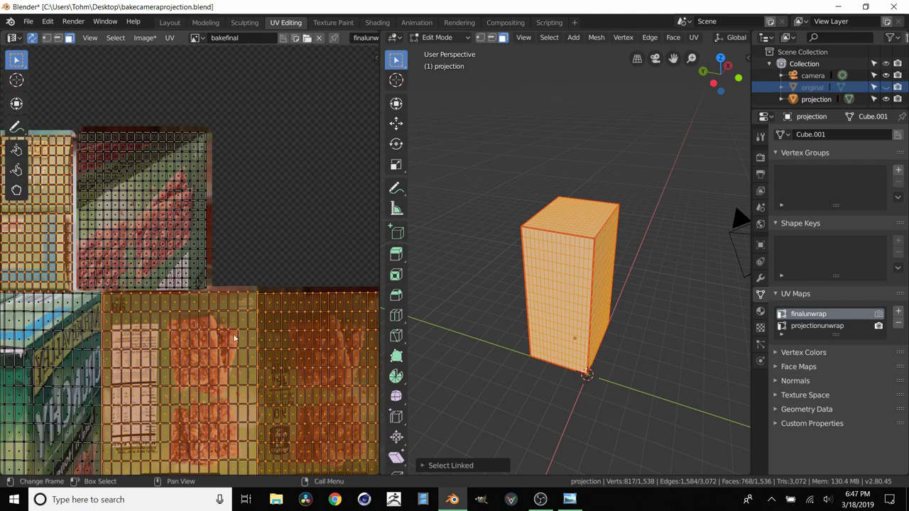
scroll(263, 291, "down", 2)
middle_click_drag(170, 315, 173, 266)
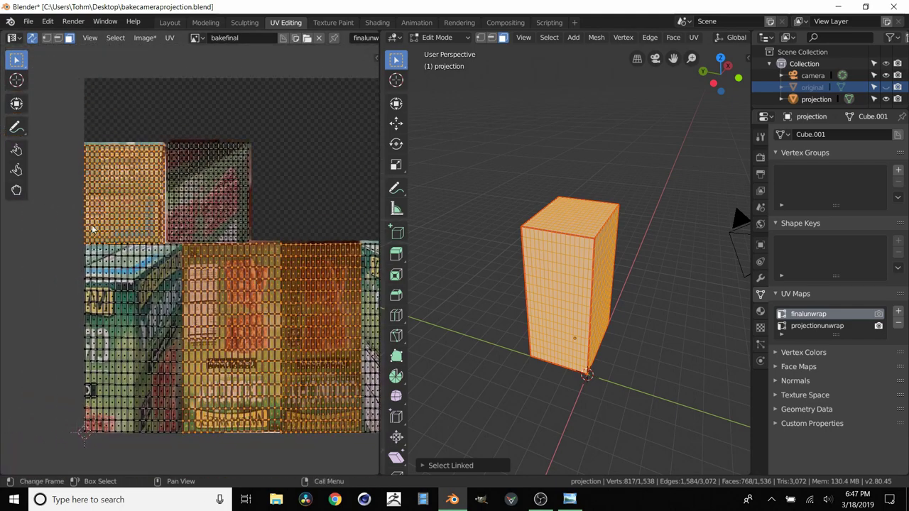
Move the projection object aside in the Layout workspace, and delete it together with the camera.
left_click(169, 24)
middle_click_drag(388, 217, 412, 160)
scroll(433, 210, "down", 3)
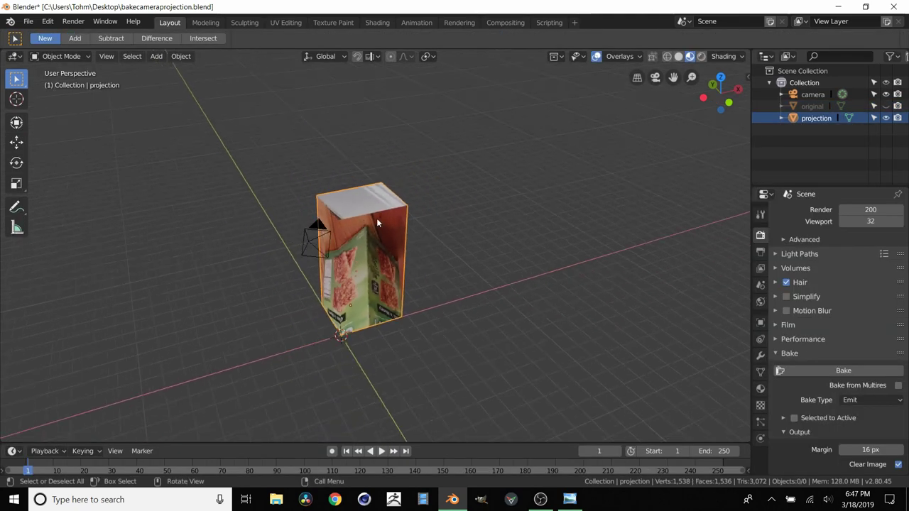
key("g")
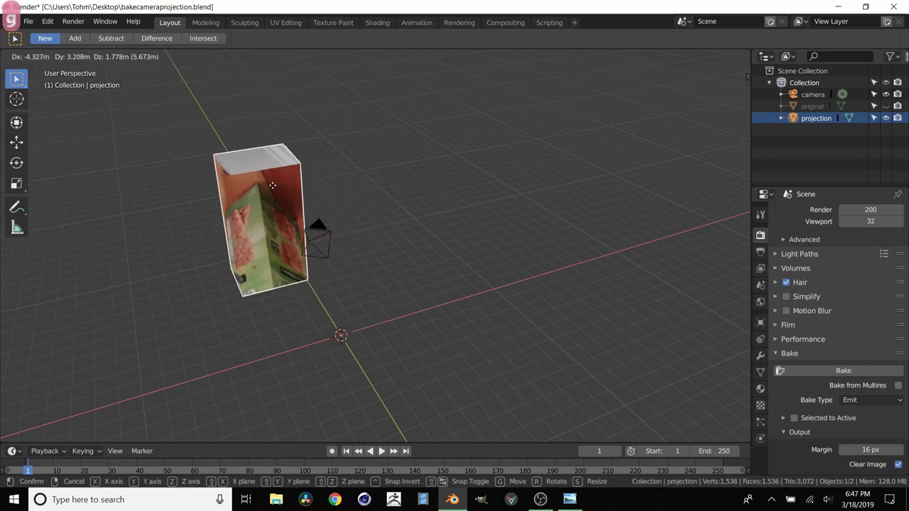
left_click(269, 170)
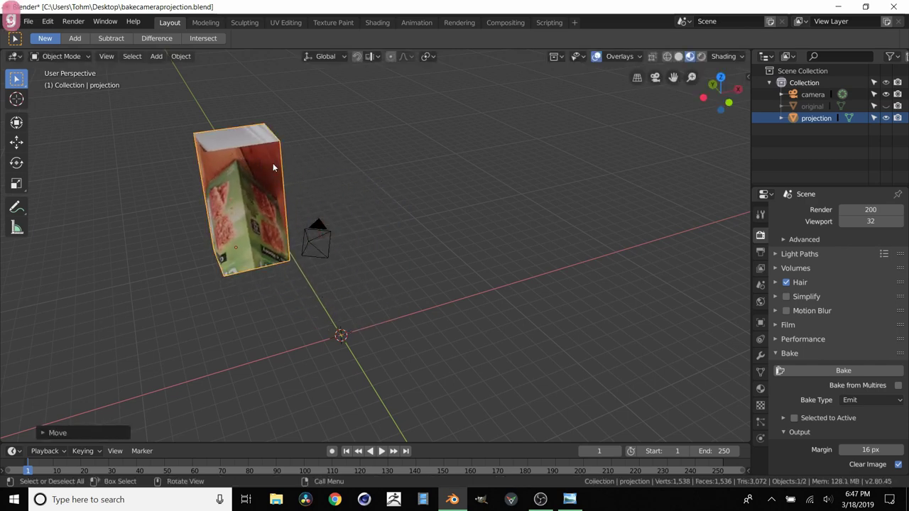
key("x")
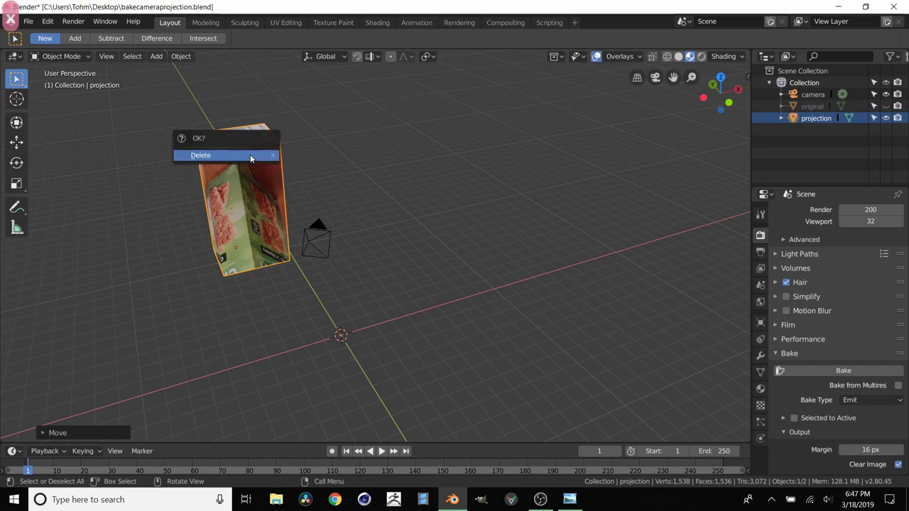
left_click(250, 154)
left_click(328, 245)
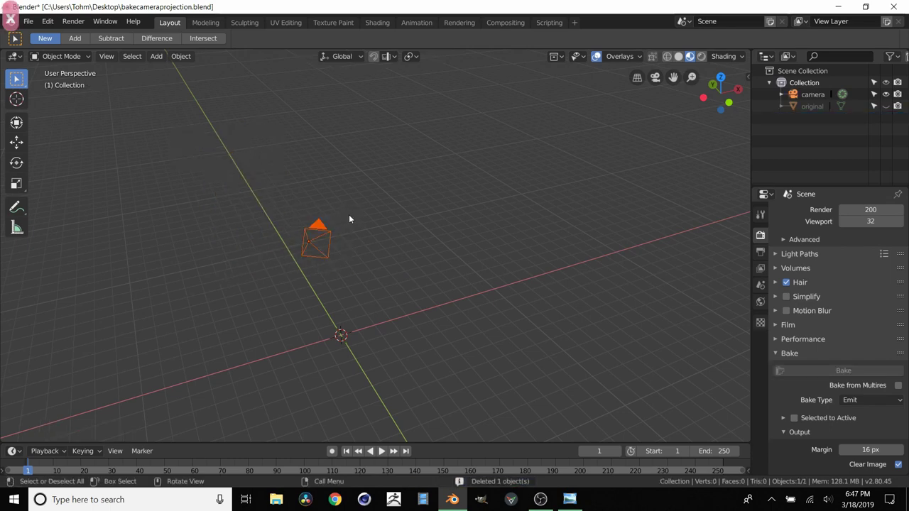
key("x")
left_click(332, 223)
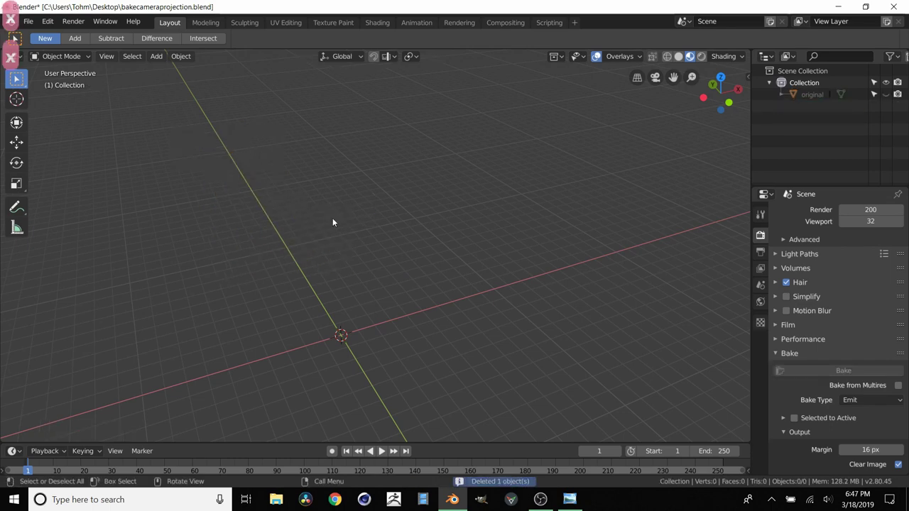
Unhide the original box and select it in the viewport.
left_click(885, 94)
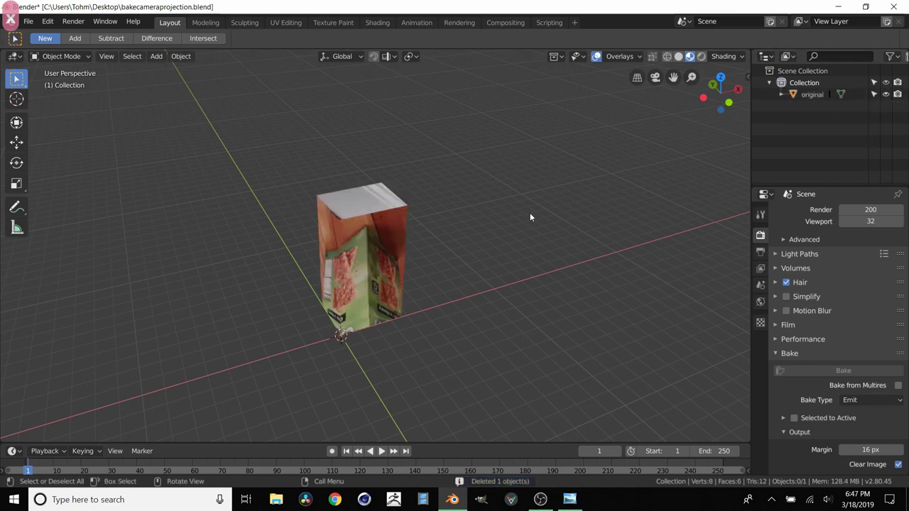
scroll(379, 293, "up", 2)
middle_click_drag(338, 277, 369, 198)
left_click(347, 213)
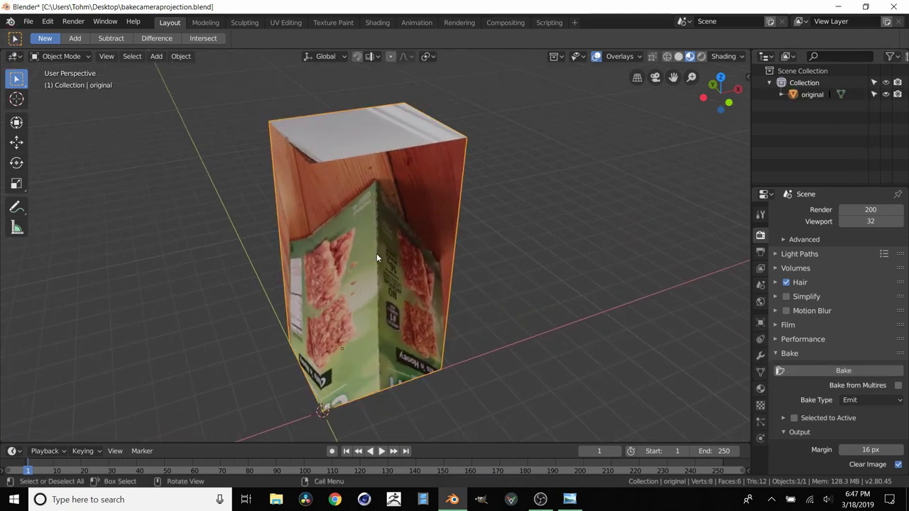
scroll(330, 218, "down", 3)
middle_click_drag(314, 222, 432, 190)
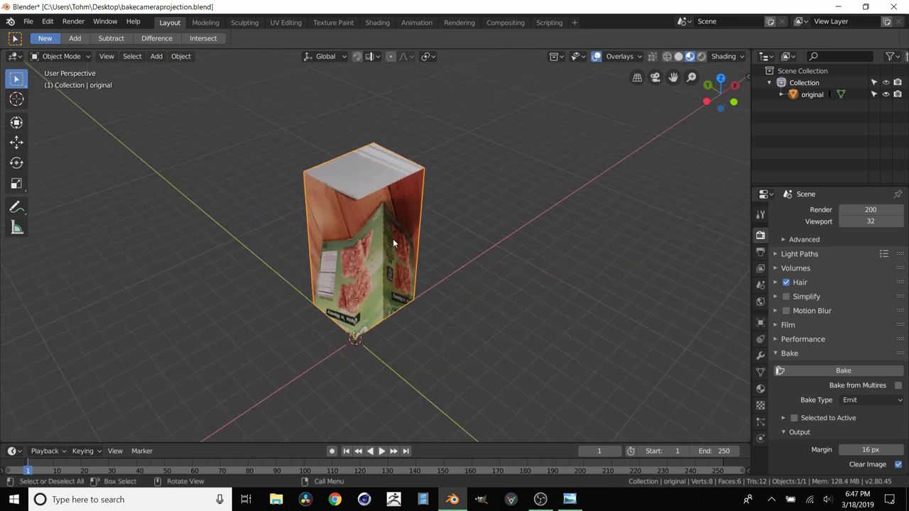
Link the bakefinal texture directly to the Material Output surface in the Shading workspace and view it on the box.
left_click(377, 22)
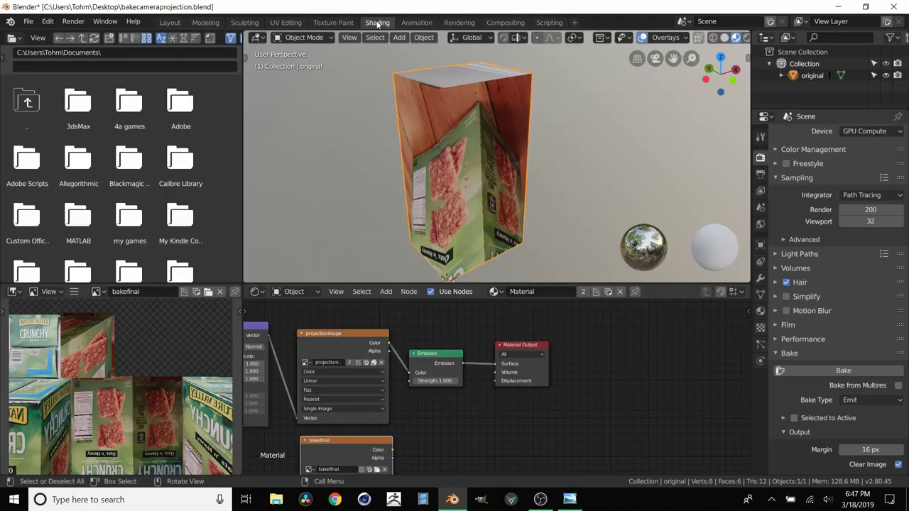
mouse_move(383, 348)
middle_mouse_down()
mouse_move(419, 326)
mouse_move(482, 460)
middle_mouse_up()
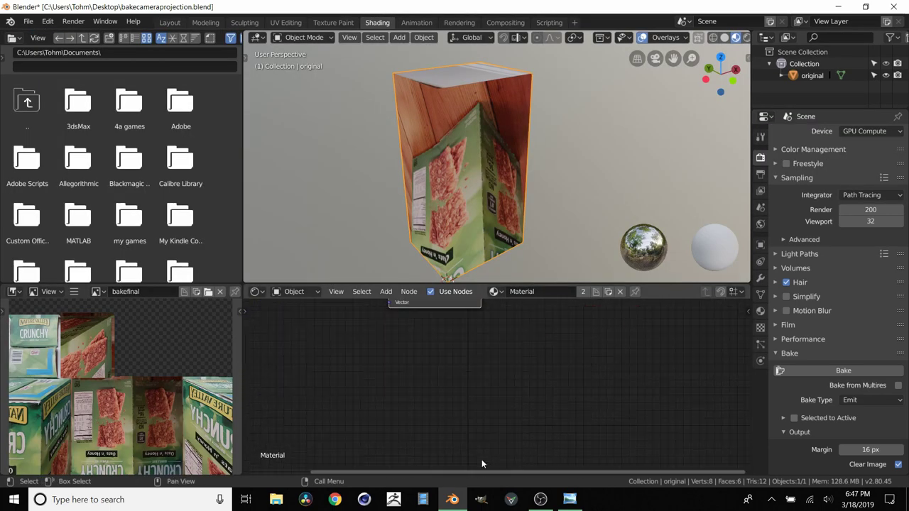
scroll(436, 389, "down", 2)
middle_click_drag(467, 379, 395, 411)
left_click_drag(396, 415, 506, 353)
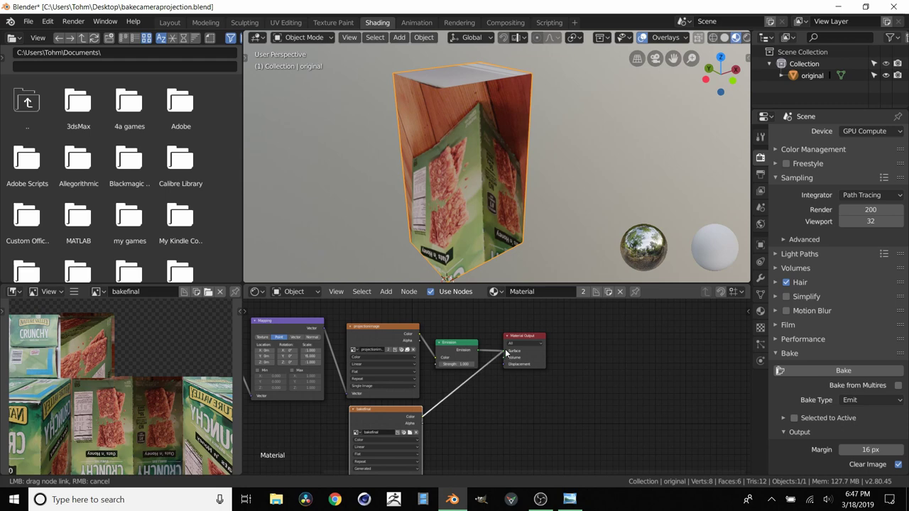
middle_click_drag(442, 201, 451, 205)
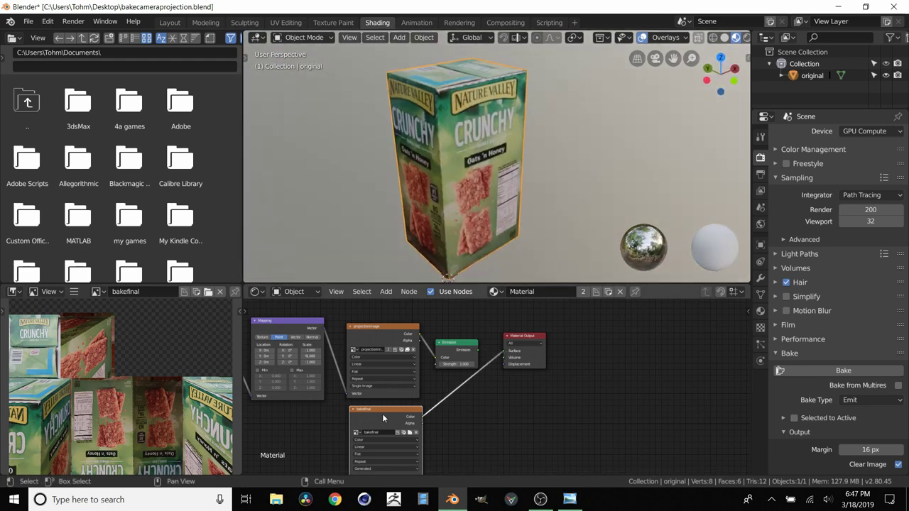
Delete the separate bakefinal texture node and reconnect the Emission shader to the Material Output surface.
key("x")
middle_click_drag(372, 349, 429, 374)
scroll(429, 374, "up", 4)
left_click_drag(573, 362, 624, 363)
middle_click_drag(461, 325, 515, 343)
left_click_drag(583, 363, 591, 358)
middle_click_drag(309, 340, 347, 340)
Set the image of the projectionimage texture node to bakefinal and check the box.
left_click(413, 378)
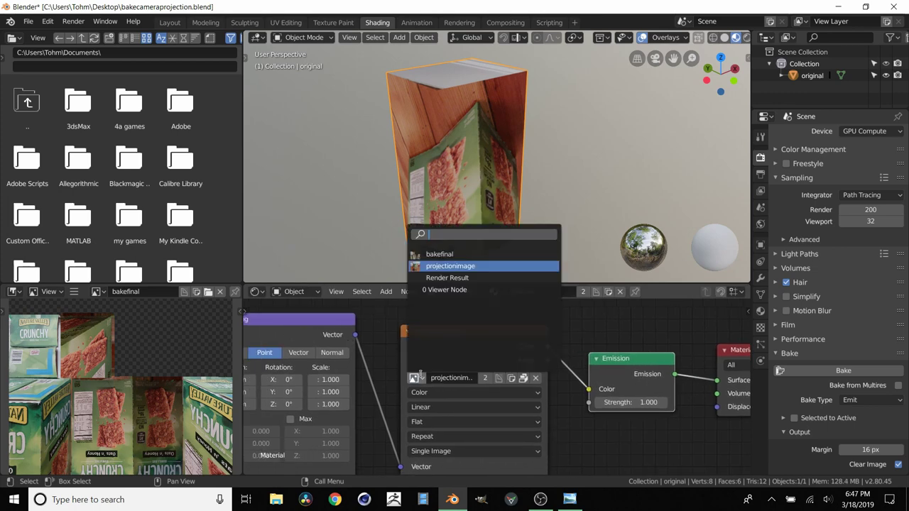
left_click(431, 257)
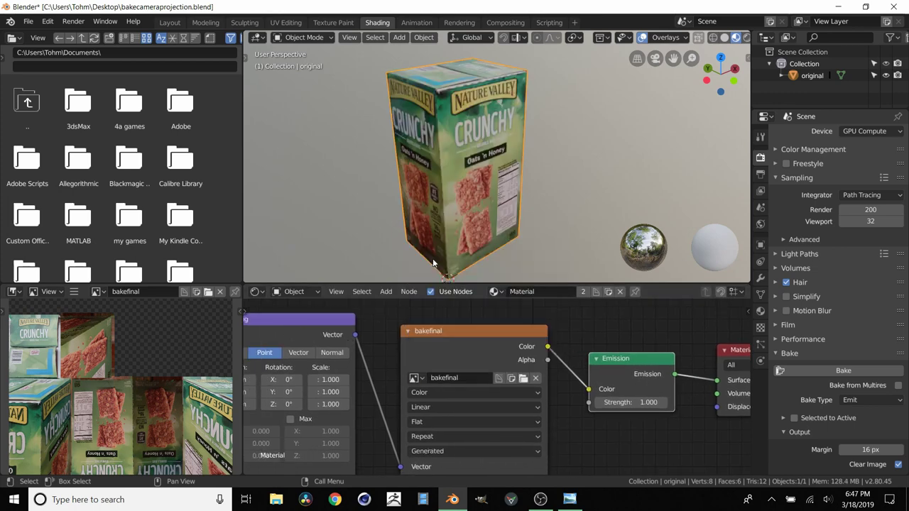
middle_click_drag(435, 193, 472, 220)
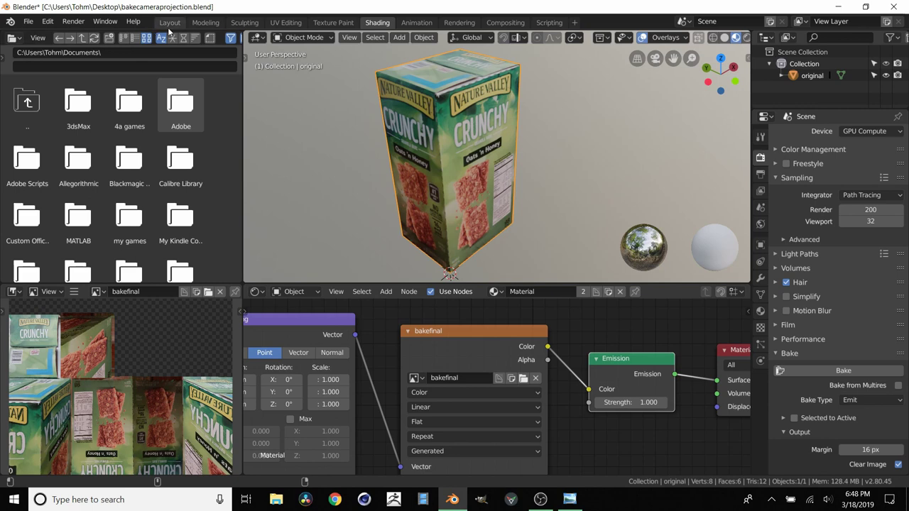
Show the original box's UV maps in the Layout workspace and examine the baked texture on the model.
left_click(170, 22)
scroll(370, 241, "up", 3)
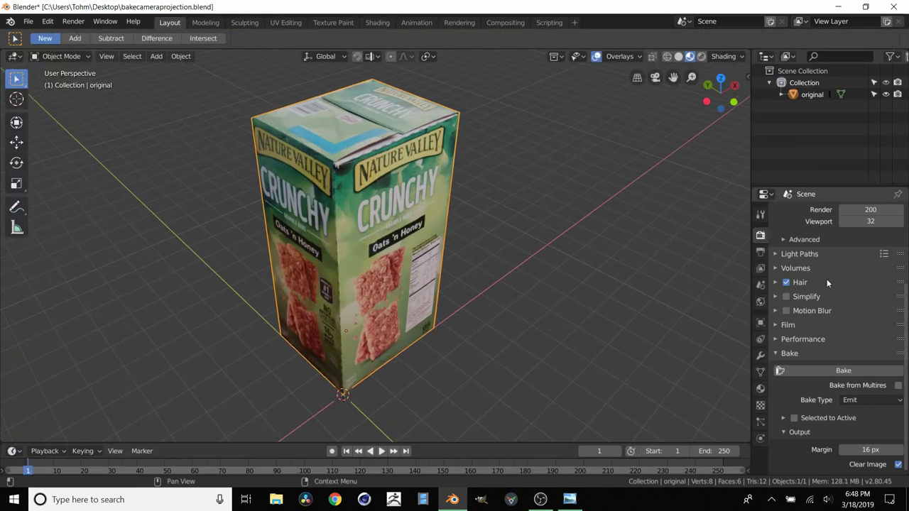
left_click(760, 370)
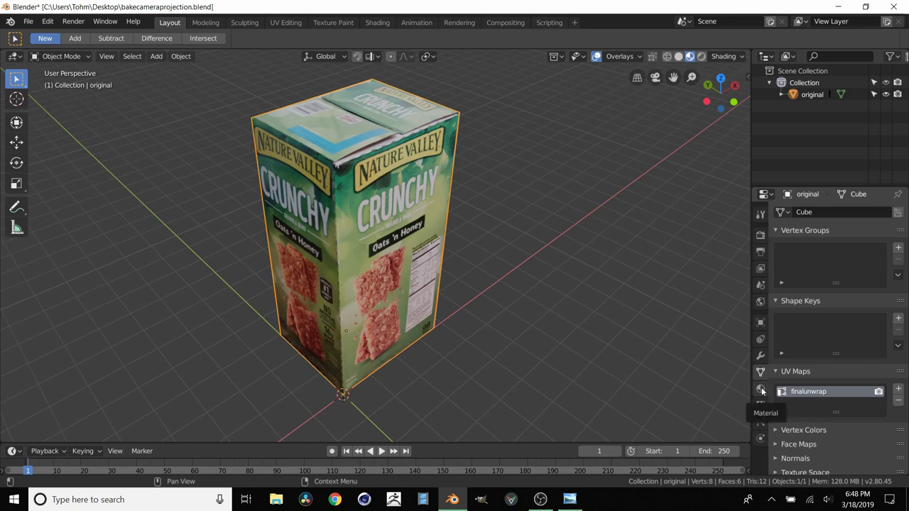
middle_click_drag(436, 201, 478, 222)
scroll(478, 223, "down", 2)
scroll(362, 249, "up", 2)
Move the box's top face freely in Edit Mode to test how the baked texture follows the geometry.
key("Tab")
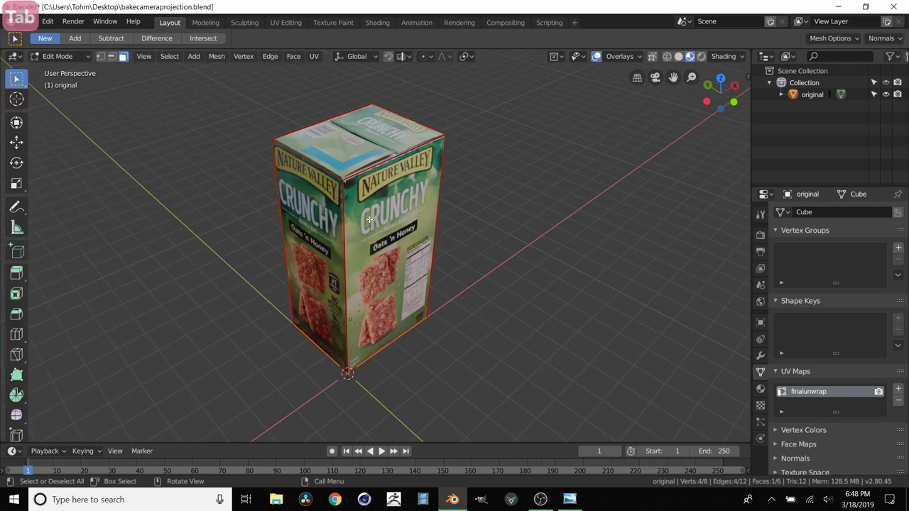
middle_click_drag(382, 230, 381, 167)
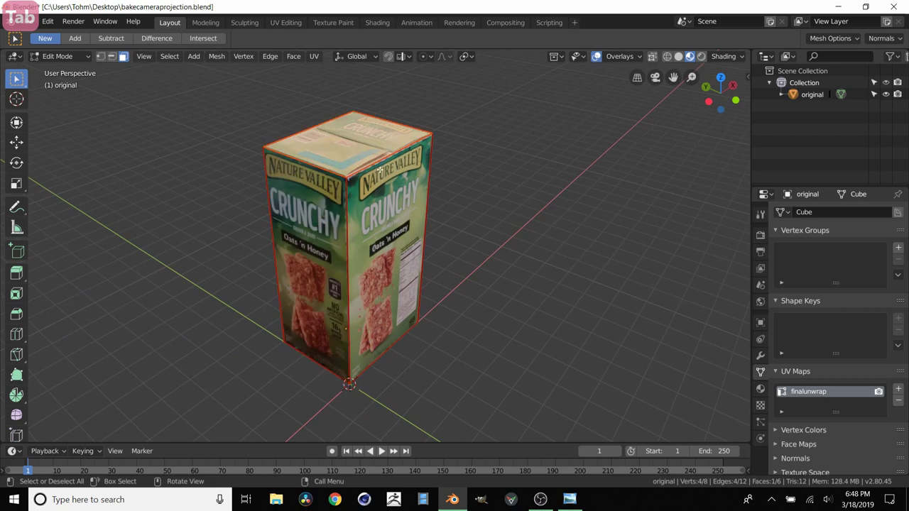
key("g")
left_click(239, 114)
middle_click_drag(411, 343, 447, 145)
key("g")
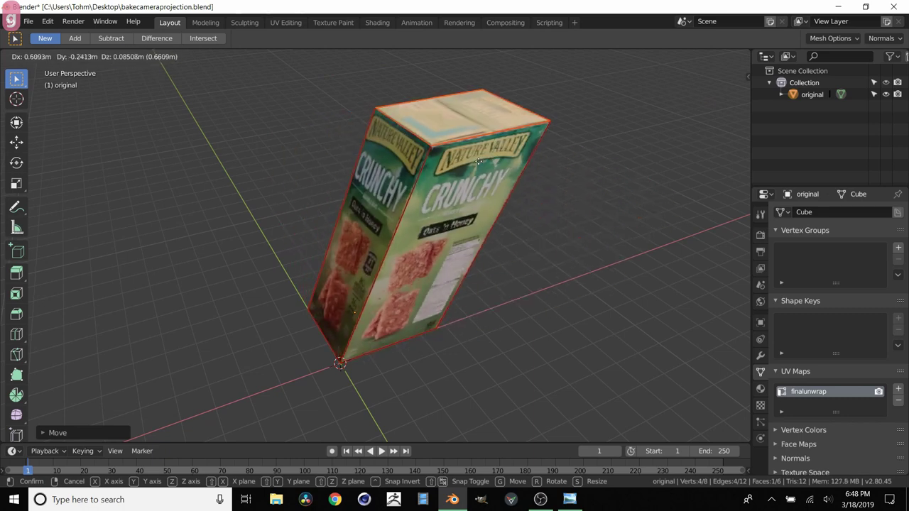
left_click(478, 162)
Undo the test moves of the box's top face.
key("ctrl+z")
key("ctrl+z")
key("ctrl+z")
key("ctrl+z")
key("ctrl+z")
Examine the baked texture on the box from all around, including the sides hidden in the photo.
middle_click_drag(402, 214, 707, 293)
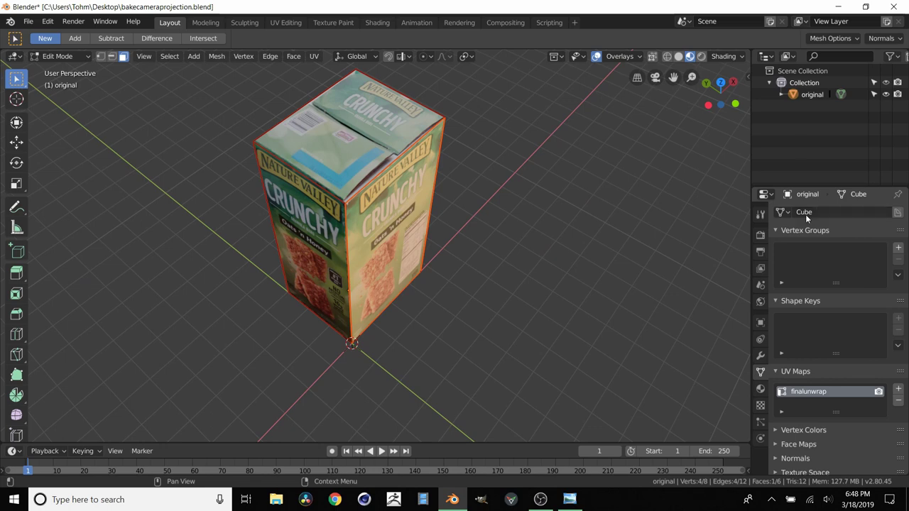
middle_click_drag(376, 152, 363, 139)
scroll(401, 245, "down", 3)
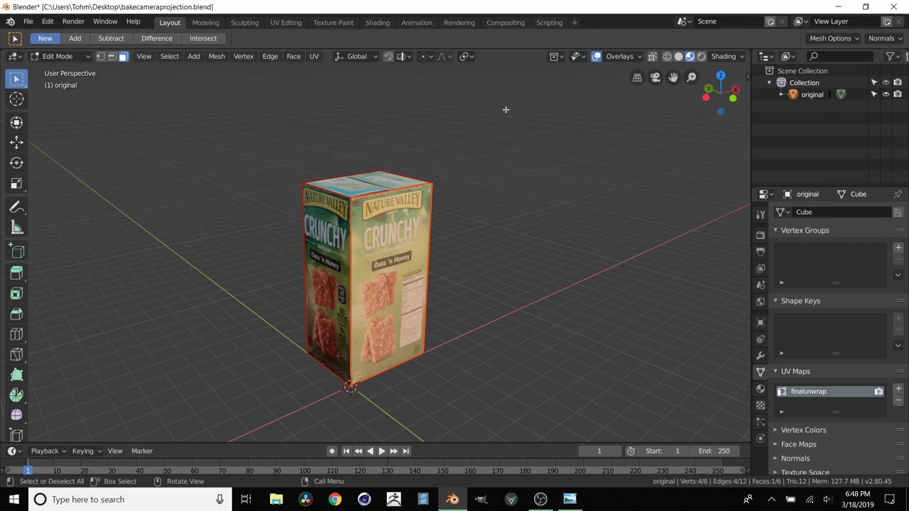
middle_click_drag(386, 293, 396, 246)
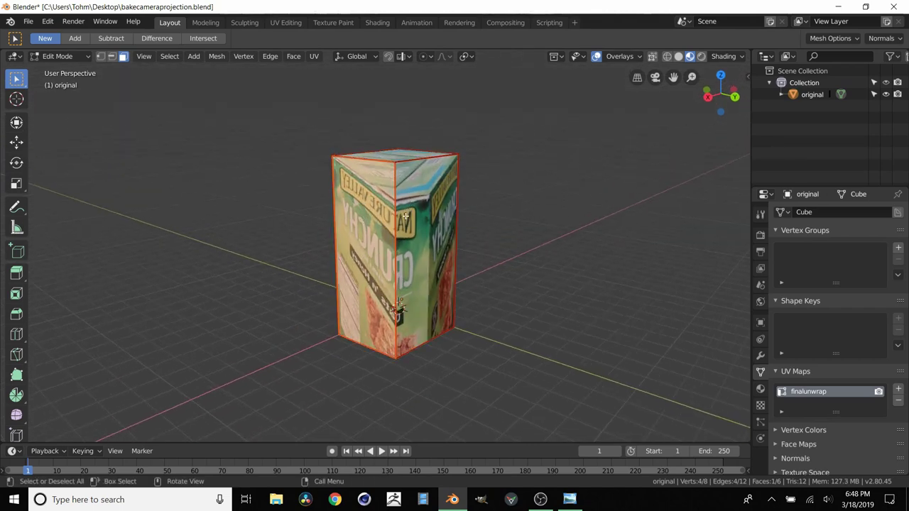
middle_click_drag(413, 206, 632, 218)
middle_click_drag(488, 208, 475, 186)
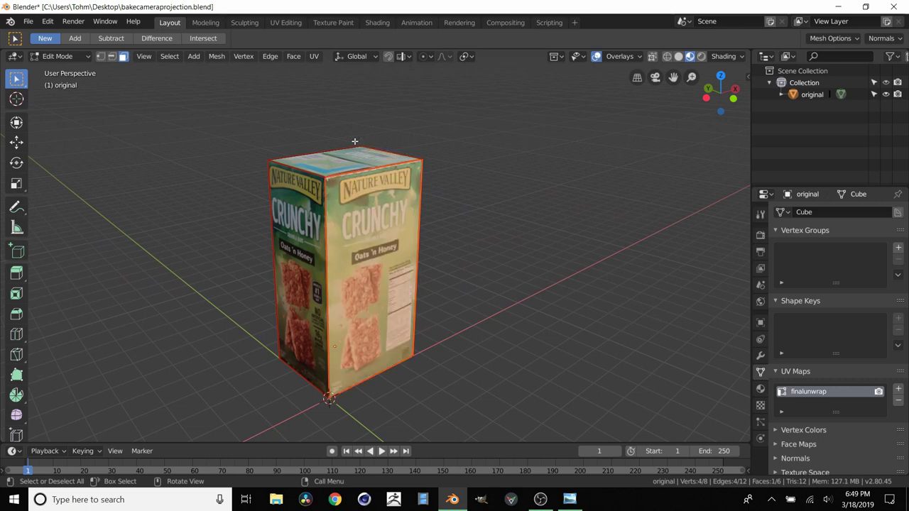
scroll(376, 291, "down", 3)
scroll(340, 206, "up", 3)
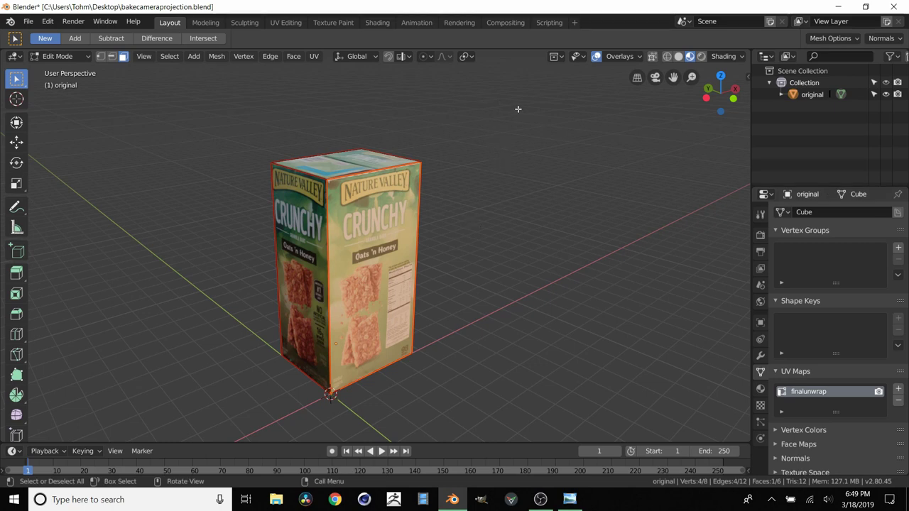
Clear the face selection, highlight the original object in the scene list, and inspect the finished textured box.
left_click_drag(523, 77, 619, 91)
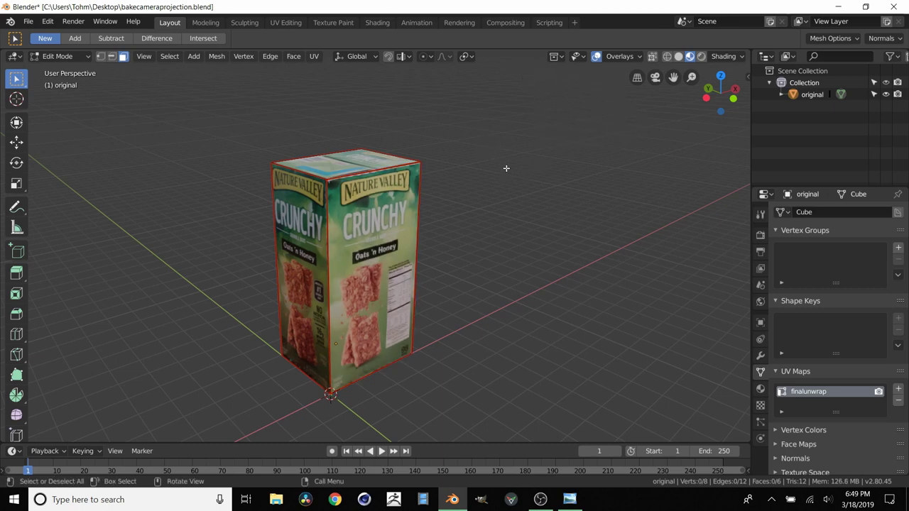
middle_click_drag(359, 186, 356, 206)
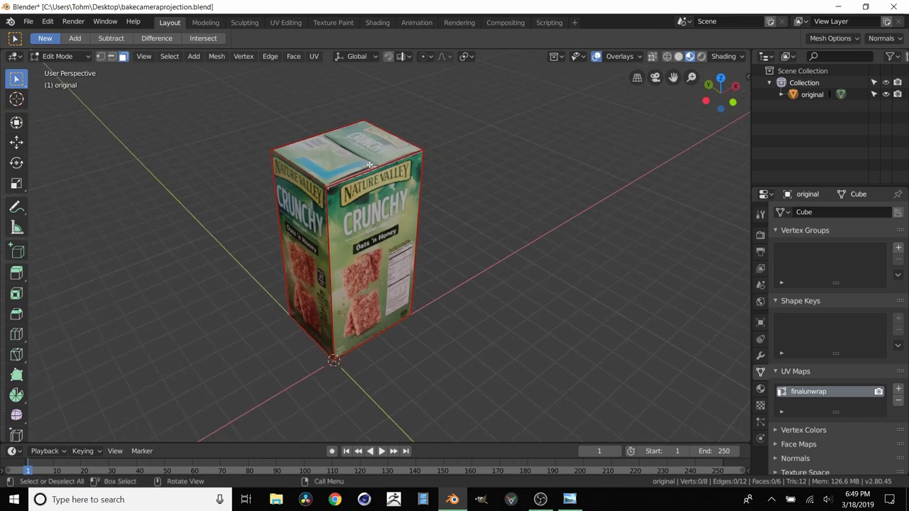
left_click(816, 96)
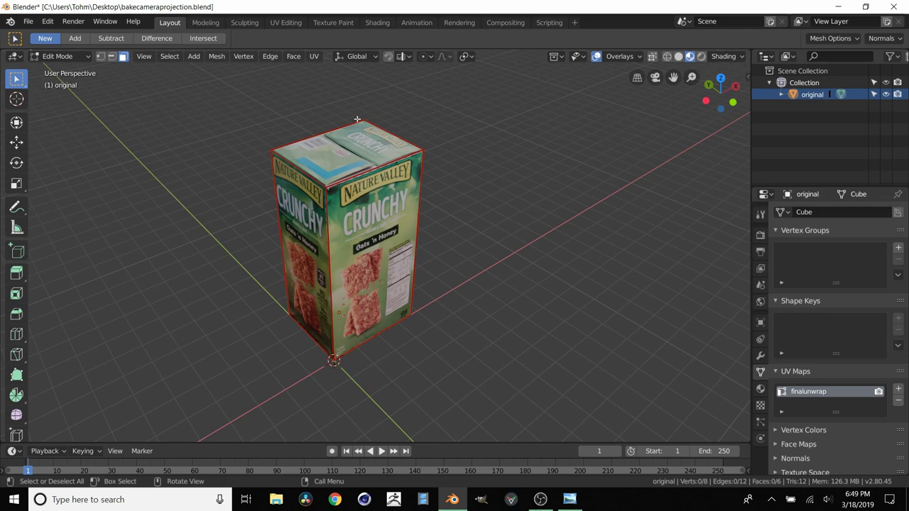
middle_click_drag(413, 179, 423, 146)
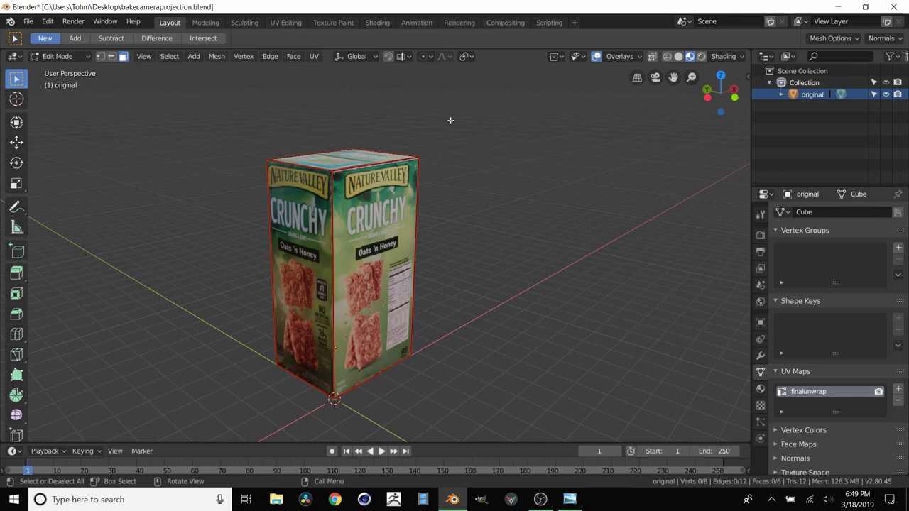
Examine the baked texture on the box's top and its two photographed sides from several angles and distances.
middle_click_drag(356, 221, 350, 239)
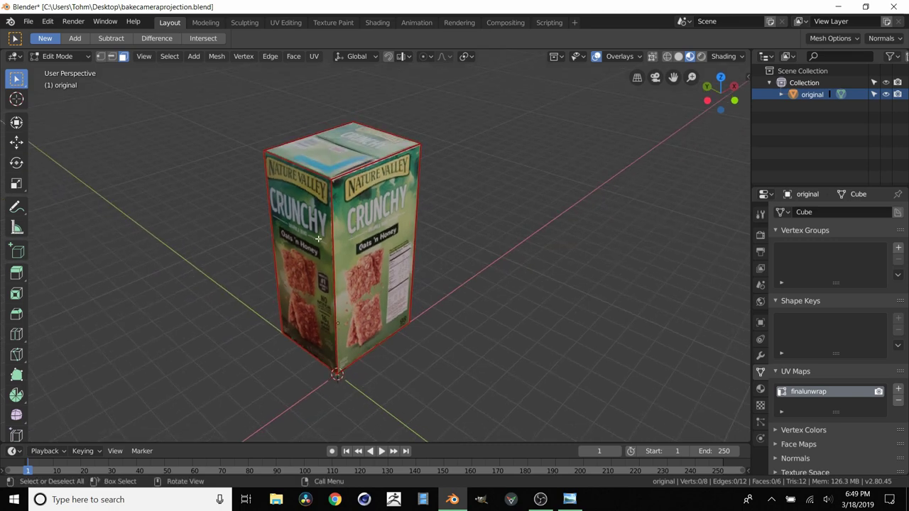
mouse_move(353, 221)
middle_mouse_down()
mouse_move(348, 212)
mouse_move(267, 205)
mouse_move(294, 230)
mouse_move(365, 205)
mouse_move(305, 169)
mouse_move(325, 210)
mouse_move(351, 216)
middle_mouse_up()
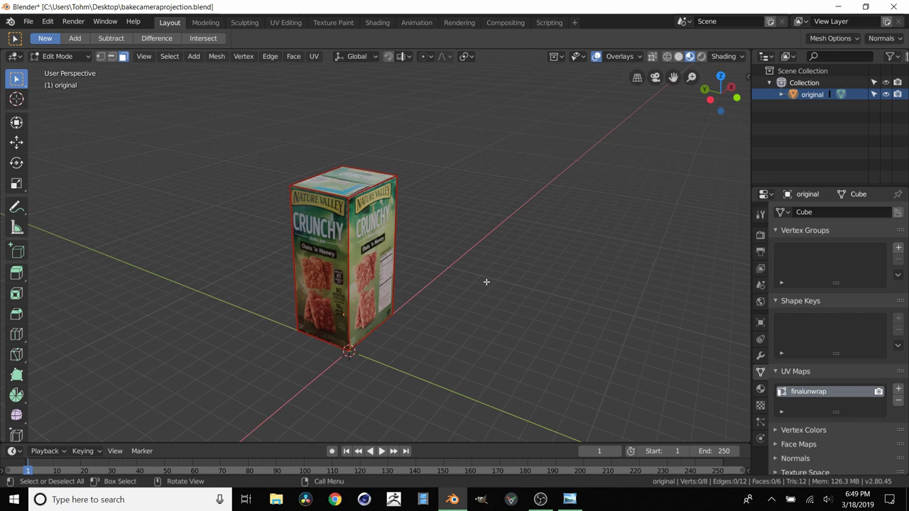
middle_click_drag(378, 288, 498, 209)
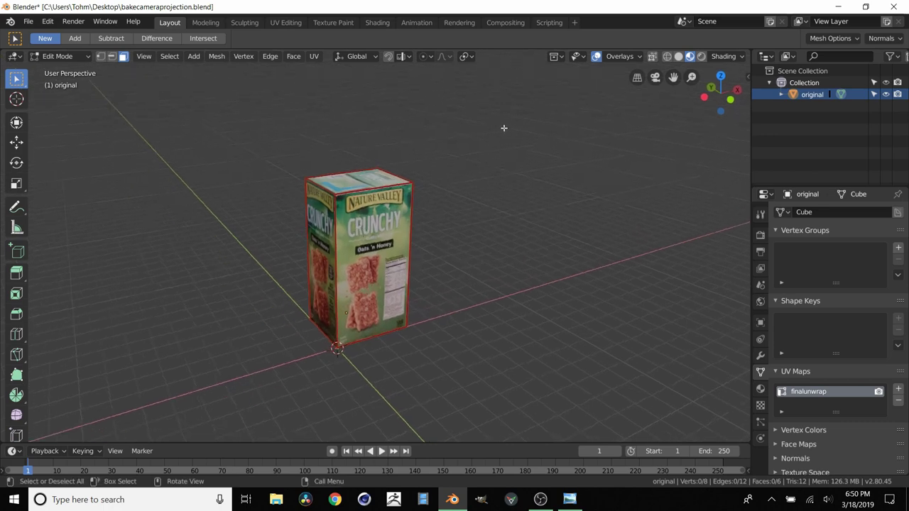
left_click_drag(457, 132, 531, 212)
middle_click_drag(346, 208, 374, 213)
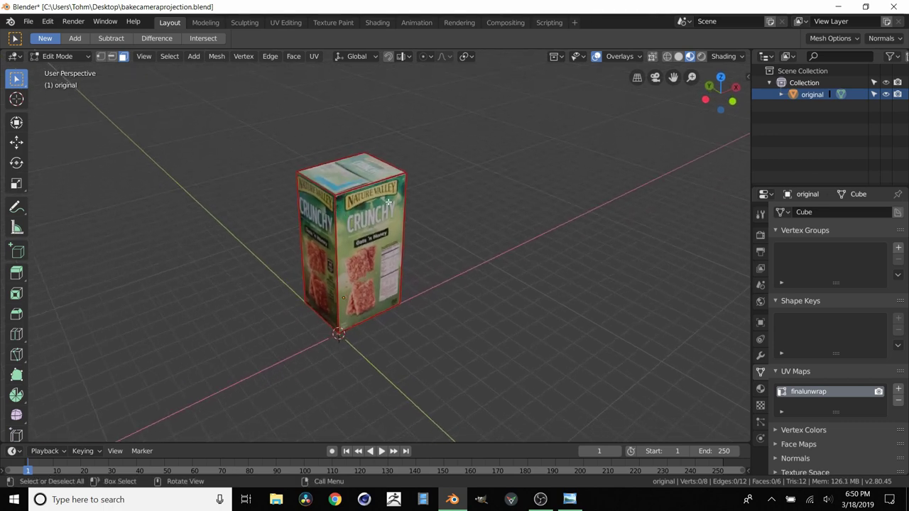
scroll(365, 171, "up", 2)
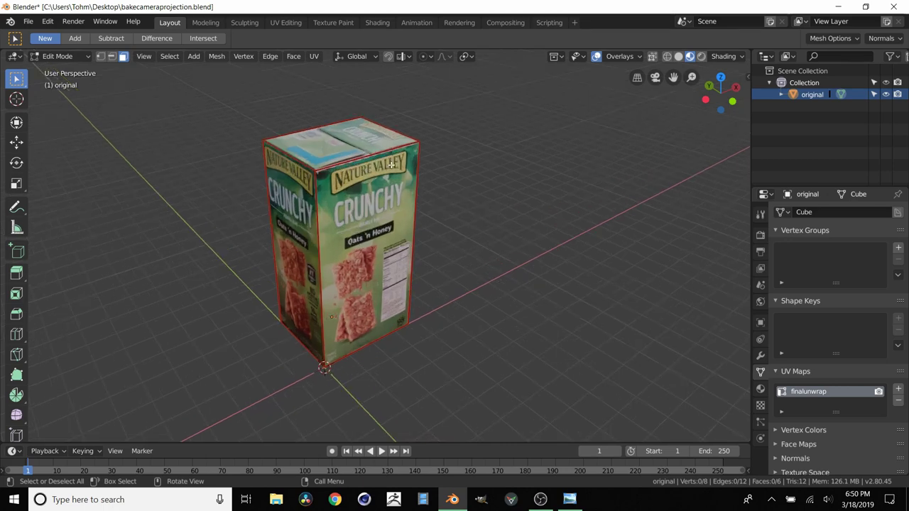
scroll(353, 142, "down", 3)
middle_click_drag(353, 143, 383, 201)
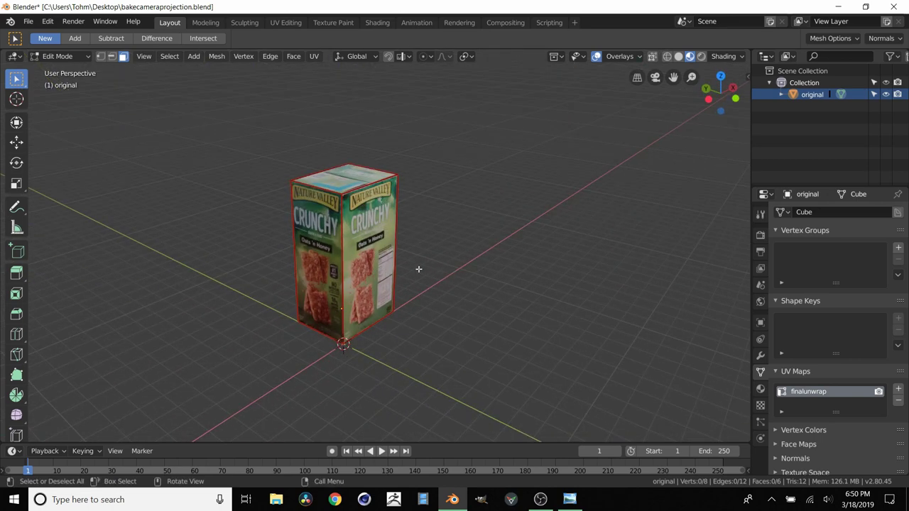